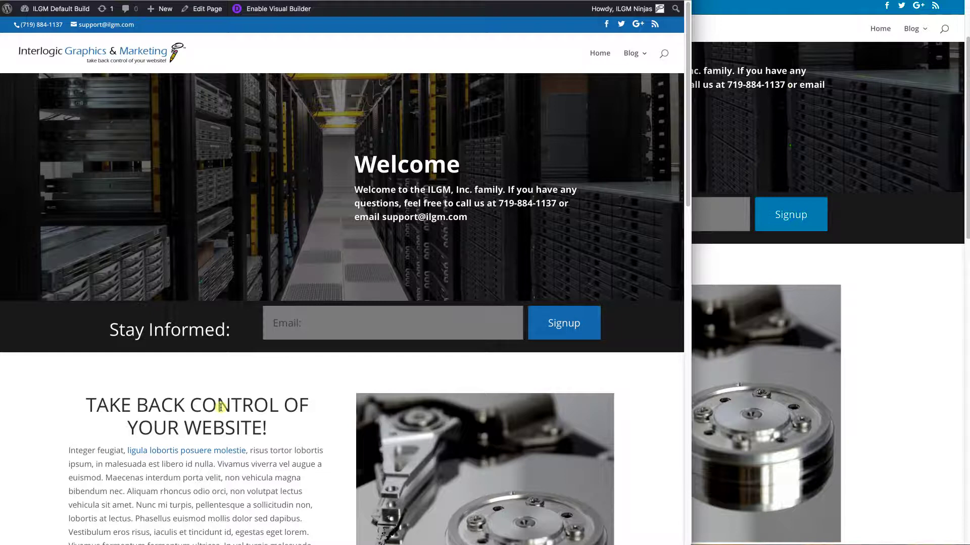
Scroll down through the homepage sections and back up slightly to review the layout
{"action": "scroll", "coordinate": [221, 406], "scroll_direction": "down", "scroll_amount": 2}
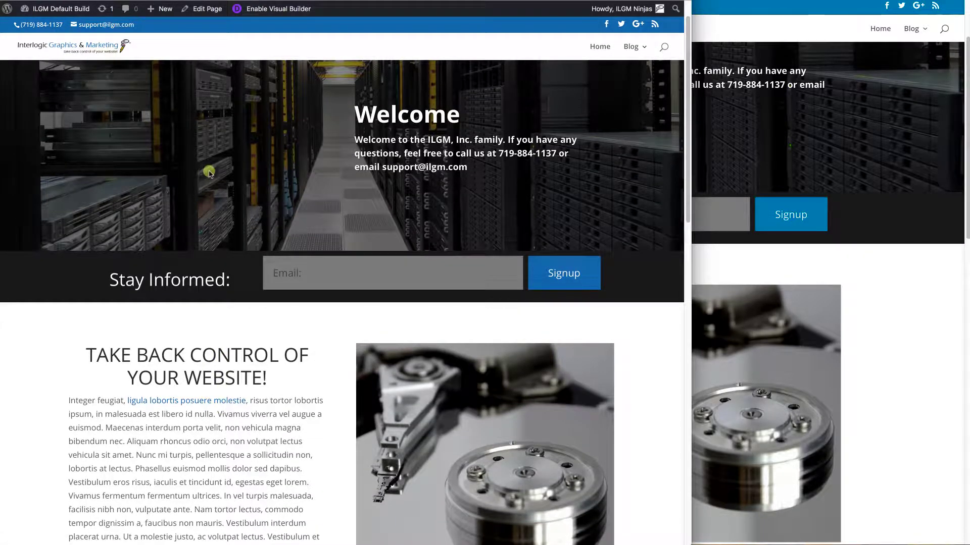
{"action": "scroll", "coordinate": [236, 352], "scroll_direction": "down", "scroll_amount": 3}
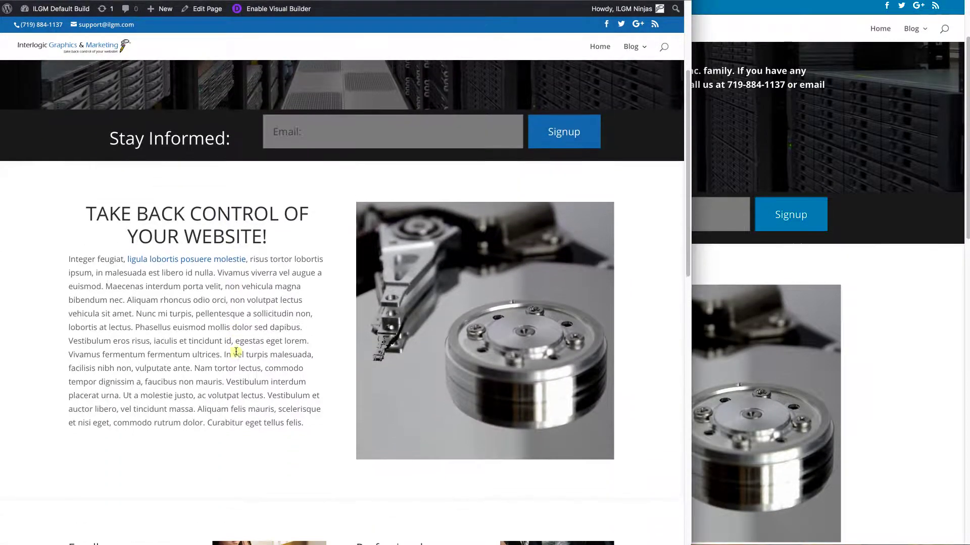
{"action": "scroll", "coordinate": [236, 352], "scroll_direction": "down", "scroll_amount": 1}
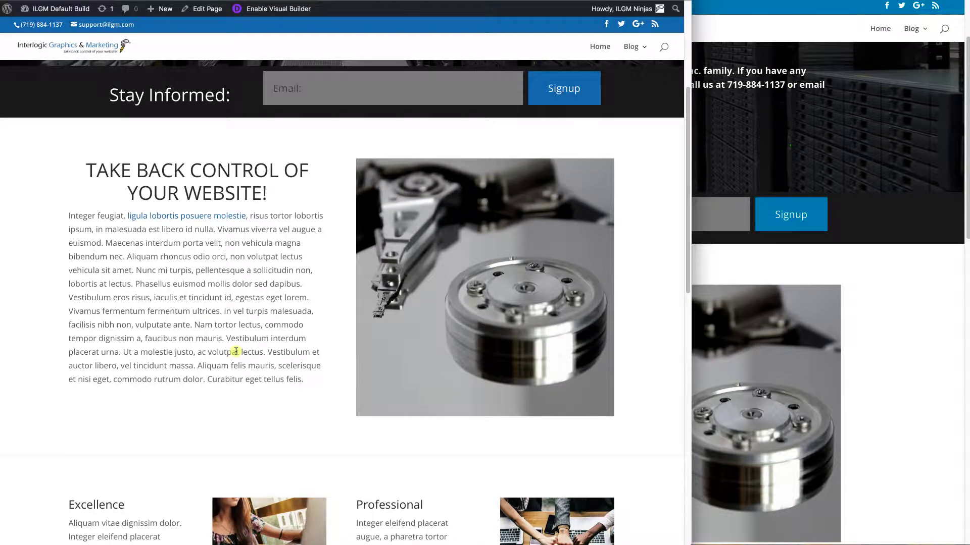
{"action": "scroll", "coordinate": [232, 321], "scroll_direction": "down", "scroll_amount": 1}
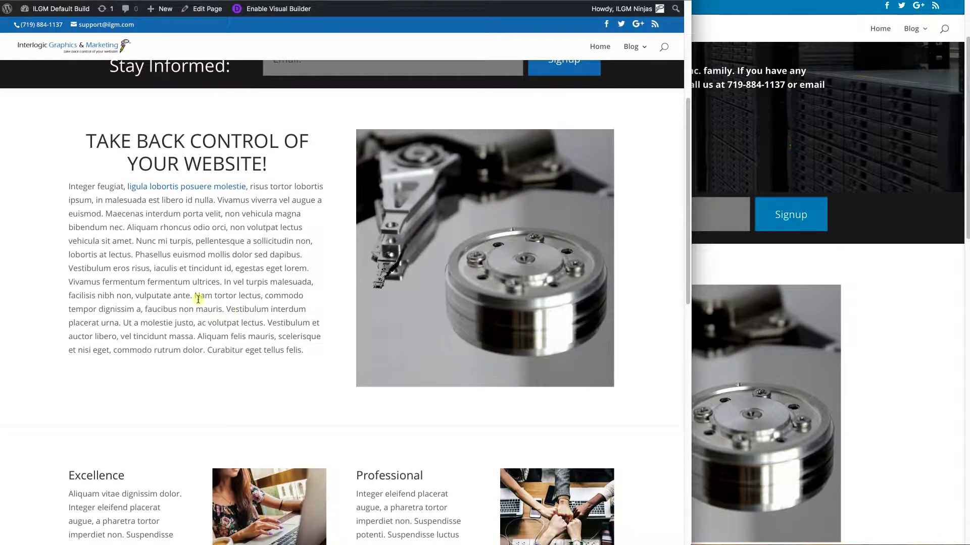
{"action": "scroll", "coordinate": [181, 283], "scroll_direction": "down", "scroll_amount": 2}
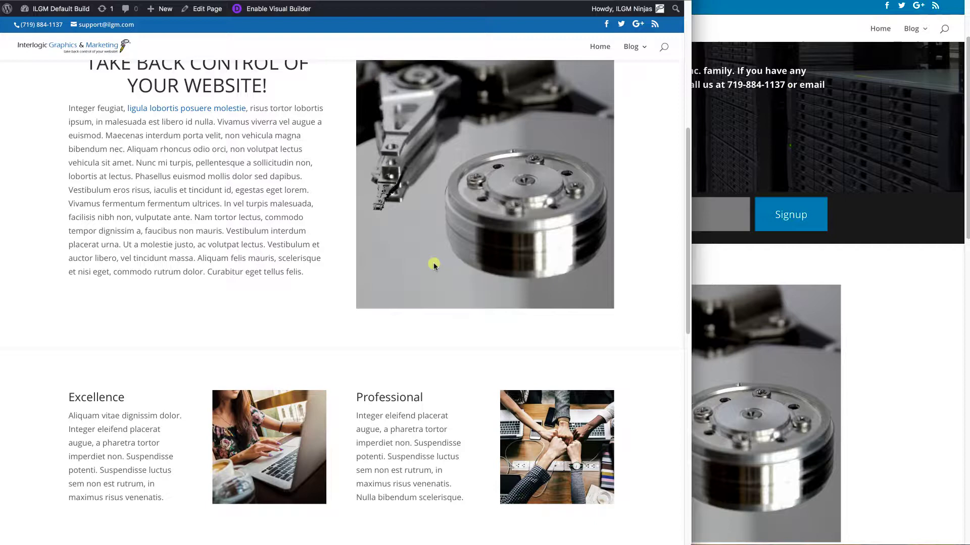
{"action": "scroll", "coordinate": [433, 264], "scroll_direction": "down", "scroll_amount": 3}
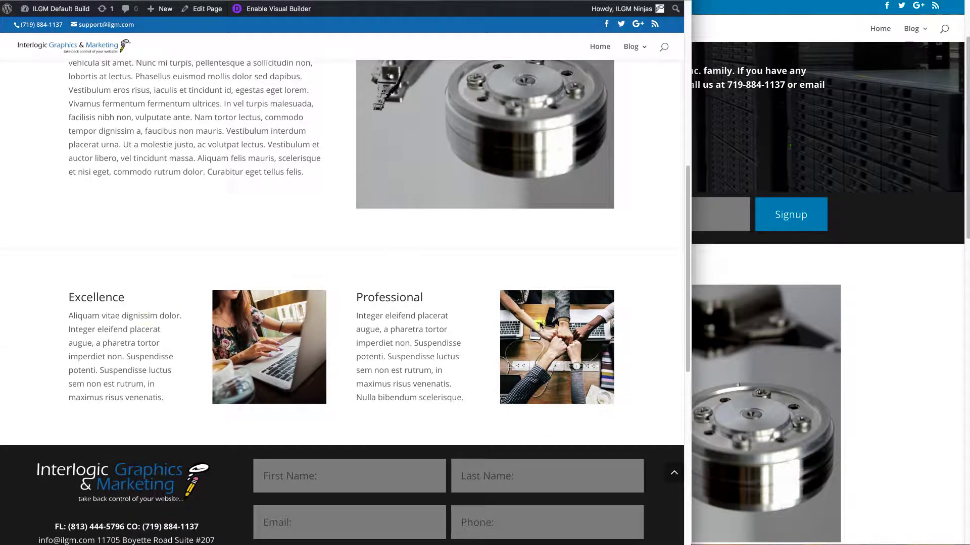
{"action": "scroll", "coordinate": [541, 324], "scroll_direction": "down", "scroll_amount": 3}
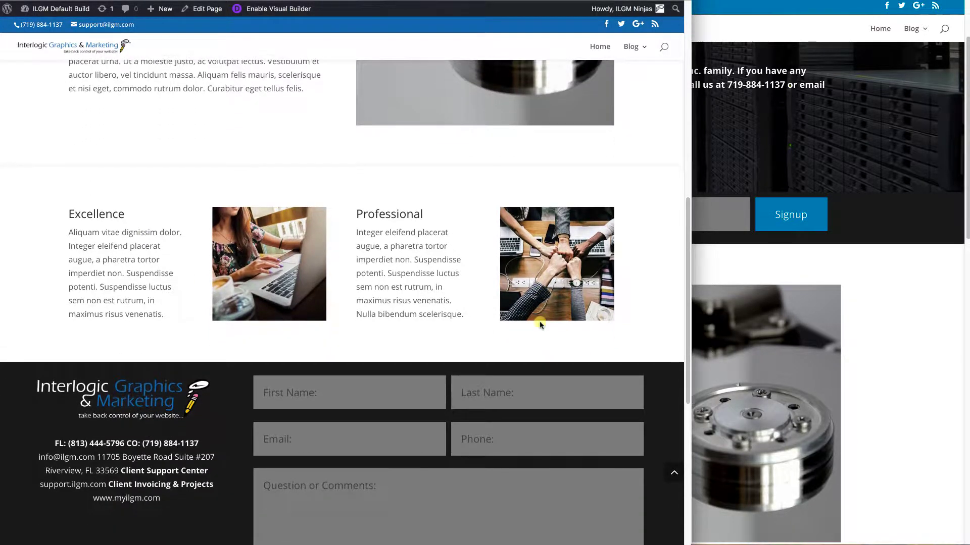
{"action": "scroll", "coordinate": [540, 325], "scroll_direction": "up", "scroll_amount": 15}
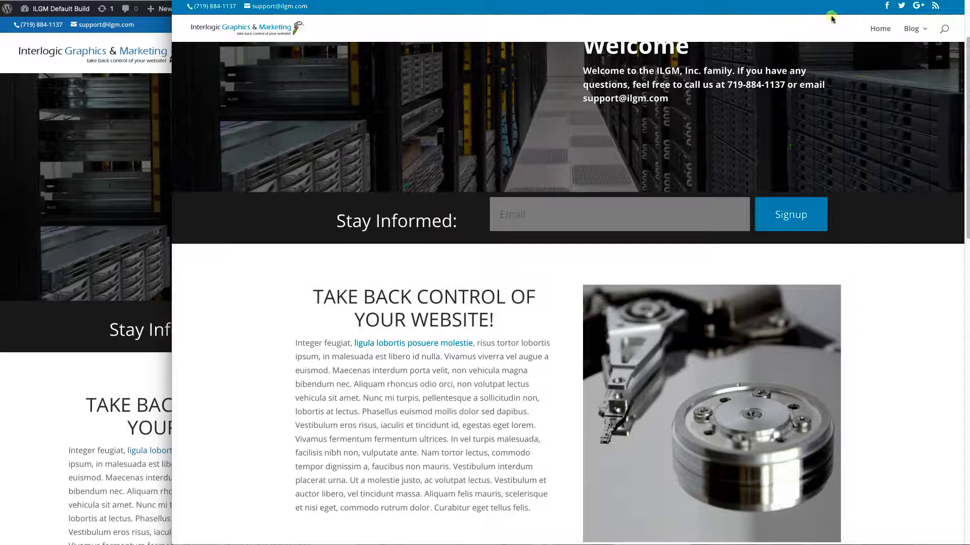
Turn on Firefox's Responsive Design Mode from the Web Developer menu for a 320 × 480 preview
{"action": "left_click", "coordinate": [962, 6]}
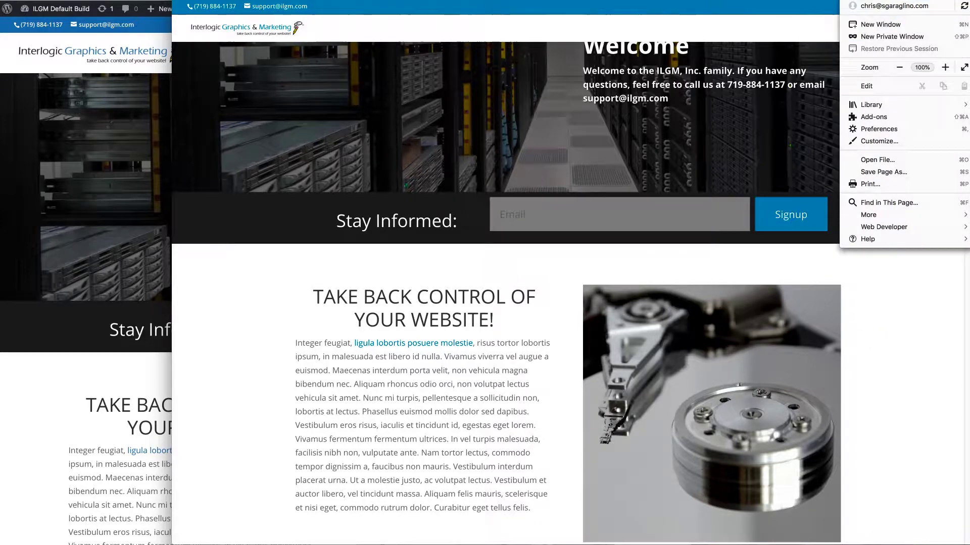
{"action": "left_click", "coordinate": [892, 227]}
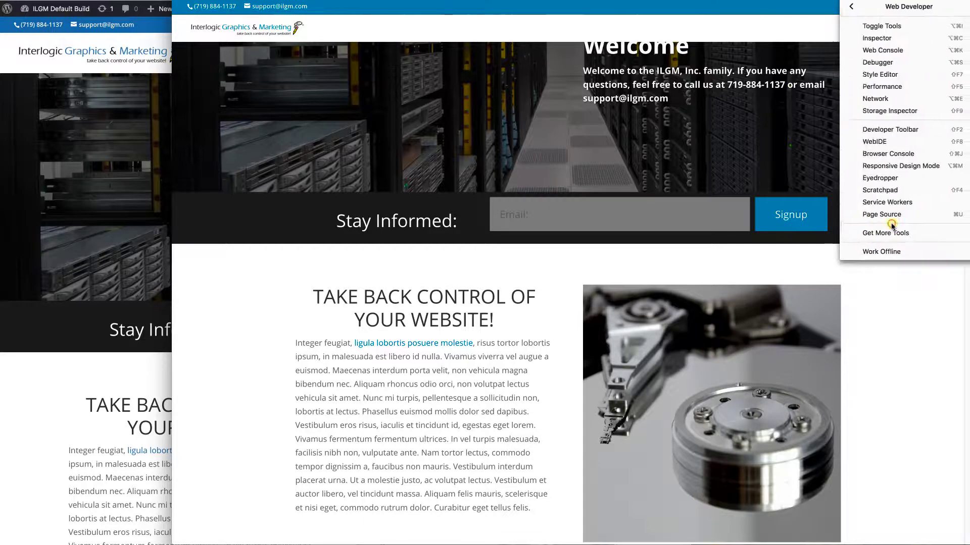
{"action": "left_click", "coordinate": [892, 166]}
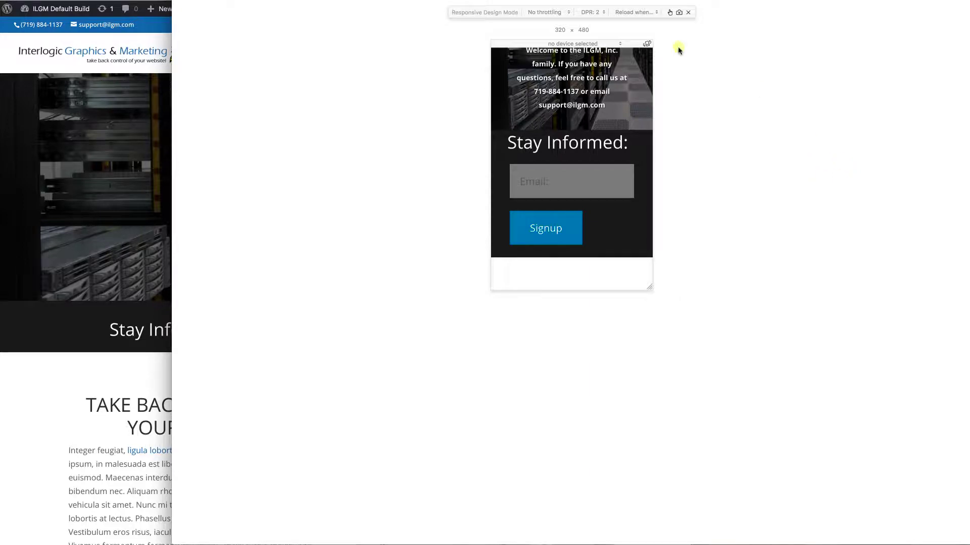
Emulate the Apple iPhone 6s (375 × 667) and scroll through the stacked homepage sections
{"action": "left_click", "coordinate": [566, 45]}
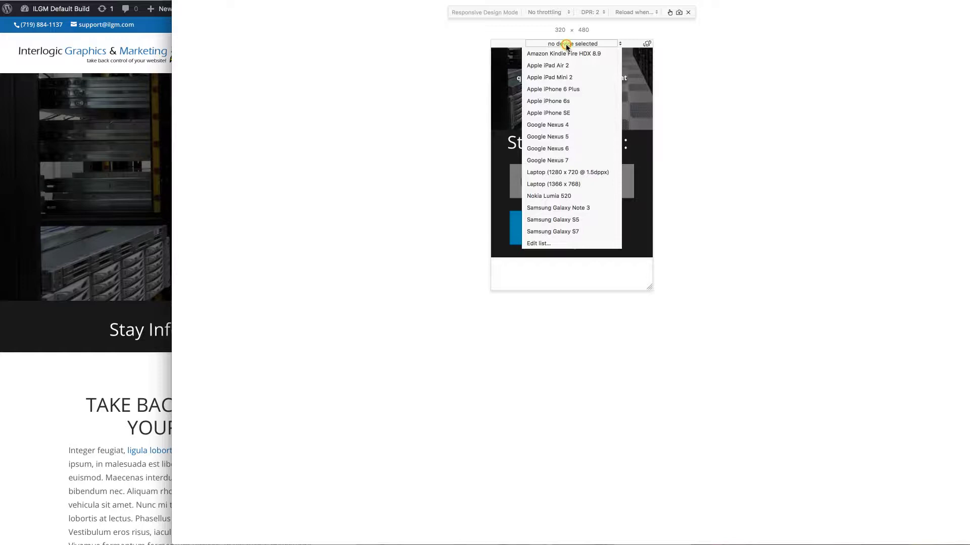
{"action": "left_click", "coordinate": [537, 101]}
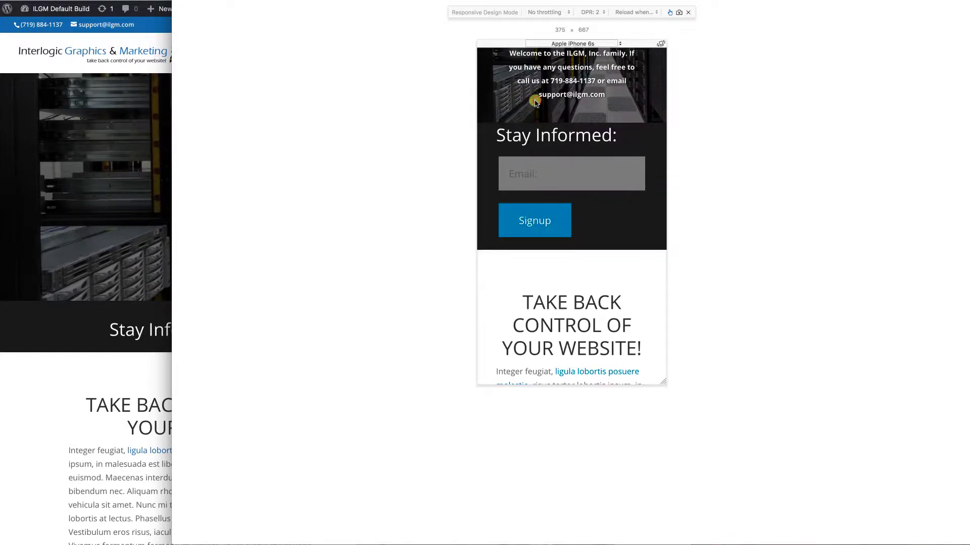
{"action": "scroll", "coordinate": [622, 305], "scroll_direction": "up", "scroll_amount": 5}
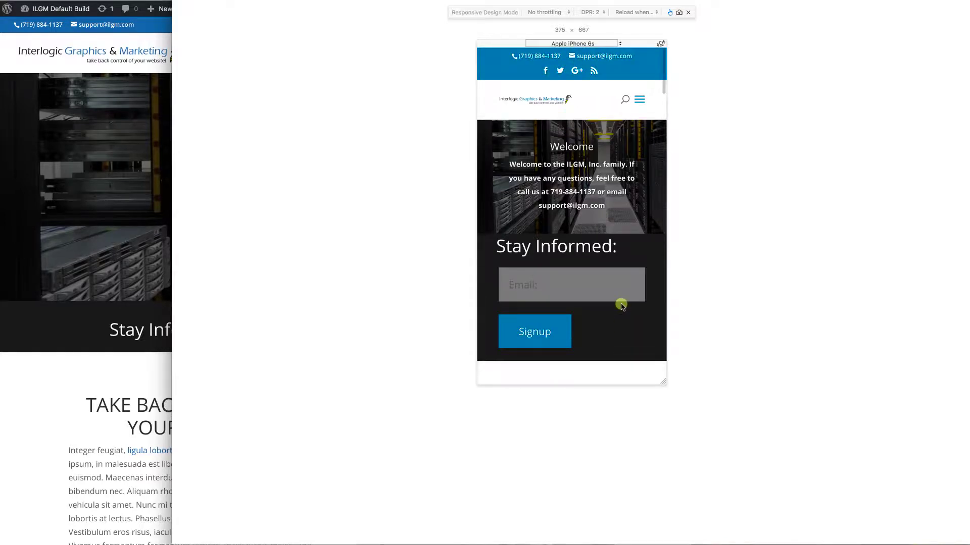
{"action": "scroll", "coordinate": [621, 306], "scroll_direction": "down", "scroll_amount": 5}
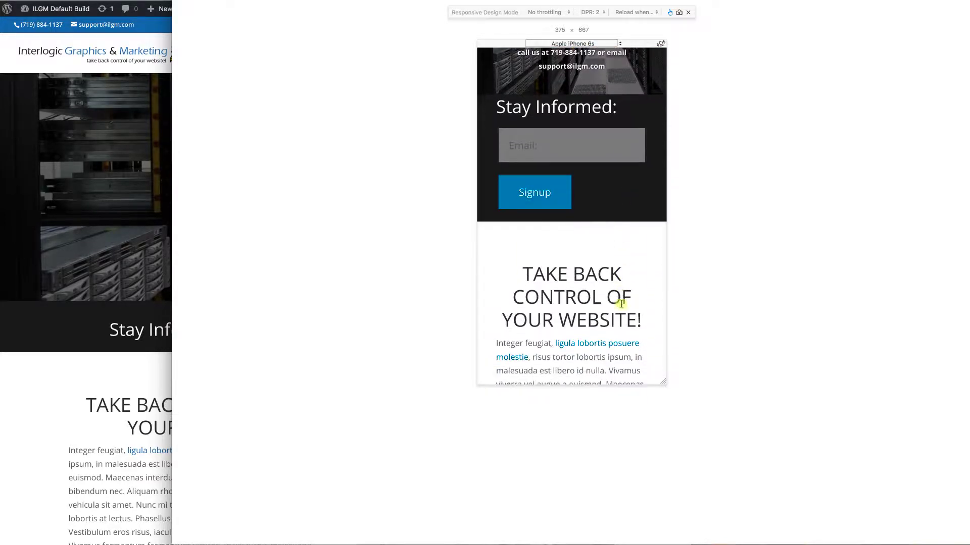
{"action": "scroll", "coordinate": [622, 304], "scroll_direction": "down", "scroll_amount": 10}
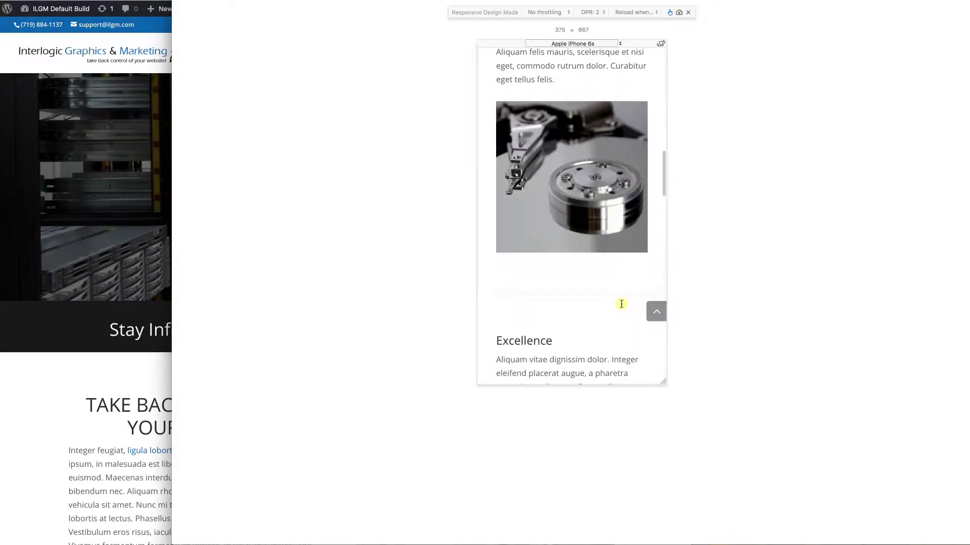
{"action": "scroll", "coordinate": [597, 345], "scroll_direction": "down", "scroll_amount": 5}
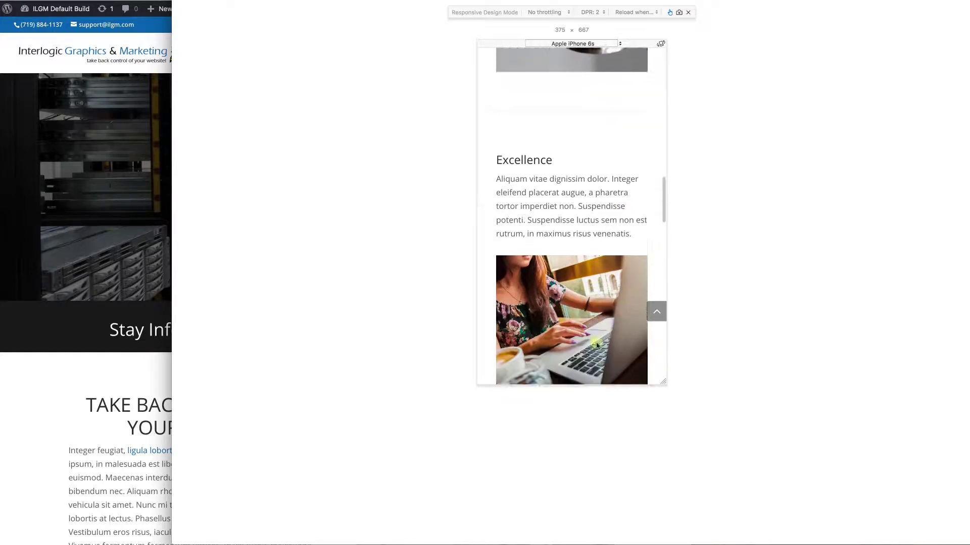
{"action": "scroll", "coordinate": [597, 345], "scroll_direction": "down", "scroll_amount": 10}
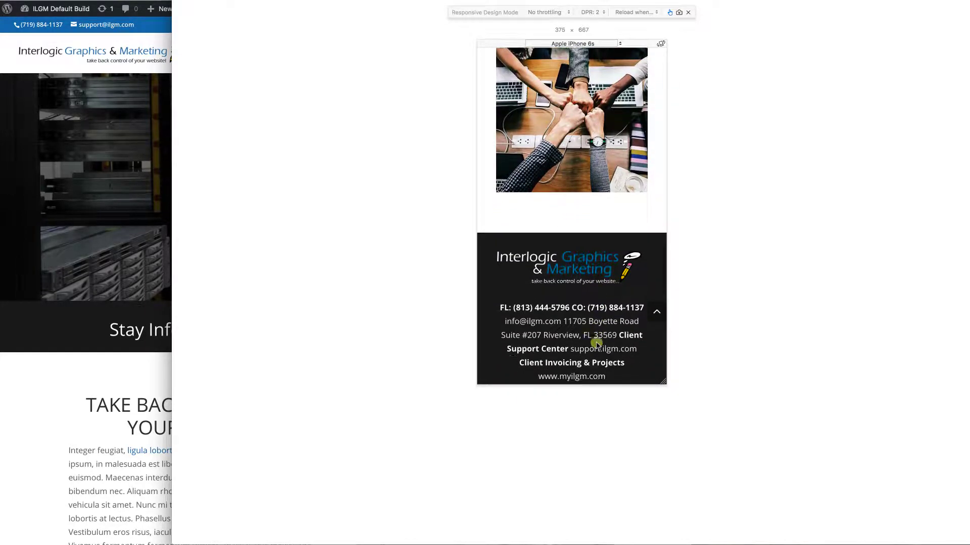
{"action": "scroll", "coordinate": [596, 345], "scroll_direction": "down", "scroll_amount": 10}
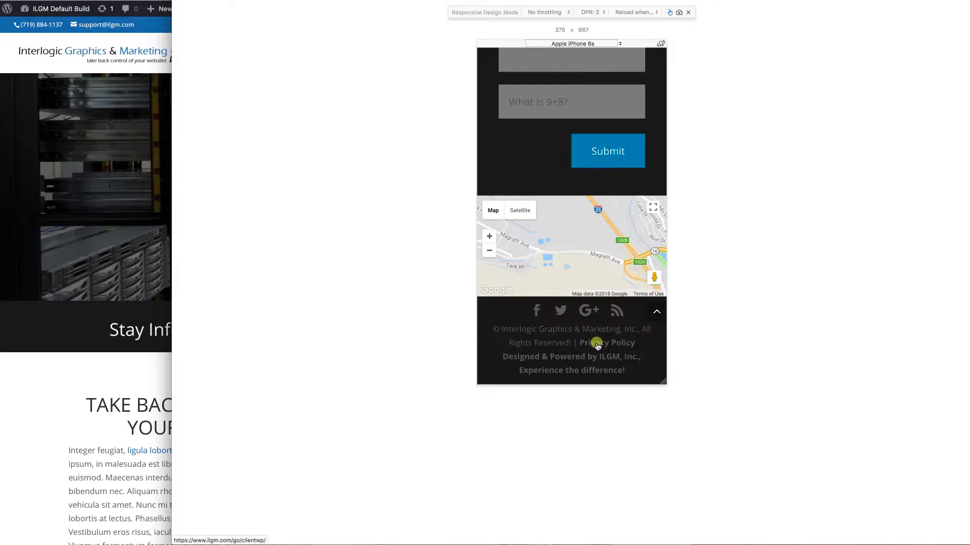
{"action": "scroll", "coordinate": [597, 345], "scroll_direction": "up", "scroll_amount": 15}
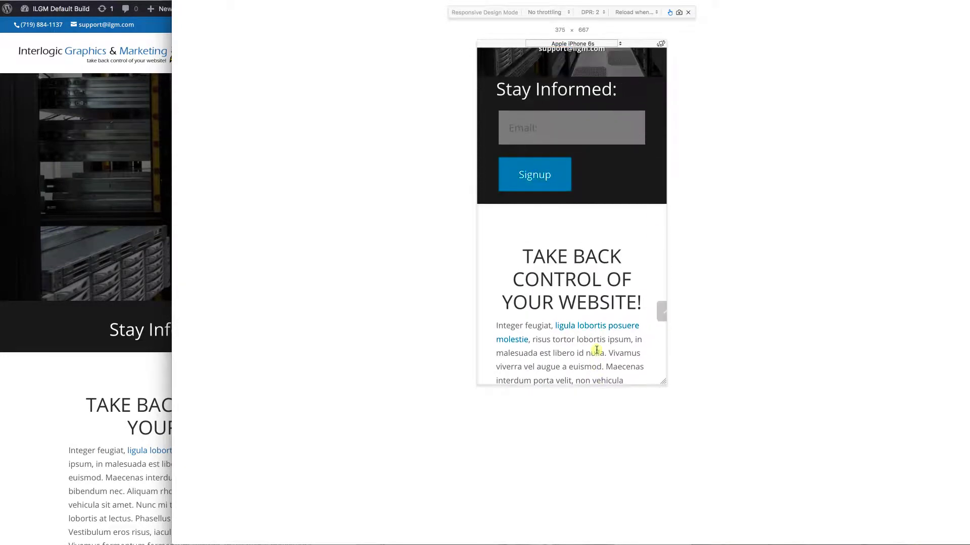
{"action": "scroll", "coordinate": [597, 349], "scroll_direction": "up", "scroll_amount": 3}
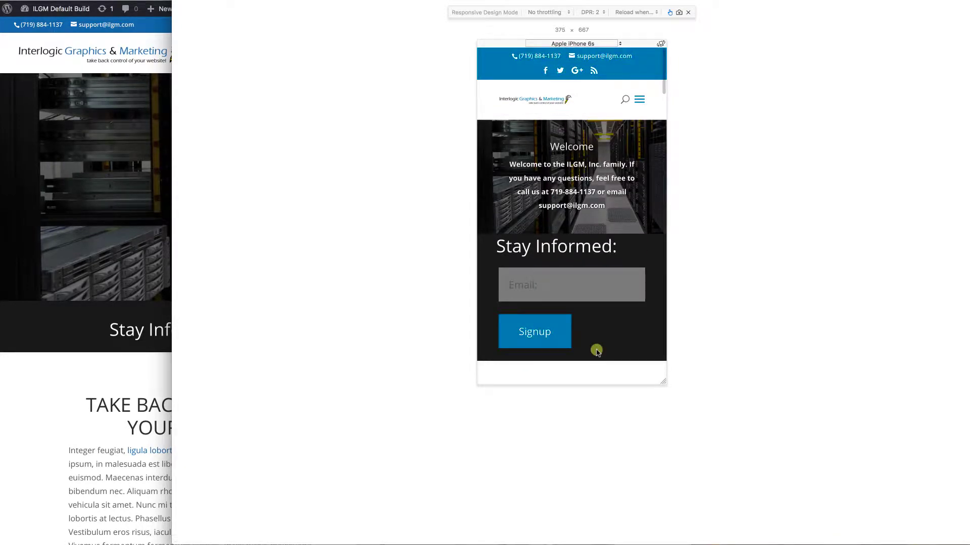
{"action": "scroll", "coordinate": [596, 351], "scroll_direction": "down", "scroll_amount": 3}
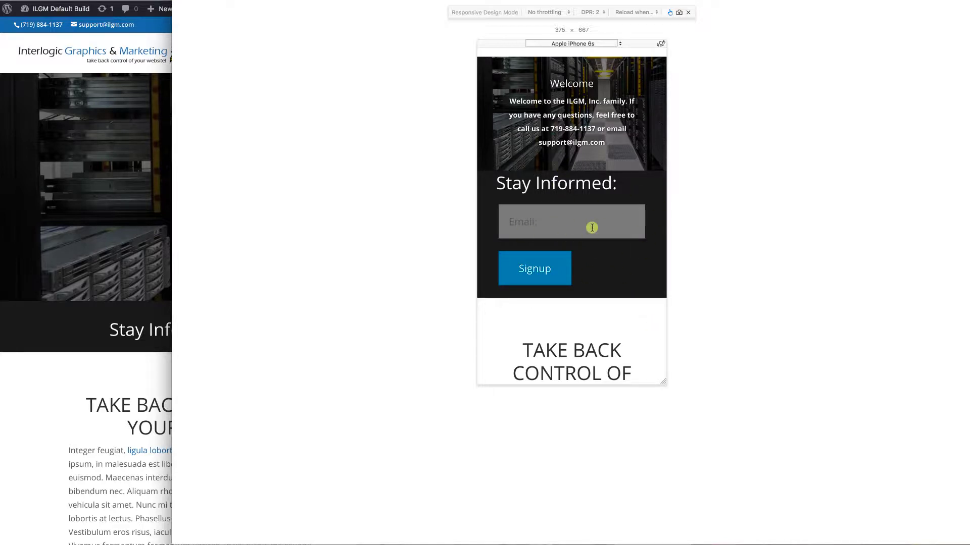
{"action": "scroll", "coordinate": [594, 227], "scroll_direction": "down", "scroll_amount": 10}
{"action": "scroll", "coordinate": [594, 227], "scroll_direction": "down", "scroll_amount": 5}
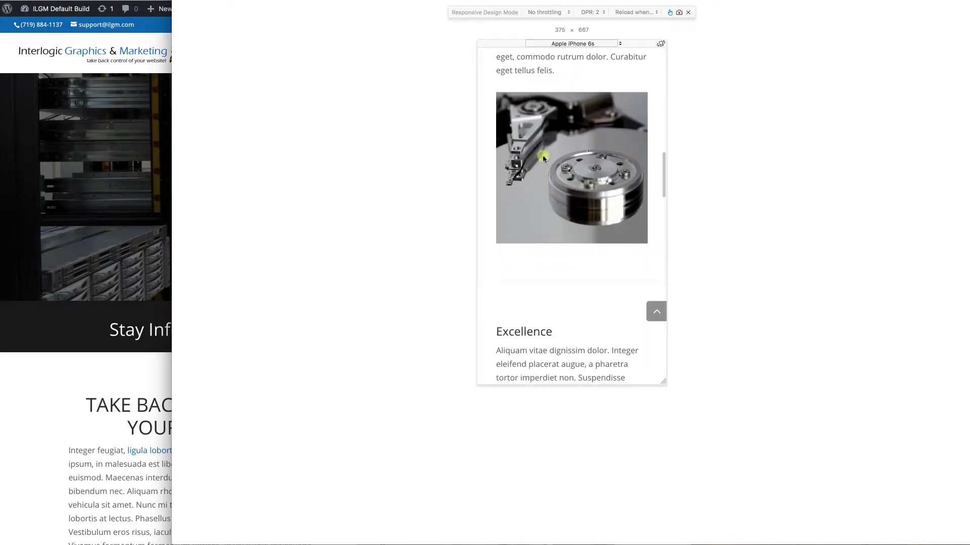
{"action": "scroll", "coordinate": [566, 173], "scroll_direction": "down", "scroll_amount": 14}
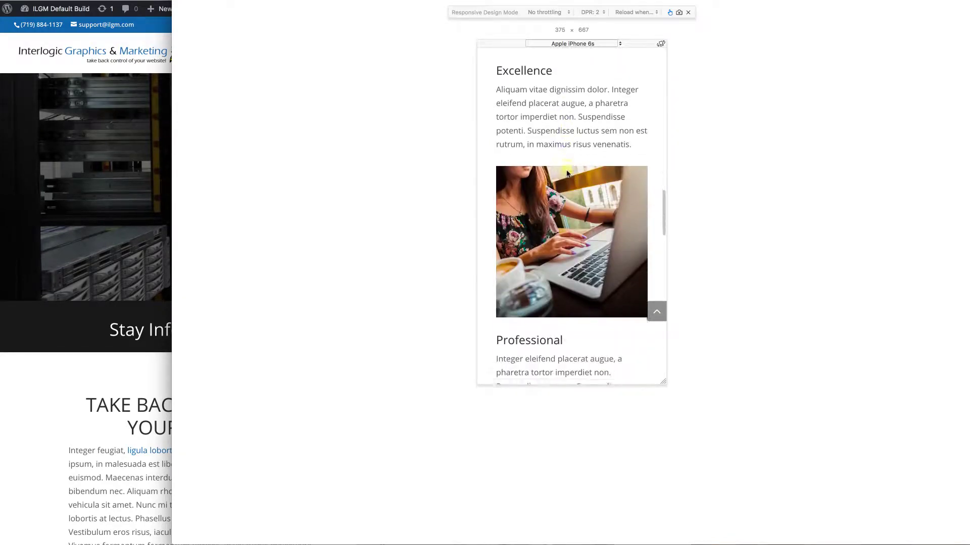
{"action": "scroll", "coordinate": [561, 306], "scroll_direction": "down", "scroll_amount": 10}
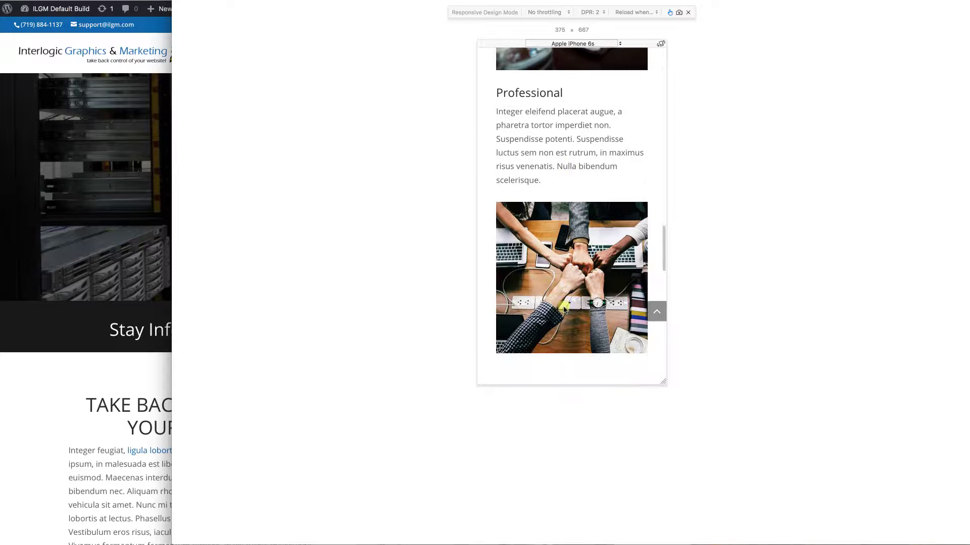
{"action": "scroll", "coordinate": [564, 309], "scroll_direction": "up", "scroll_amount": 13}
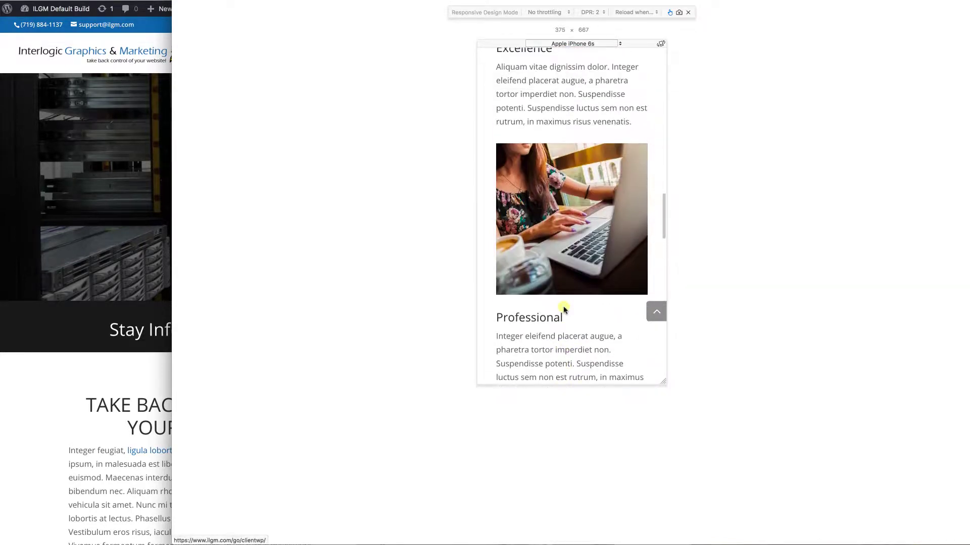
{"action": "scroll", "coordinate": [578, 187], "scroll_direction": "up", "scroll_amount": 4}
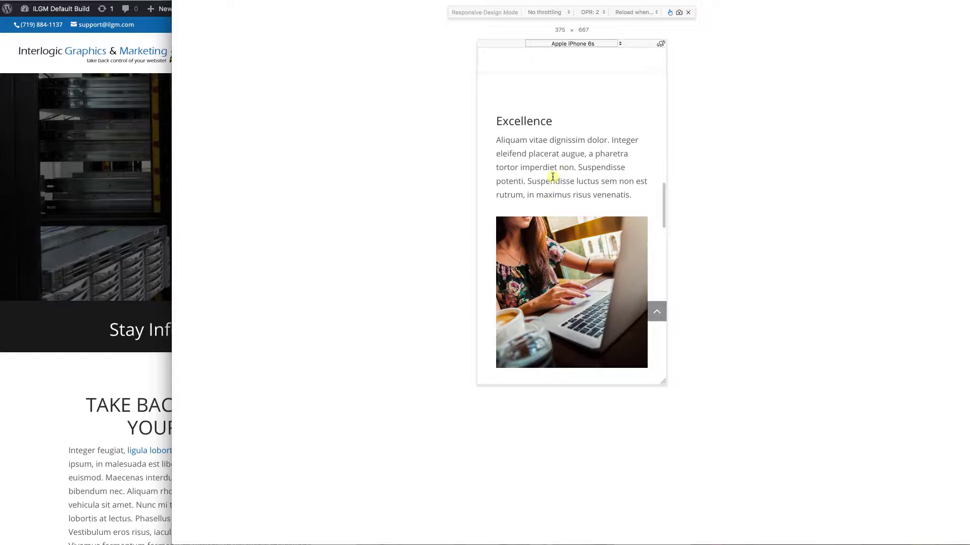
{"action": "scroll", "coordinate": [552, 177], "scroll_direction": "up", "scroll_amount": 15}
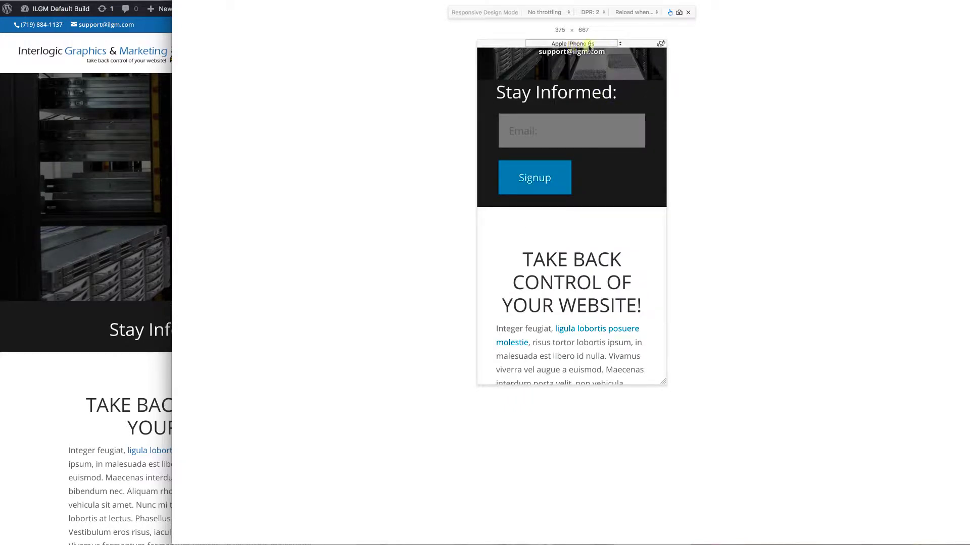
Switch the preview device to Apple iPad Air 2 (1024 × 768) and scroll the page
{"action": "left_click", "coordinate": [596, 45]}
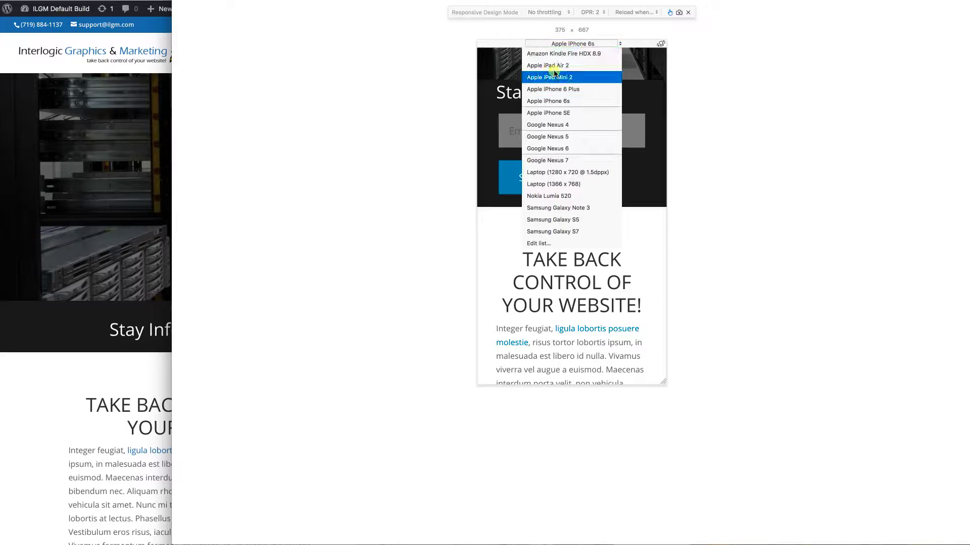
{"action": "left_click", "coordinate": [558, 66]}
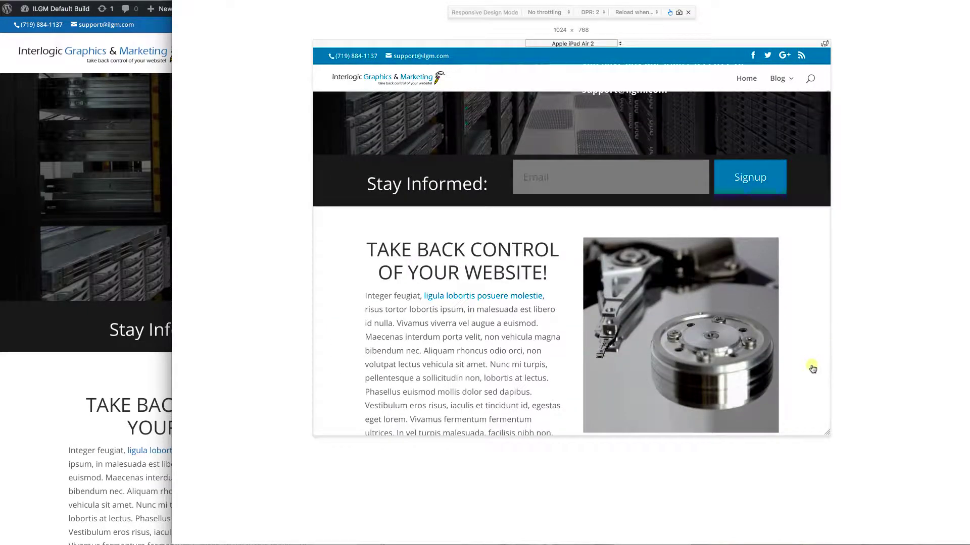
{"action": "scroll", "coordinate": [813, 369], "scroll_direction": "down", "scroll_amount": 10}
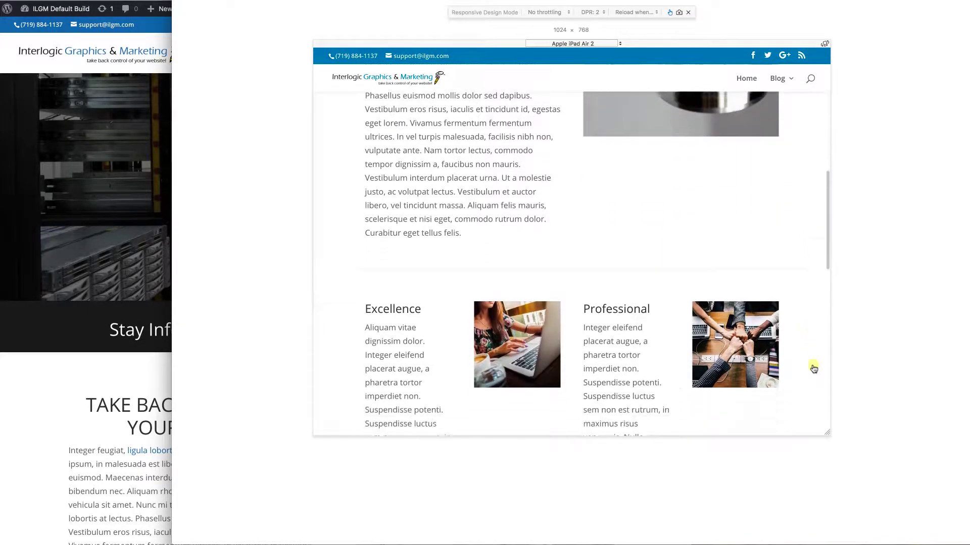
{"action": "scroll", "coordinate": [813, 363], "scroll_direction": "down", "scroll_amount": 3}
{"action": "scroll", "coordinate": [814, 363], "scroll_direction": "up", "scroll_amount": 3}
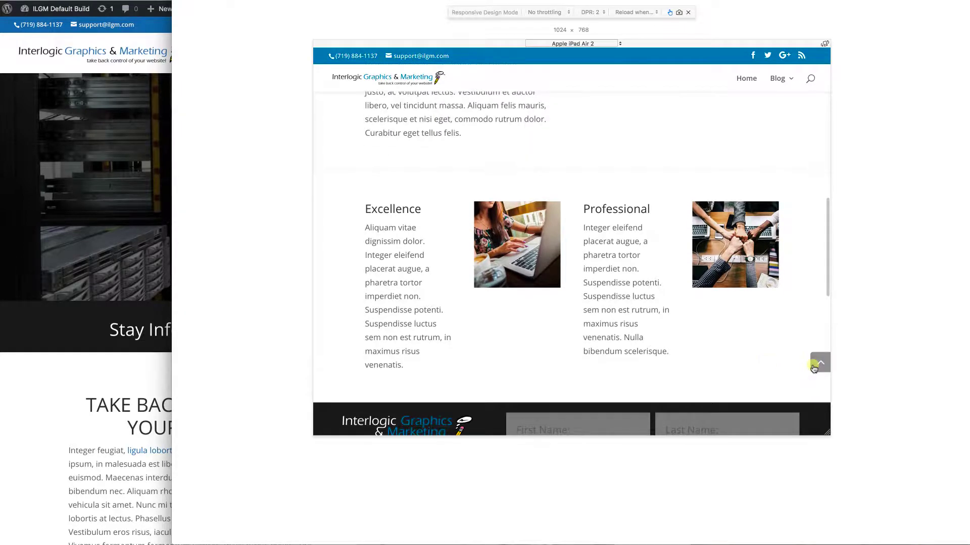
{"action": "scroll", "coordinate": [556, 250], "scroll_direction": "down", "scroll_amount": 5}
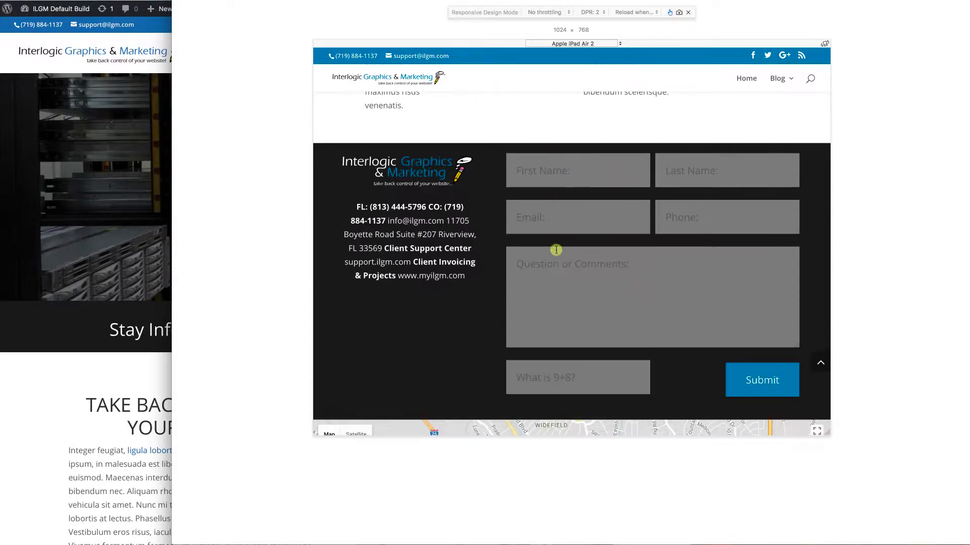
{"action": "scroll", "coordinate": [556, 250], "scroll_direction": "down", "scroll_amount": 2}
{"action": "scroll", "coordinate": [556, 250], "scroll_direction": "up", "scroll_amount": 15}
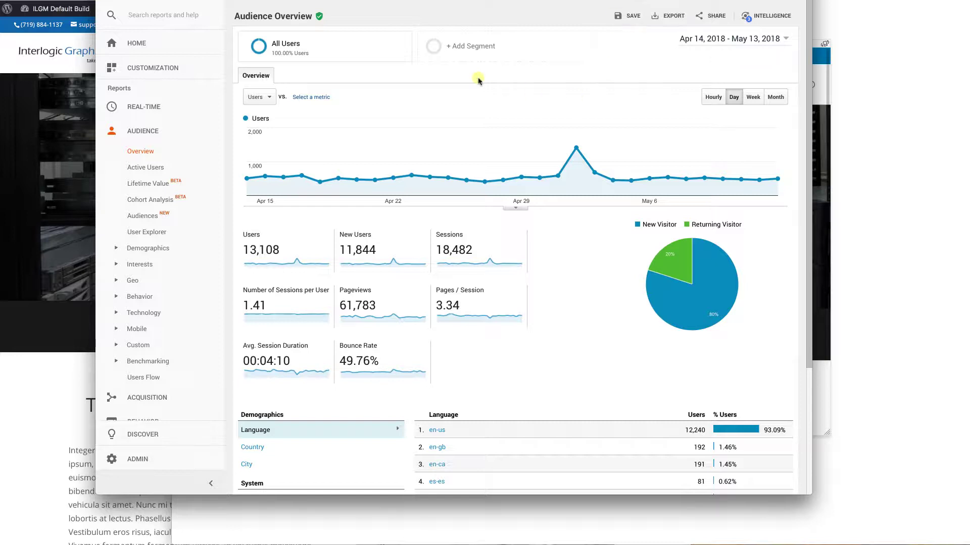
Extend the Audience Overview date range to start on January 1, 2018 and apply it
{"action": "left_click", "coordinate": [706, 42]}
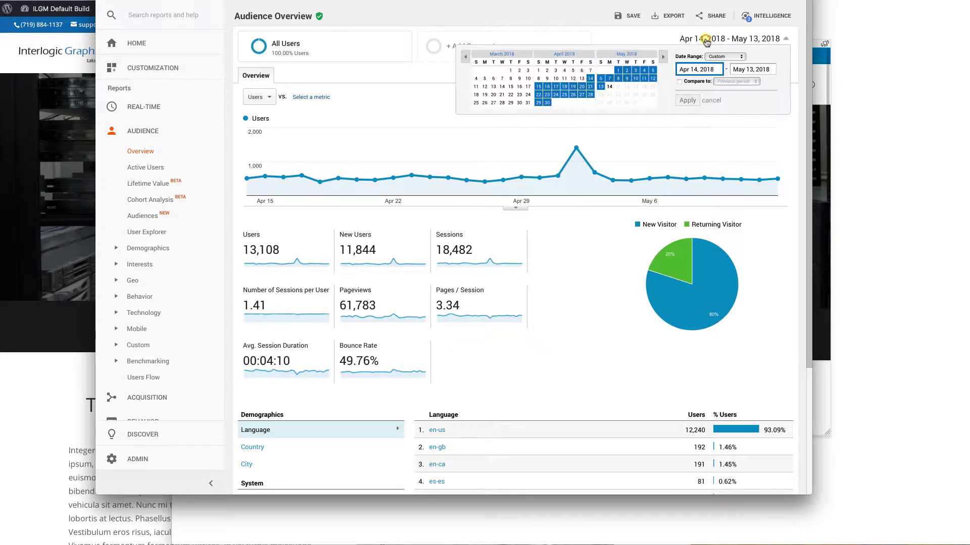
{"action": "left_click", "coordinate": [466, 60]}
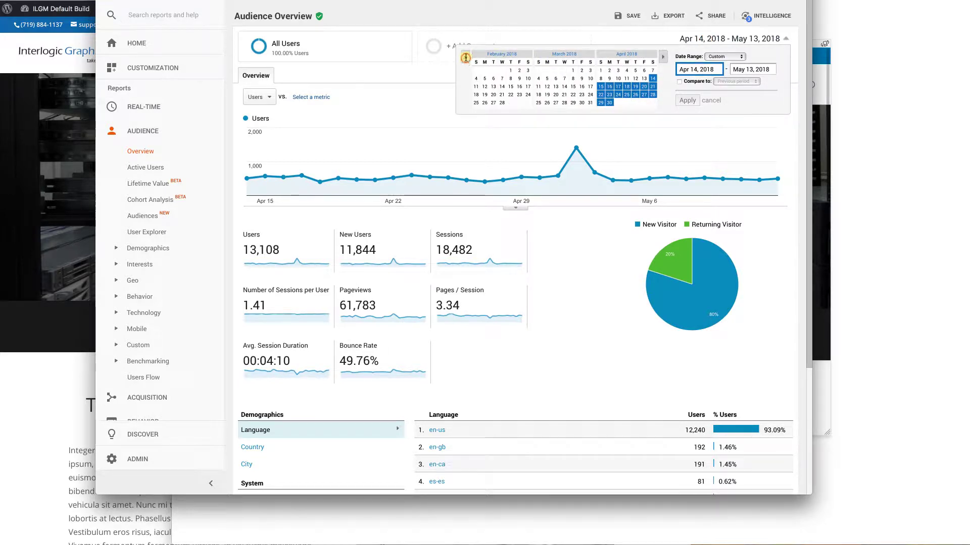
{"action": "left_click", "coordinate": [465, 59]}
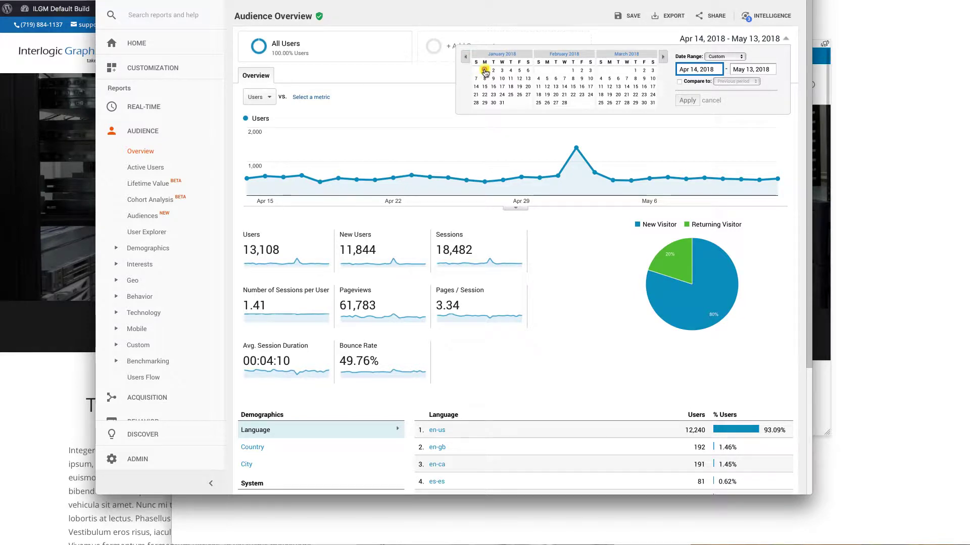
{"action": "left_click", "coordinate": [485, 71]}
{"action": "left_click", "coordinate": [687, 101]}
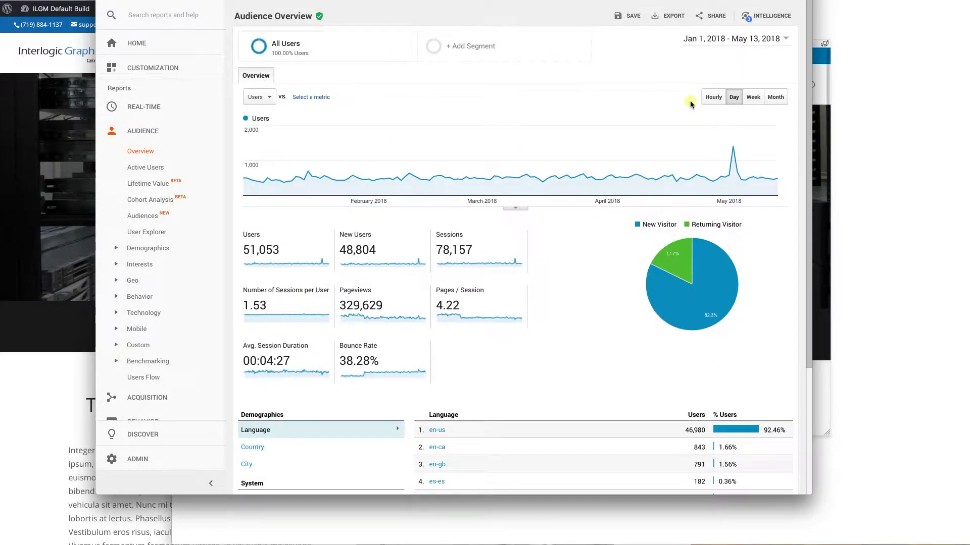
Open the Audience > Mobile Overview report showing users by device category
{"action": "scroll", "coordinate": [666, 31], "scroll_direction": "down", "scroll_amount": 1}
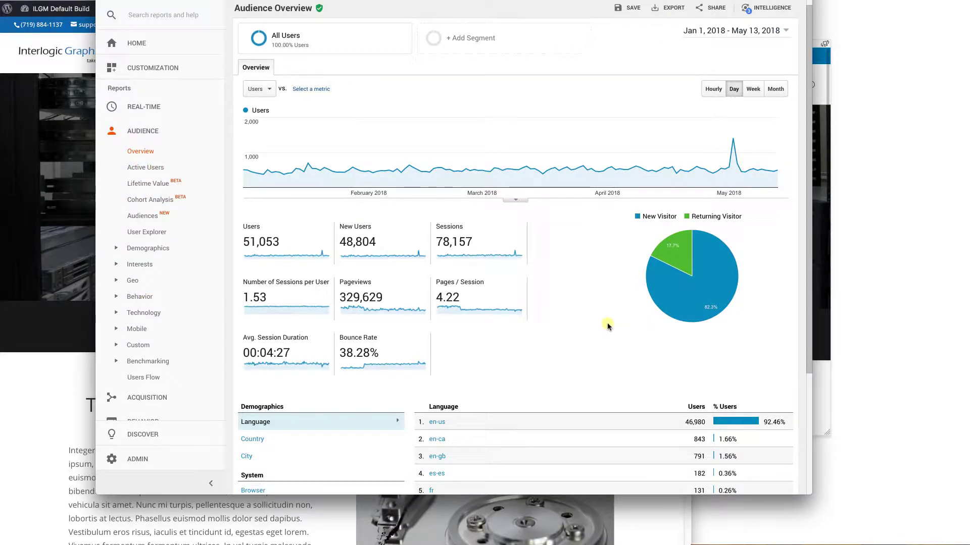
{"action": "left_click", "coordinate": [136, 329]}
{"action": "left_click", "coordinate": [139, 363]}
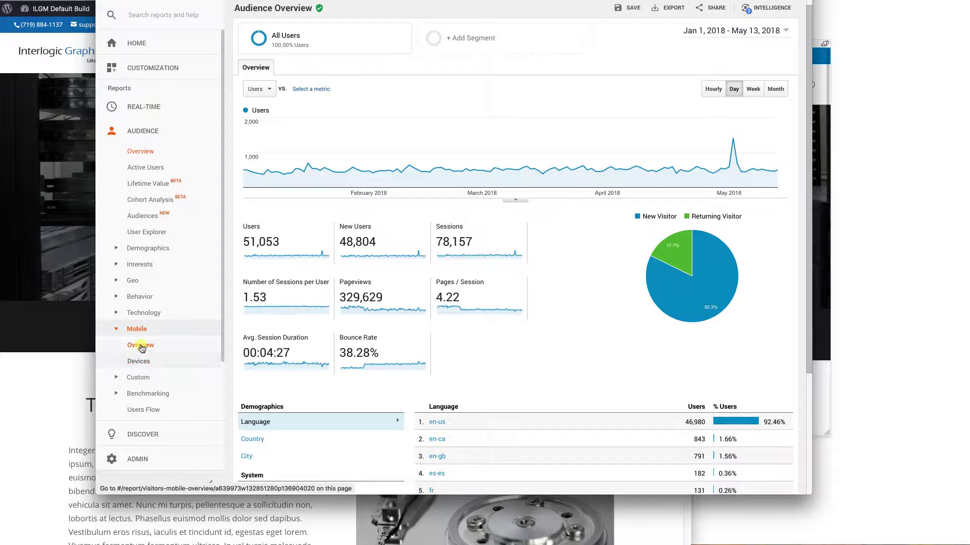
{"action": "left_click", "coordinate": [141, 346]}
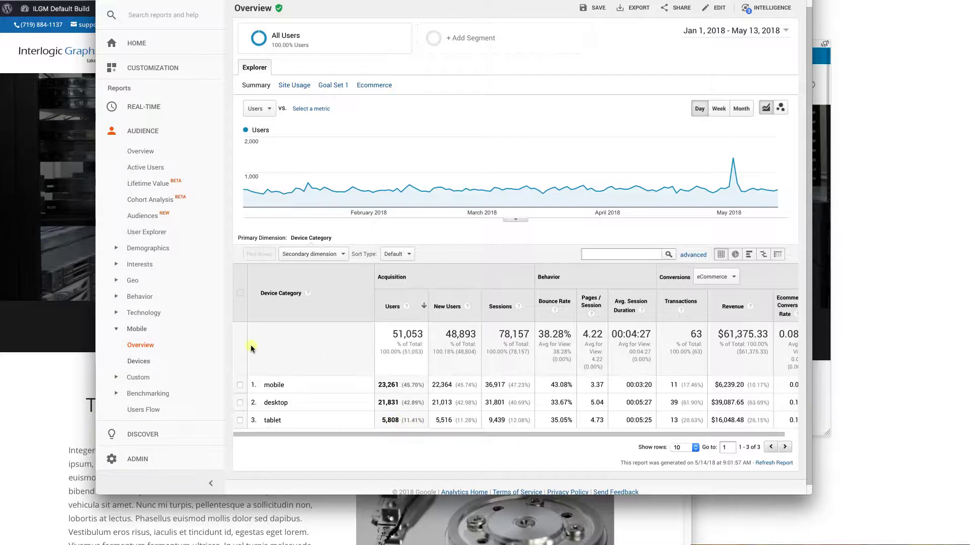
Show the Browser & OS report by Screen Resolution, then return to the Firefox preview
{"action": "left_click", "coordinate": [146, 313]}
{"action": "left_click", "coordinate": [145, 329]}
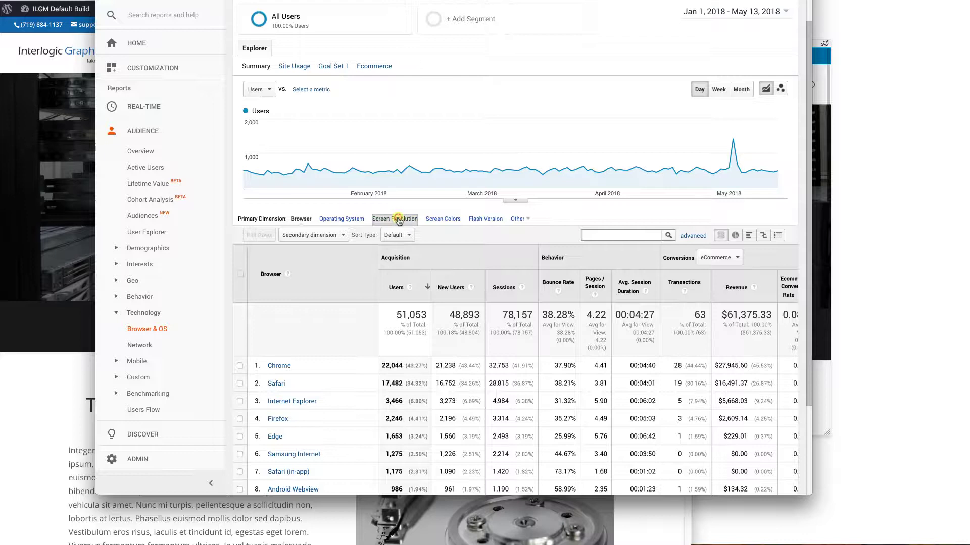
{"action": "left_click", "coordinate": [398, 220]}
{"action": "scroll", "coordinate": [675, 401], "scroll_direction": "down", "scroll_amount": 3}
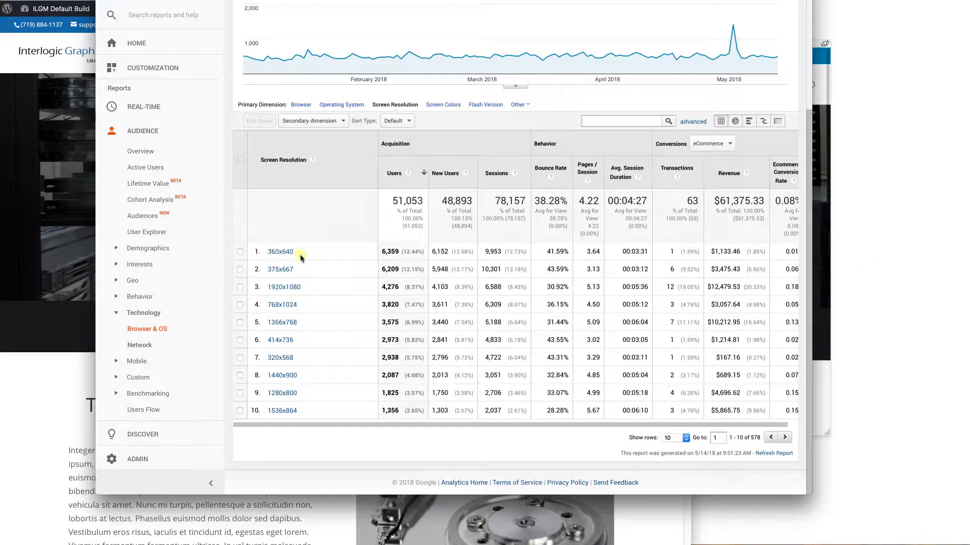
{"action": "left_click", "coordinate": [912, 280]}
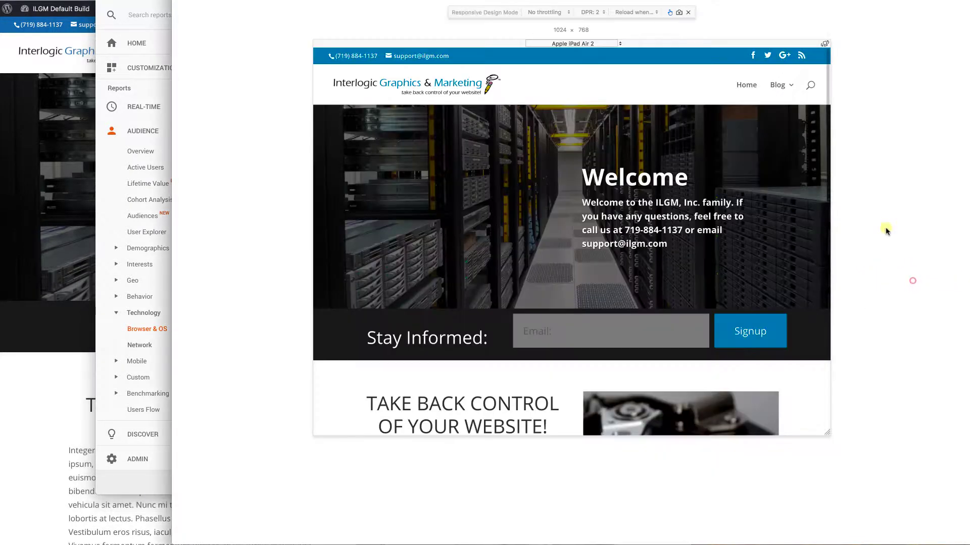
Resize the responsive preview to 360 × 640 pixels
{"action": "left_click", "coordinate": [561, 29]}
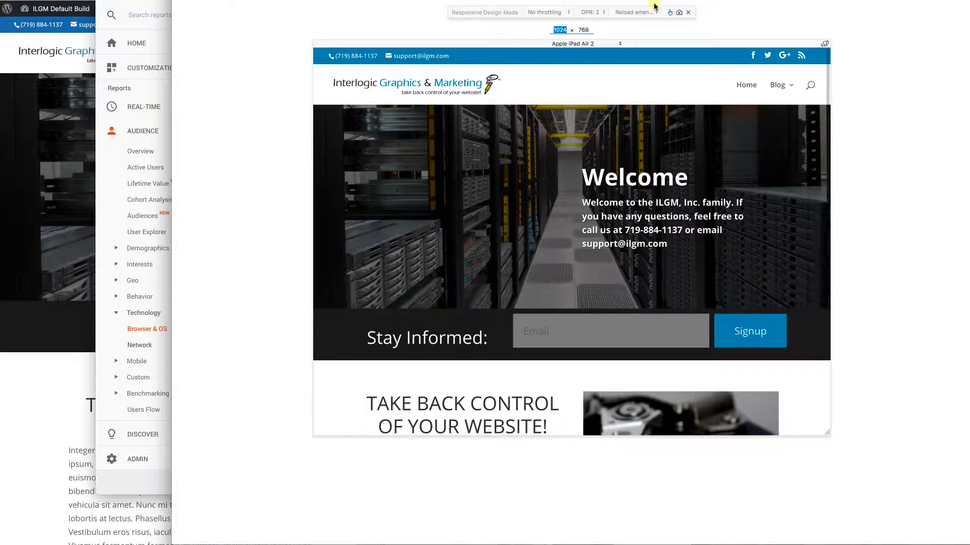
{"action": "type", "text": "360"}
{"action": "key", "text": "Tab"}
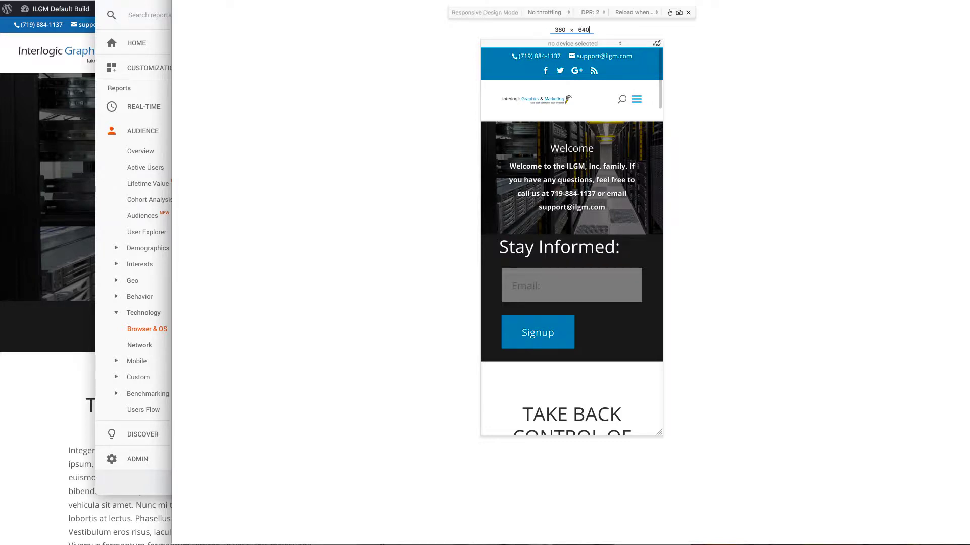
{"action": "type", "text": "640"}
{"action": "key", "text": "Return"}
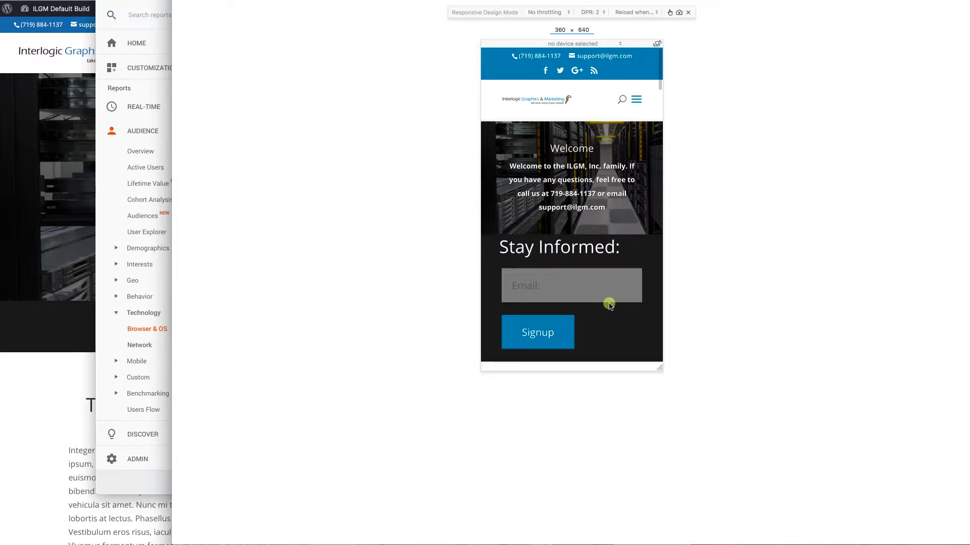
Scroll the 360-wide preview, then switch back to the screen-resolution report
{"action": "scroll", "coordinate": [608, 251], "scroll_direction": "down", "scroll_amount": 1}
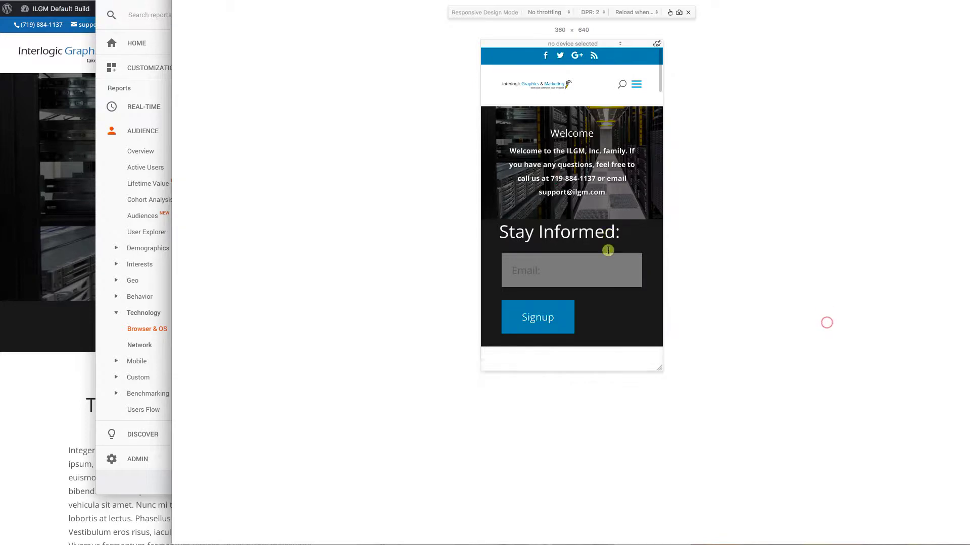
{"action": "scroll", "coordinate": [608, 251], "scroll_direction": "down", "scroll_amount": 15}
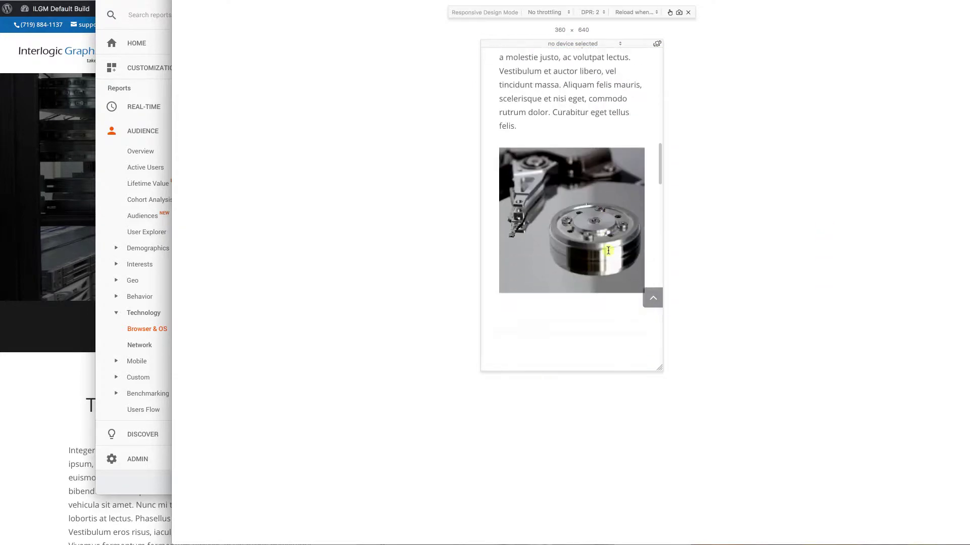
{"action": "scroll", "coordinate": [608, 251], "scroll_direction": "down", "scroll_amount": 6}
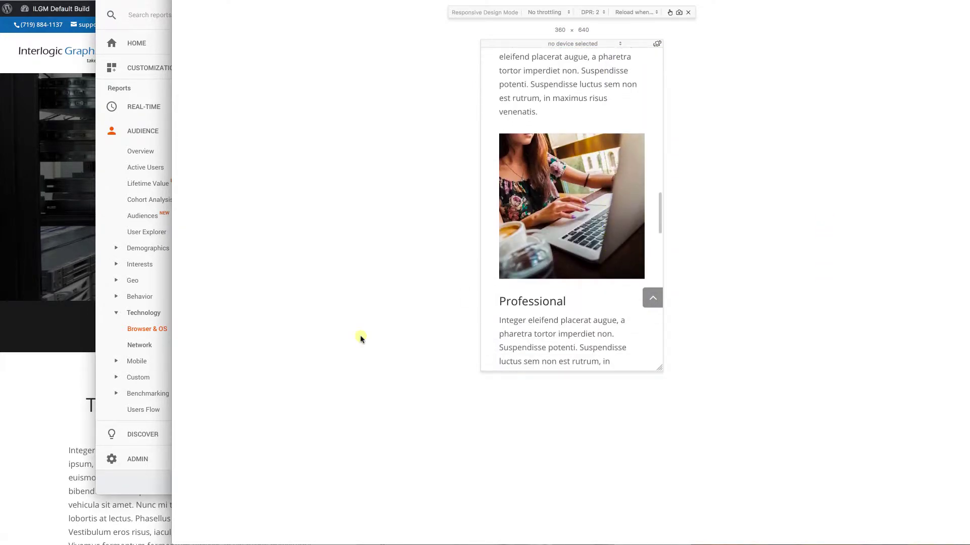
{"action": "key", "text": "super+Tab"}
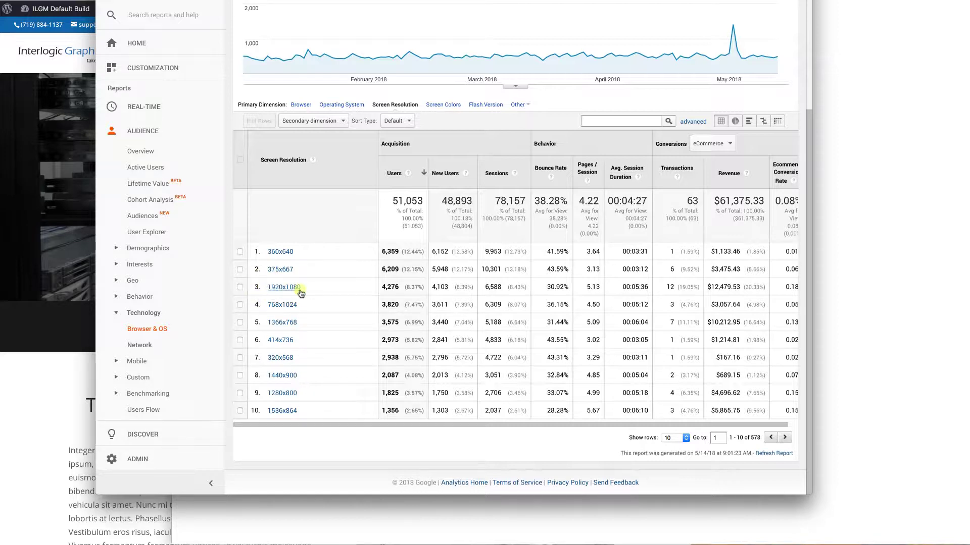
Set the responsive preview to 1920 × 1080, checking the resolution report in between
{"action": "left_click", "coordinate": [874, 278]}
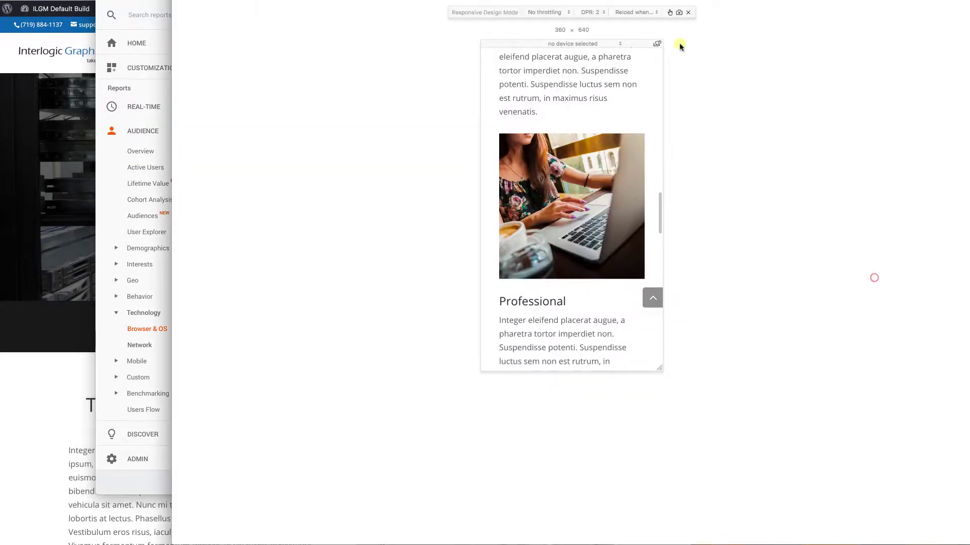
{"action": "left_click", "coordinate": [558, 29]}
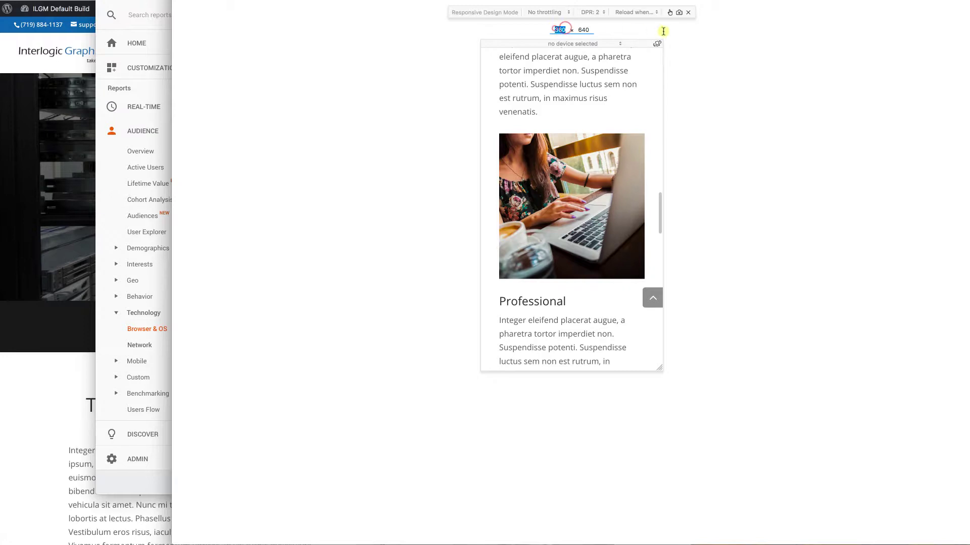
{"action": "type", "text": "1920"}
{"action": "key", "text": "Tab"}
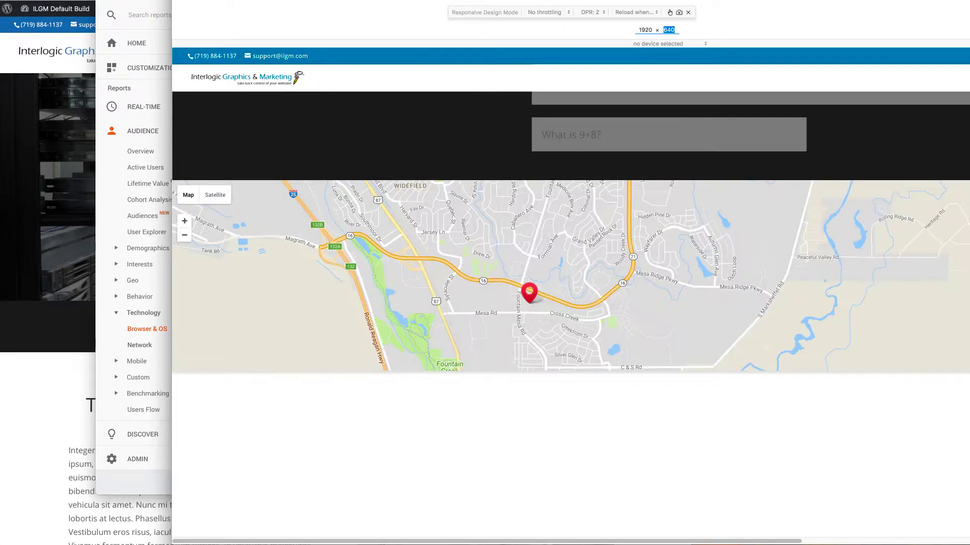
{"action": "key", "text": "super+Tab"}
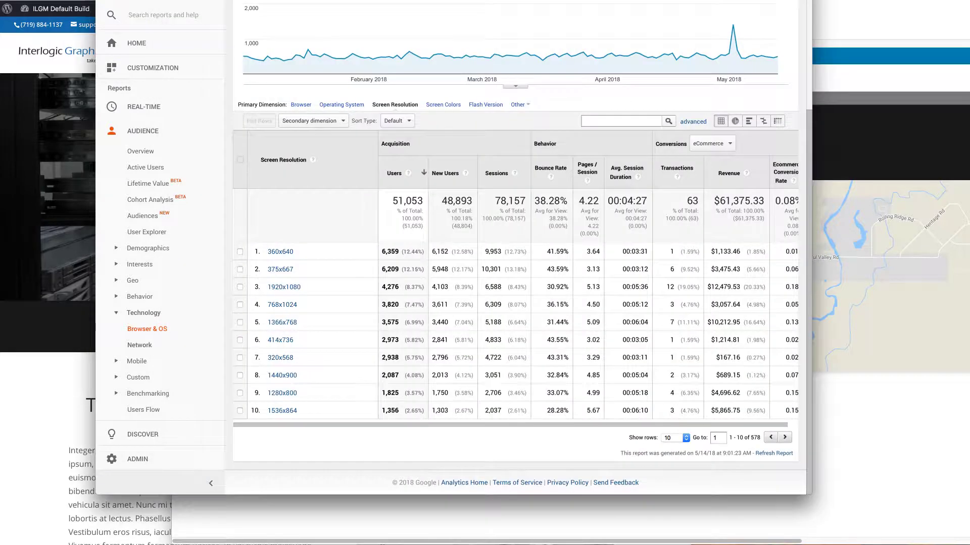
{"action": "left_click", "coordinate": [918, 426]}
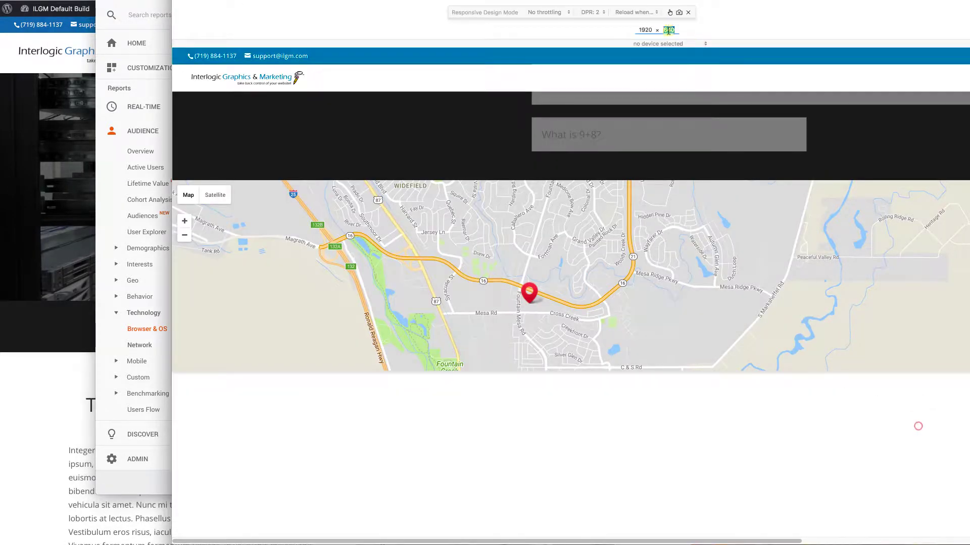
{"action": "type", "text": "1080"}
{"action": "key", "text": "Return"}
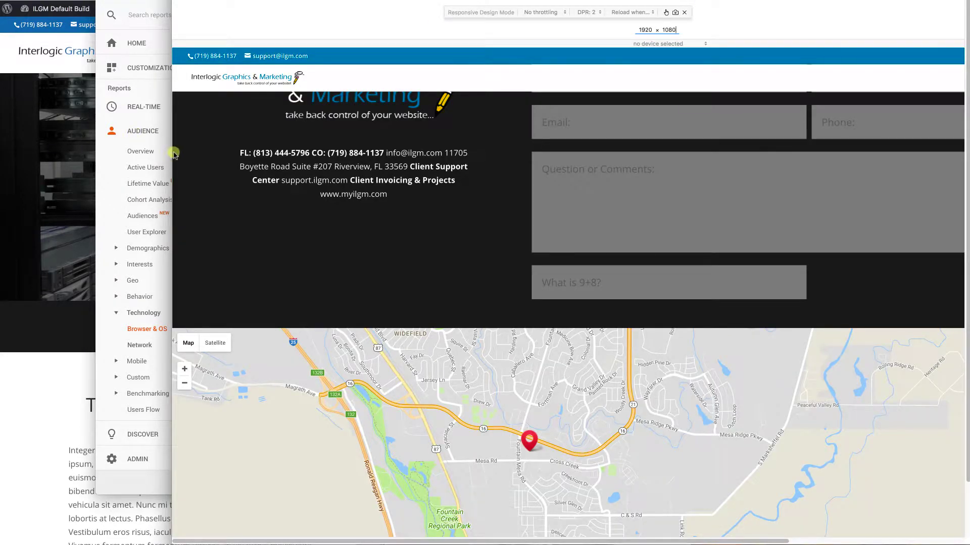
Drag the preview wider, scroll it, and narrow the Firefox window to reveal Analytics behind
{"action": "left_click_drag", "start_coordinate": [173, 153], "coordinate": [1, 166]}
{"action": "scroll", "coordinate": [148, 189], "scroll_direction": "up", "scroll_amount": 15}
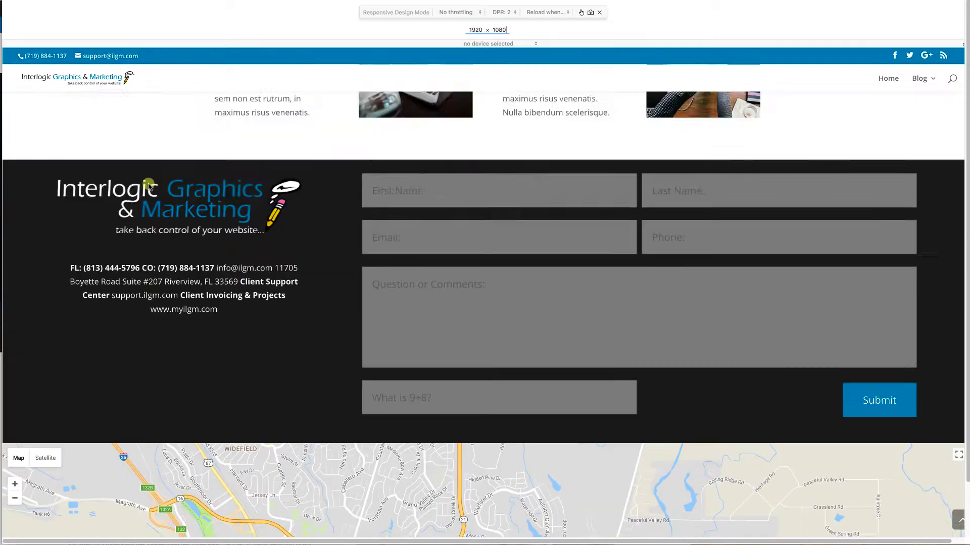
{"action": "scroll", "coordinate": [149, 192], "scroll_direction": "down", "scroll_amount": 12}
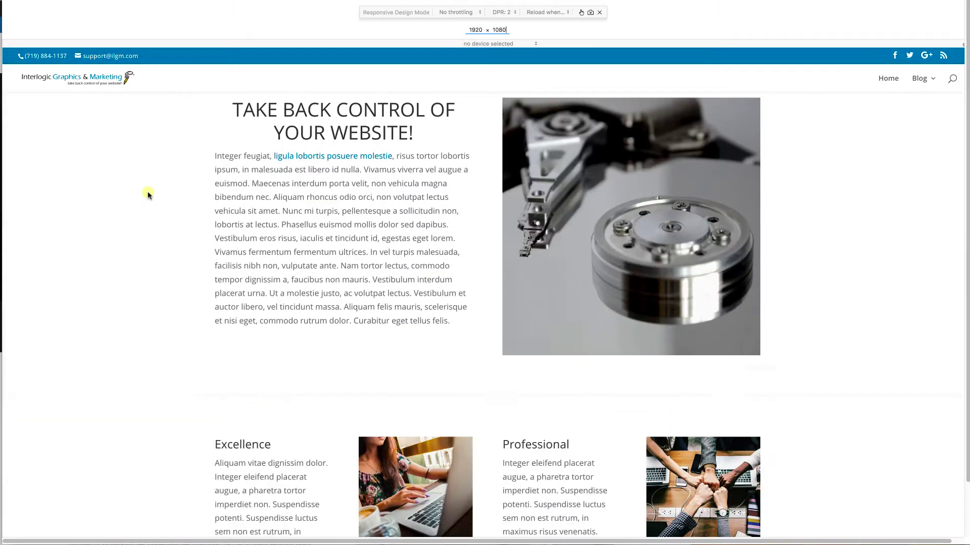
{"action": "scroll", "coordinate": [148, 194], "scroll_direction": "down", "scroll_amount": 4}
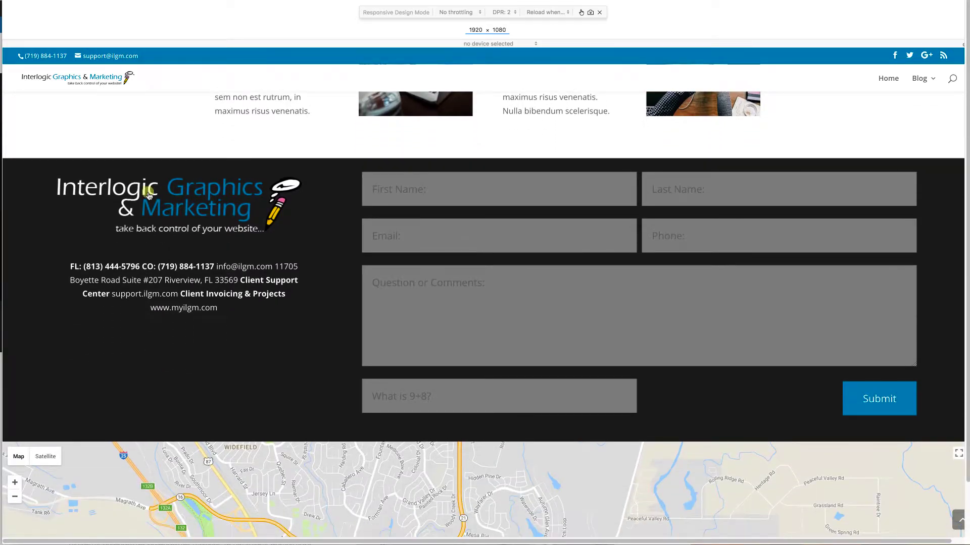
{"action": "left_click_drag", "start_coordinate": [2, 115], "coordinate": [209, 120]}
{"action": "scroll", "coordinate": [375, 156], "scroll_direction": "up", "scroll_amount": 10}
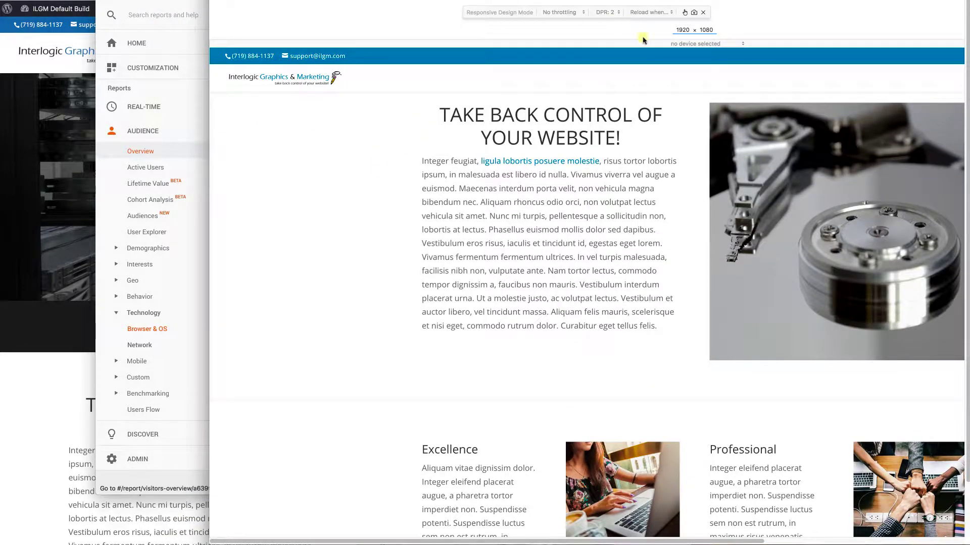
Switch the preview back to Apple iPad Air 2 (1024 × 768) and scroll to the hard-drive section
{"action": "left_click", "coordinate": [704, 29]}
{"action": "left_click", "coordinate": [687, 30]}
{"action": "left_click", "coordinate": [699, 43]}
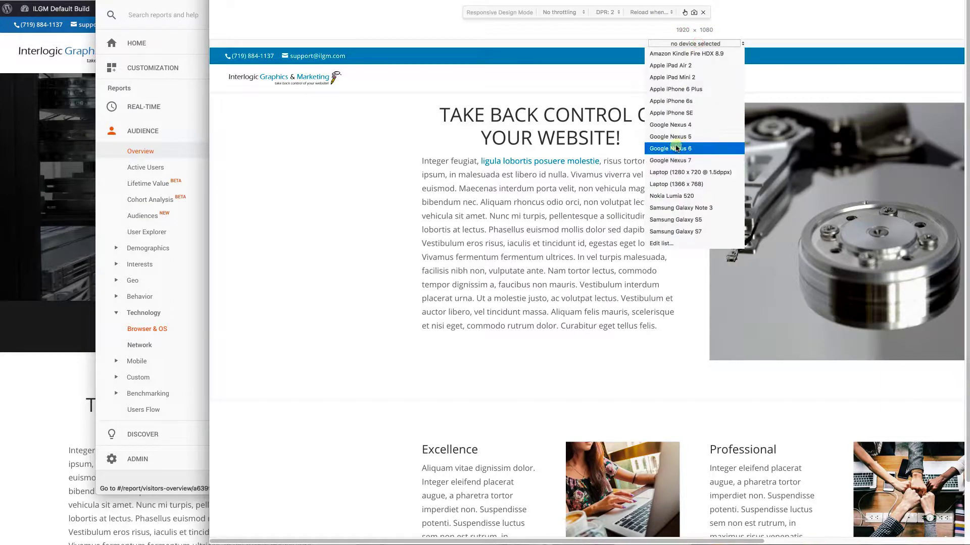
{"action": "left_click", "coordinate": [667, 66]}
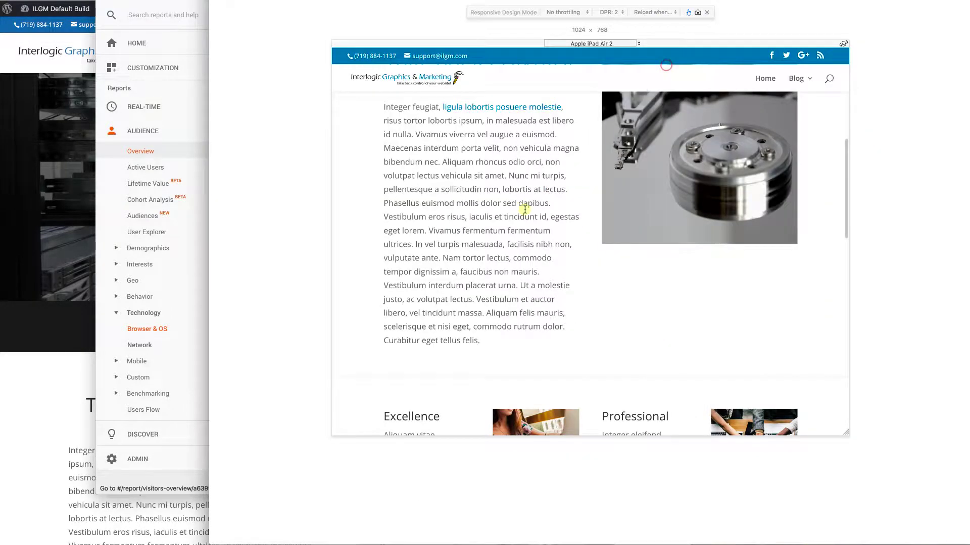
{"action": "scroll", "coordinate": [497, 237], "scroll_direction": "up", "scroll_amount": 10}
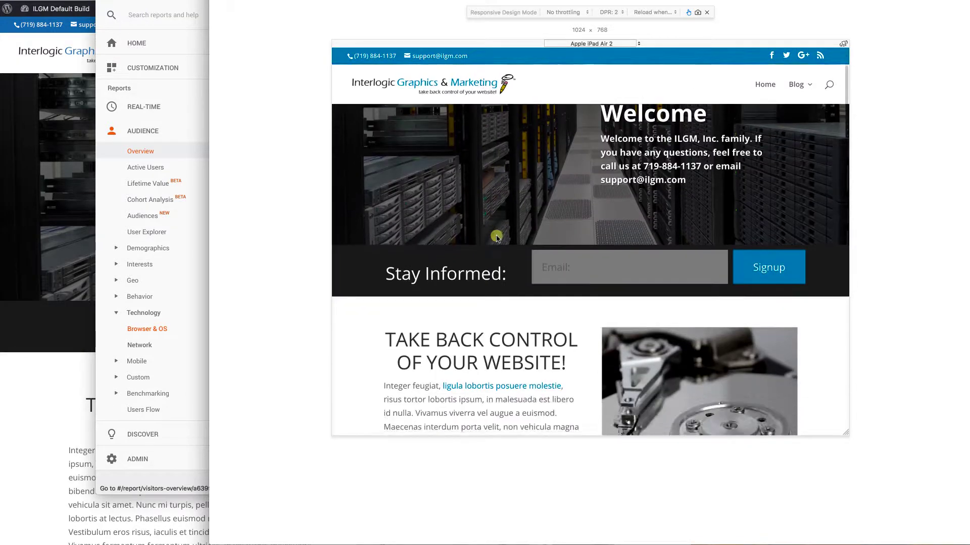
{"action": "scroll", "coordinate": [496, 238], "scroll_direction": "down", "scroll_amount": 5}
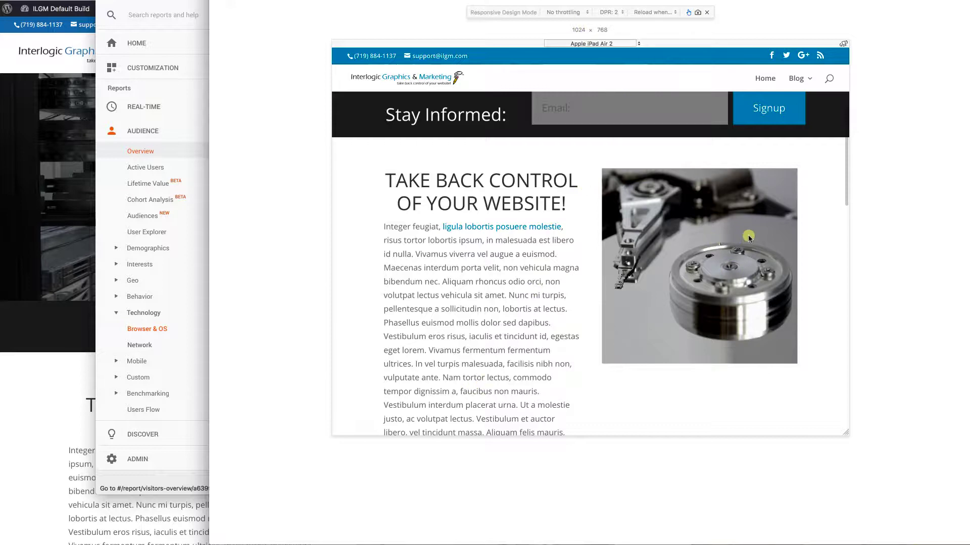
Check the hard-drive image's file details in View Image Info (drive.jpg, 2,300 × 2,300 px)
{"action": "right_click", "coordinate": [680, 224]}
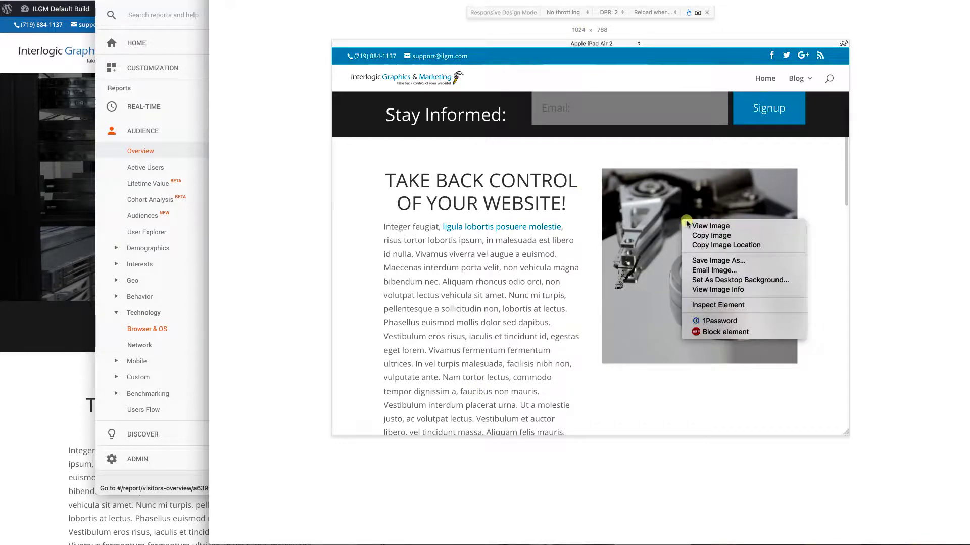
{"action": "left_click", "coordinate": [715, 290]}
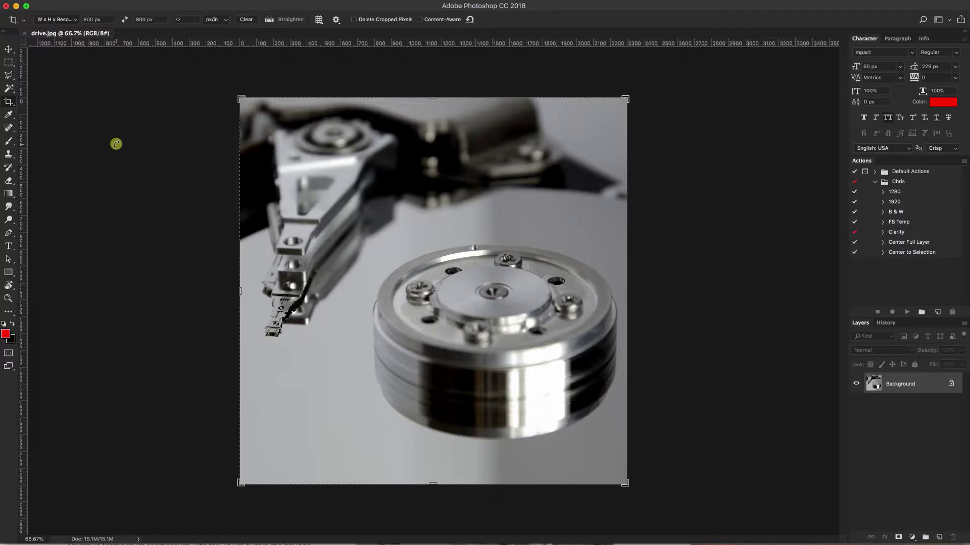
Try a 387 px export width in Save for Web, then cancel without saving
{"action": "key", "text": "super+alt+shift+s"}
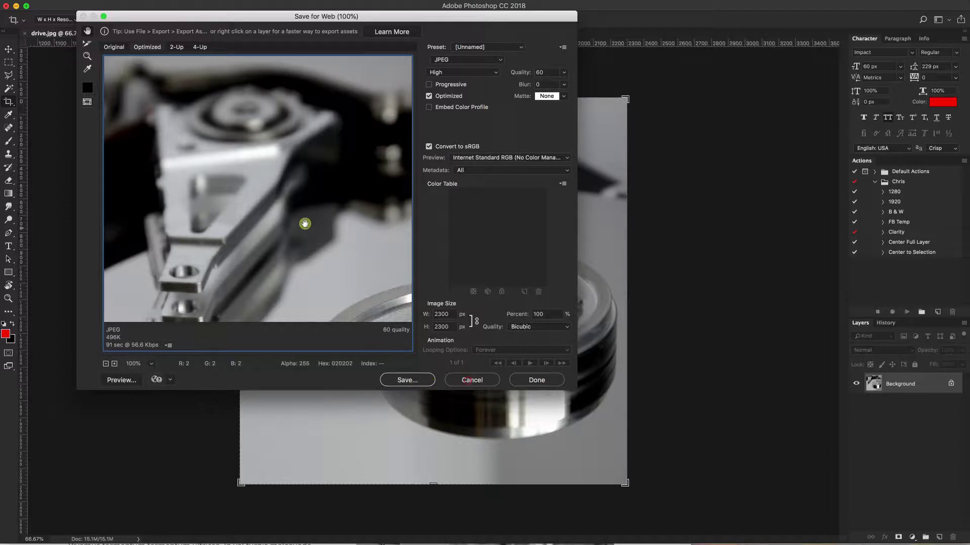
{"action": "double_click", "coordinate": [444, 315]}
{"action": "type", "text": "387"}
{"action": "left_click", "coordinate": [452, 323]}
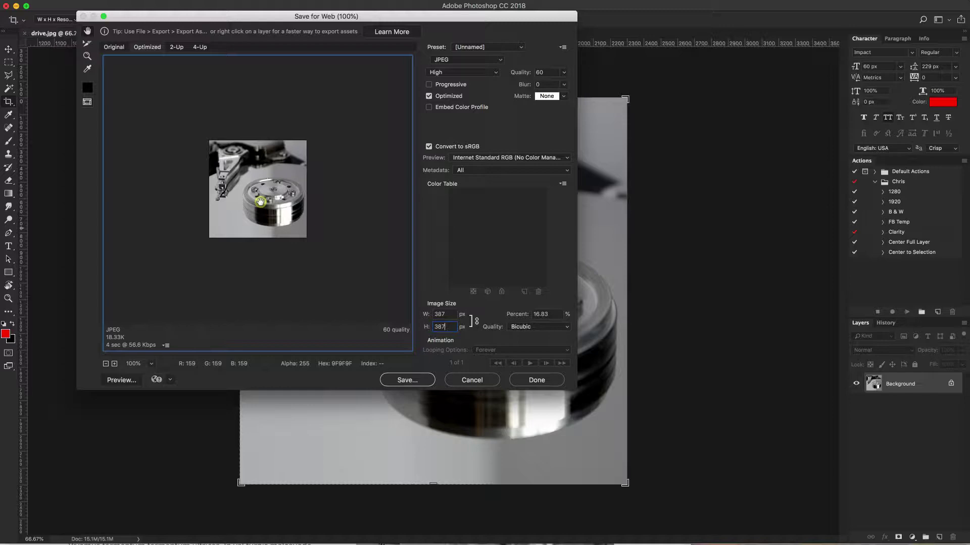
{"action": "left_click", "coordinate": [471, 380]}
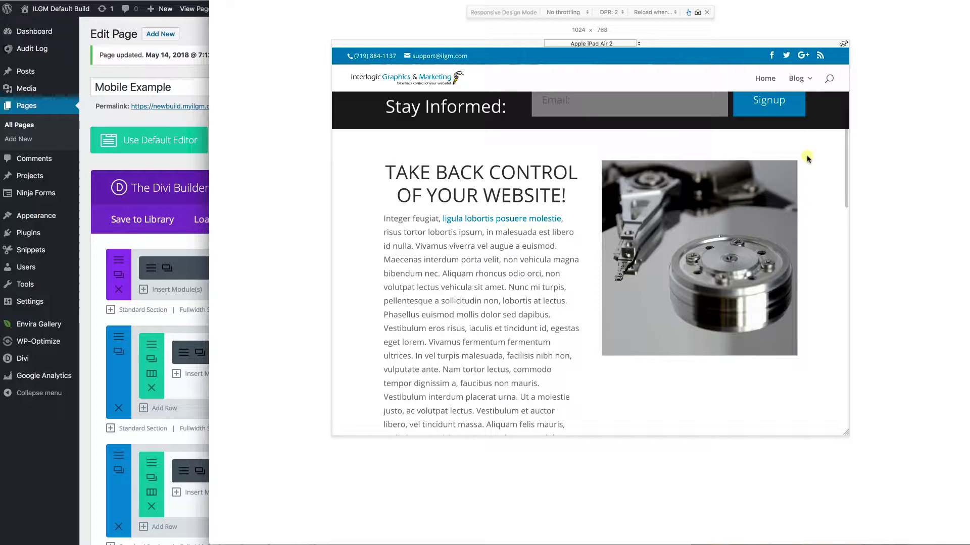
Toggle the iPad preview between portrait and landscape orientation a few times
{"action": "left_click", "coordinate": [843, 43]}
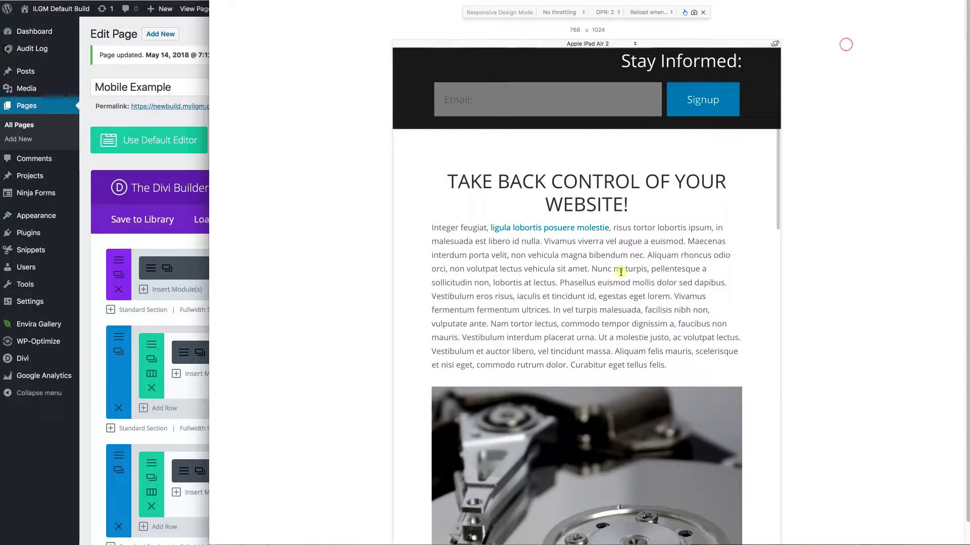
{"action": "scroll", "coordinate": [620, 271], "scroll_direction": "down", "scroll_amount": 7}
{"action": "scroll", "coordinate": [621, 272], "scroll_direction": "up", "scroll_amount": 10}
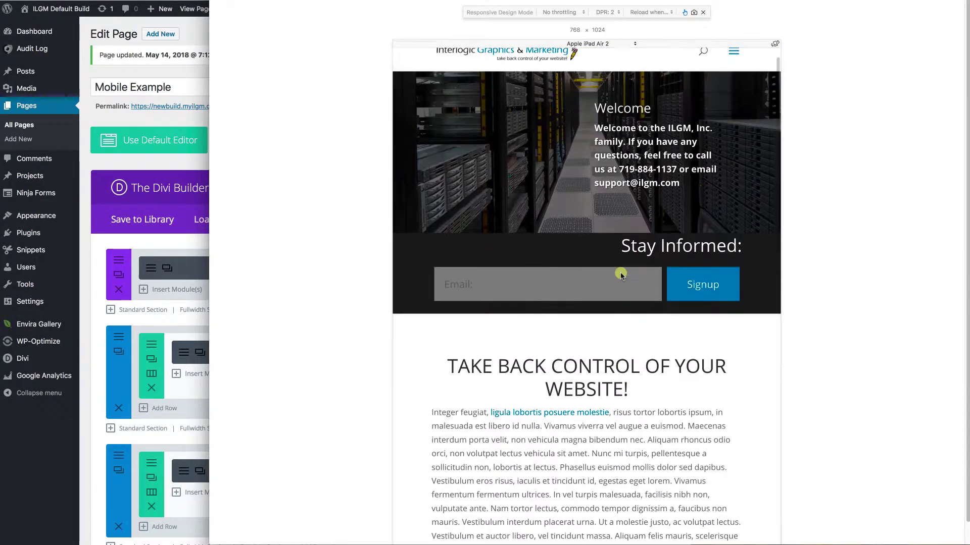
{"action": "scroll", "coordinate": [620, 273], "scroll_direction": "up", "scroll_amount": 2}
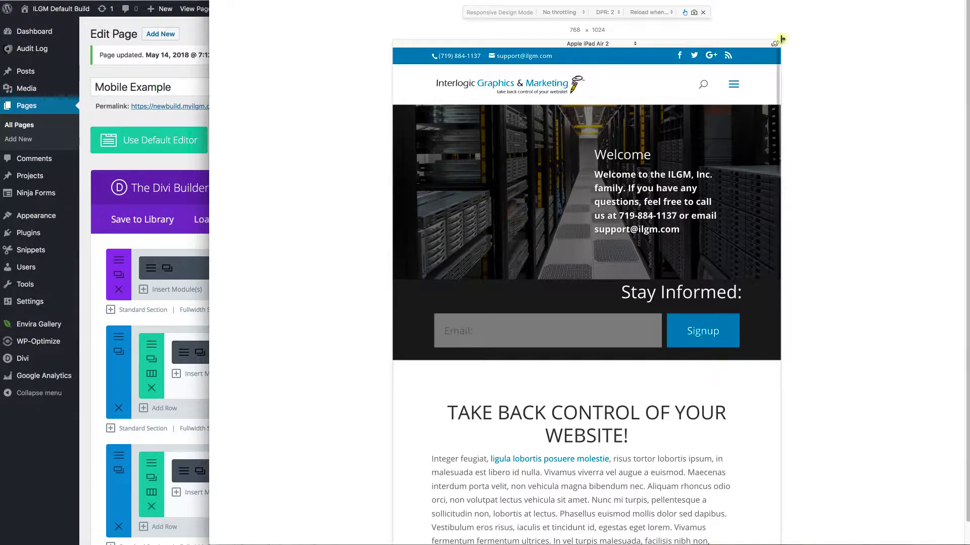
{"action": "left_click", "coordinate": [775, 43]}
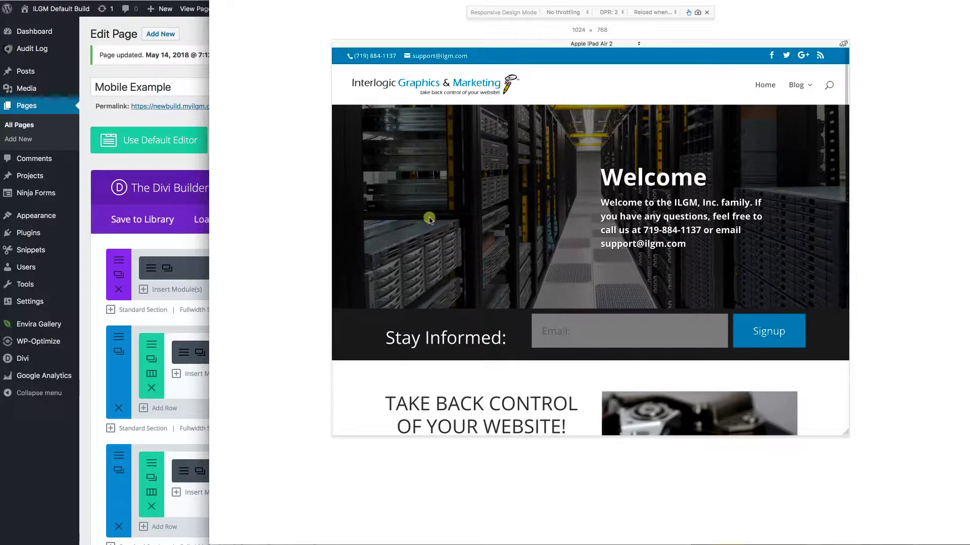
{"action": "left_click", "coordinate": [843, 43]}
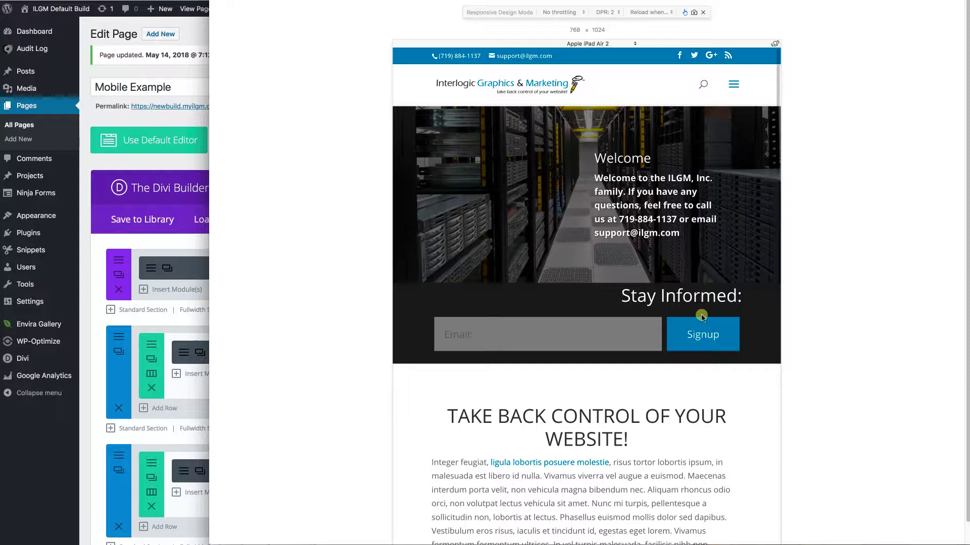
{"action": "left_click", "coordinate": [775, 44]}
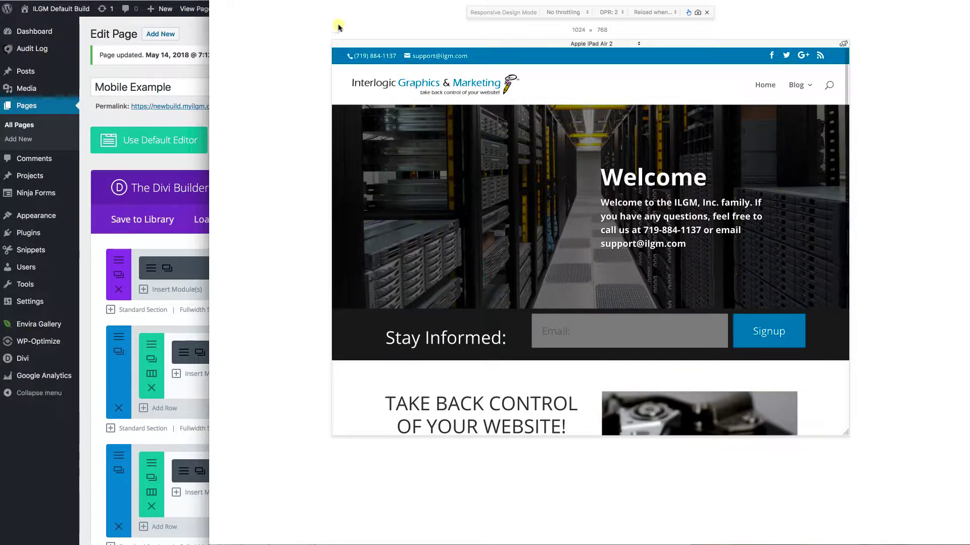
{"action": "scroll", "coordinate": [762, 286], "scroll_direction": "down", "scroll_amount": 4}
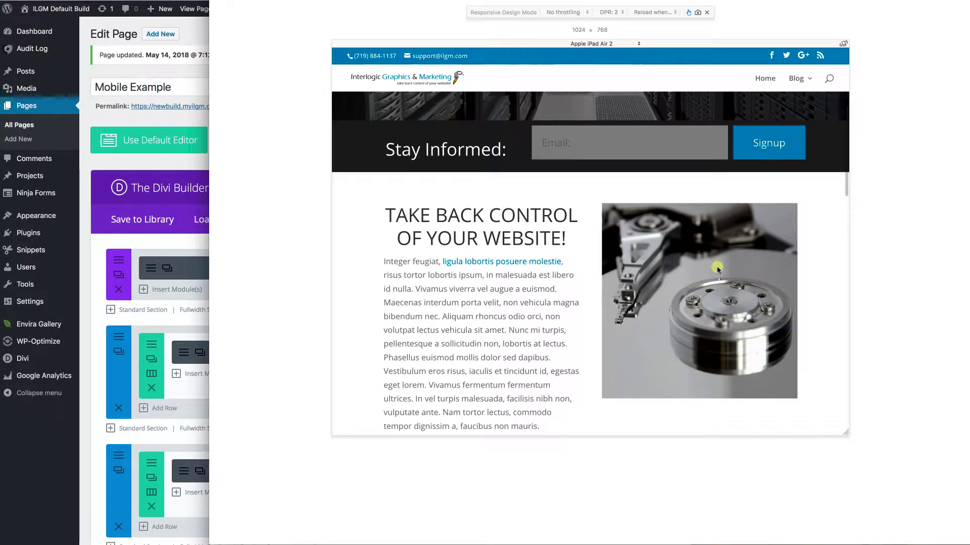
Switch the responsive preview to Apple iPhone 6 Plus (414 × 736) and scroll to the image
{"action": "left_click", "coordinate": [594, 44]}
{"action": "left_click", "coordinate": [593, 90]}
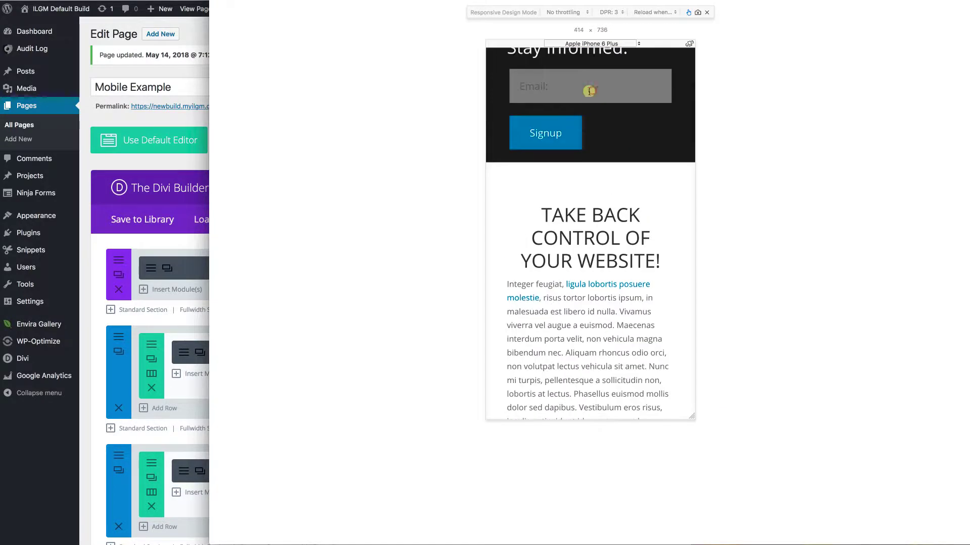
{"action": "scroll", "coordinate": [601, 283], "scroll_direction": "down", "scroll_amount": 10}
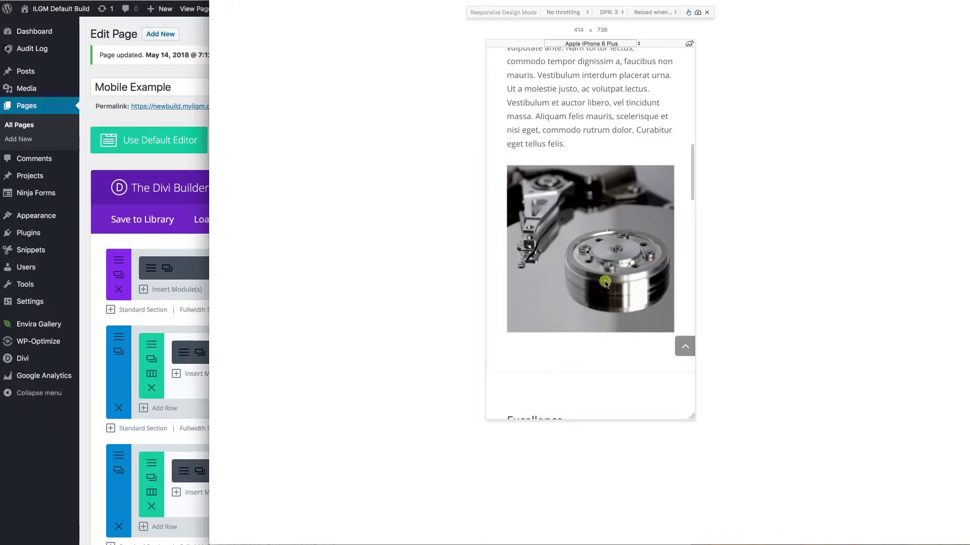
{"action": "right_click", "coordinate": [600, 215]}
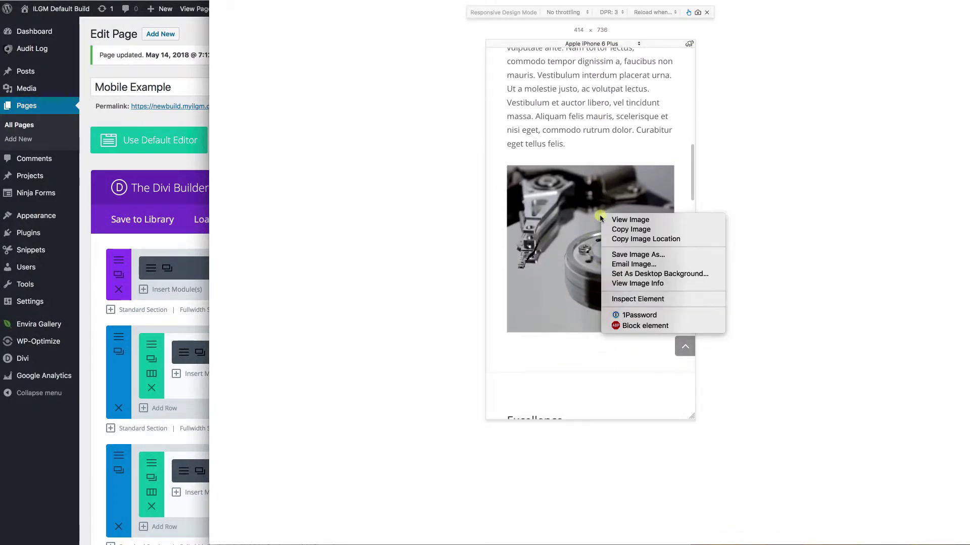
{"action": "left_click", "coordinate": [626, 284]}
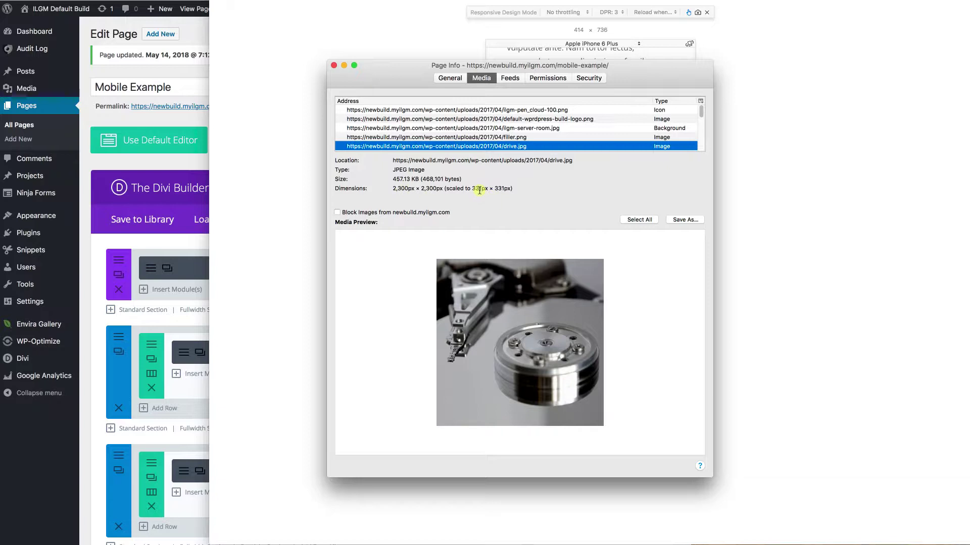
{"action": "left_click", "coordinate": [334, 65]}
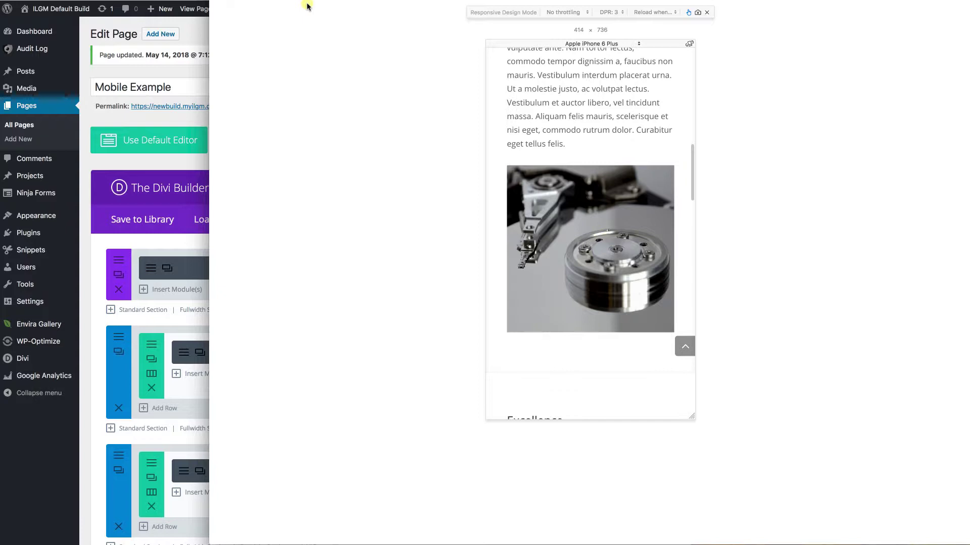
Inspect the Image module's advanced visibility settings in the page editor, closing without changes
{"action": "key", "text": "super+Tab"}
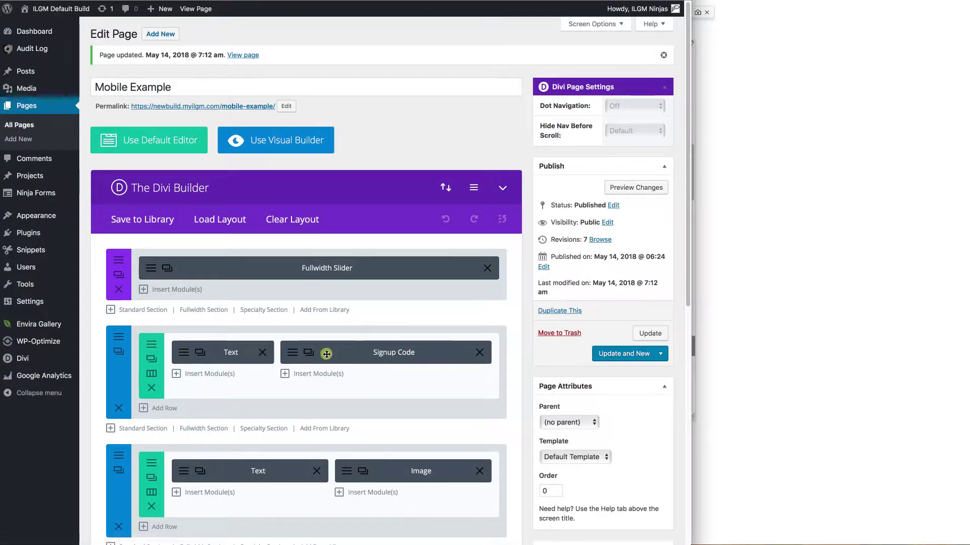
{"action": "scroll", "coordinate": [394, 376], "scroll_direction": "down", "scroll_amount": 5}
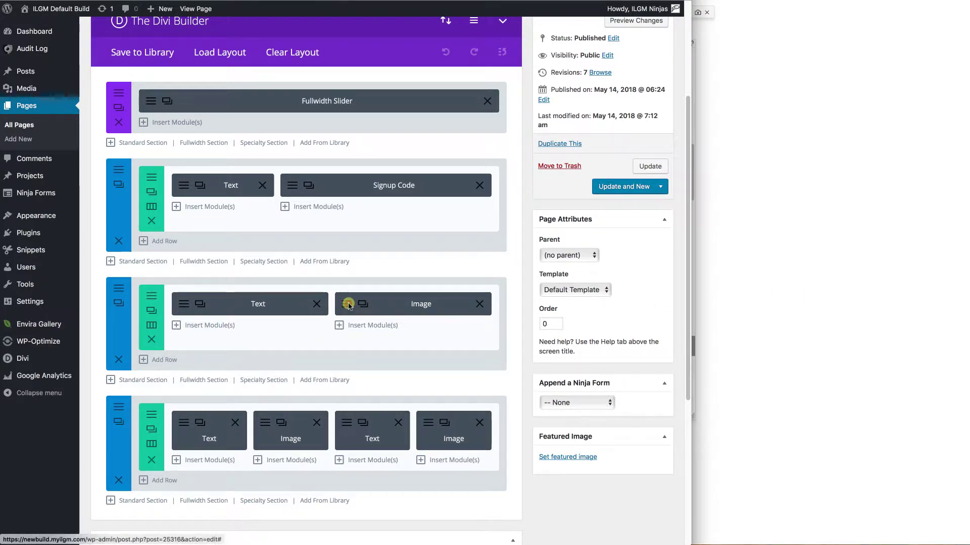
{"action": "left_click", "coordinate": [349, 305]}
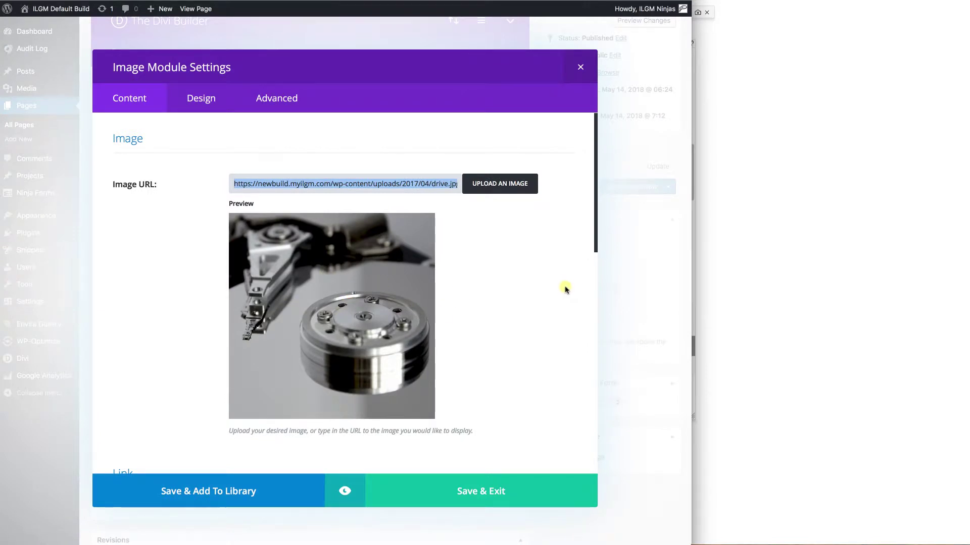
{"action": "left_click", "coordinate": [270, 99]}
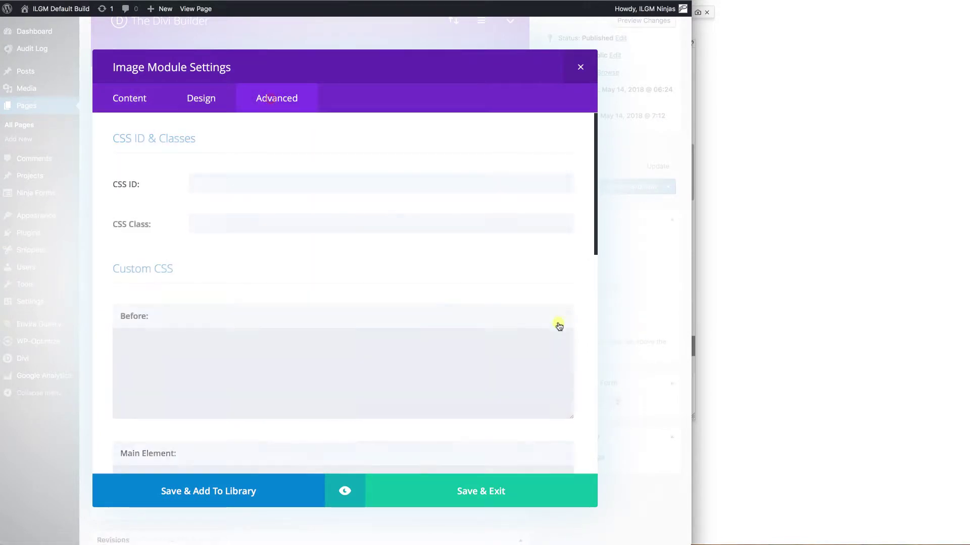
{"action": "scroll", "coordinate": [558, 316], "scroll_direction": "down", "scroll_amount": 10}
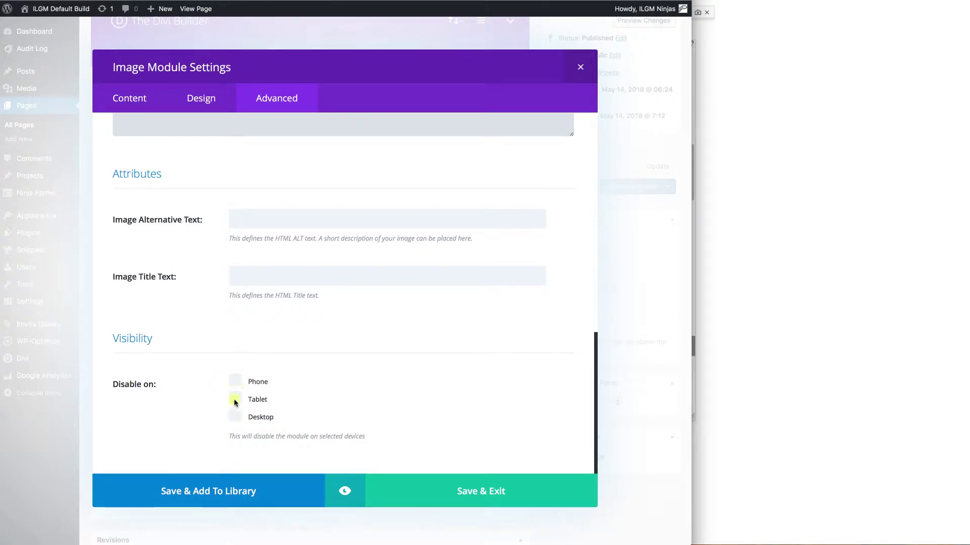
{"action": "left_click", "coordinate": [580, 67]}
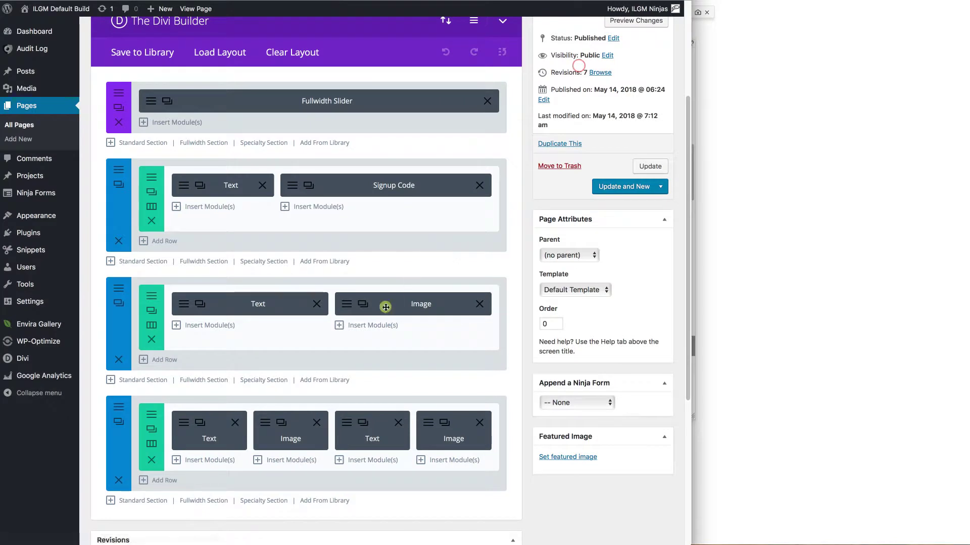
Disable the Image module on phones from its right-click options
{"action": "right_click", "coordinate": [346, 304]}
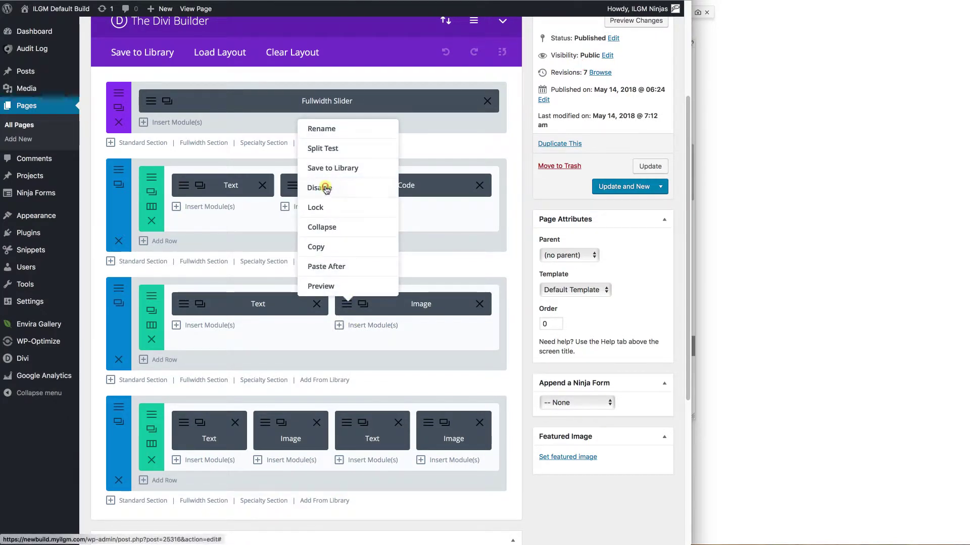
{"action": "left_click", "coordinate": [326, 188]}
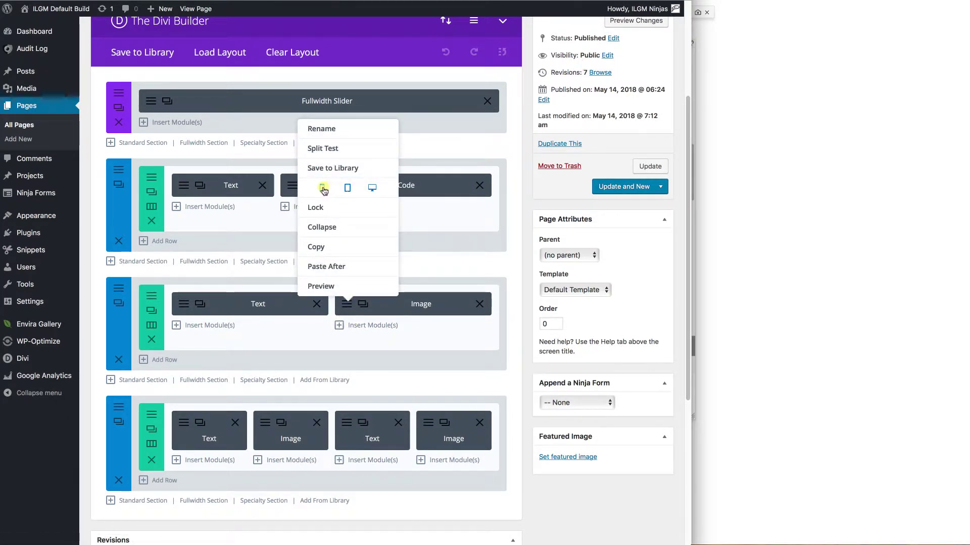
{"action": "left_click", "coordinate": [323, 189]}
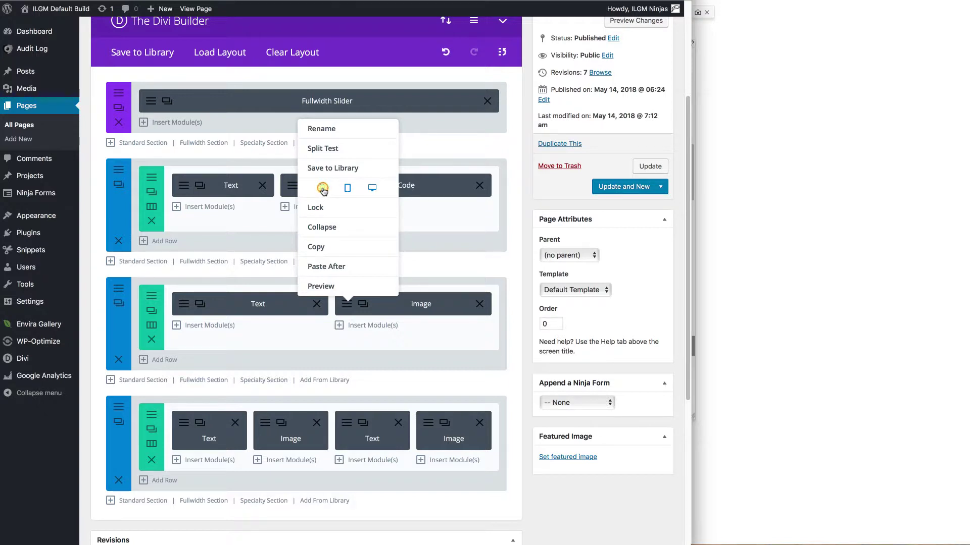
{"action": "left_click", "coordinate": [479, 335]}
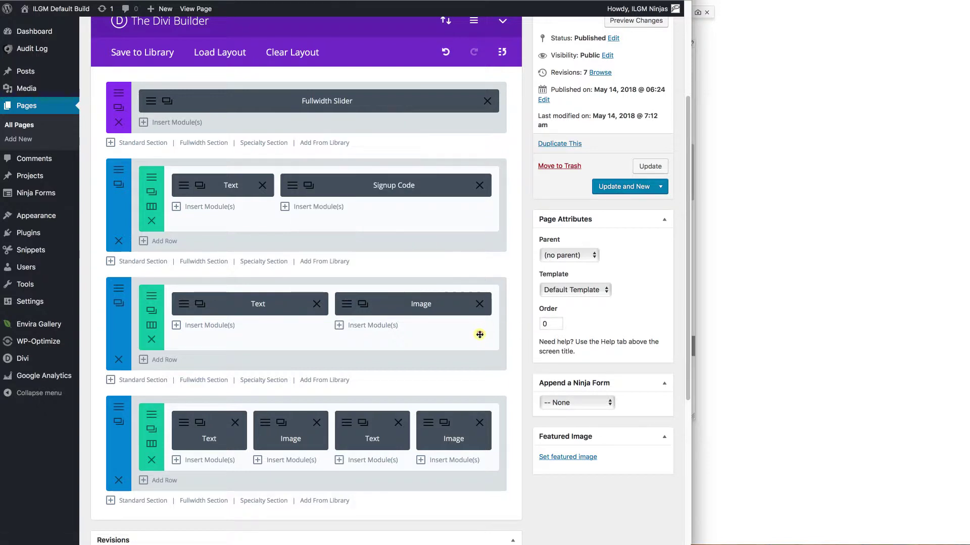
Duplicate the Image module and set the first one to be disabled on phones
{"action": "left_click", "coordinate": [363, 304]}
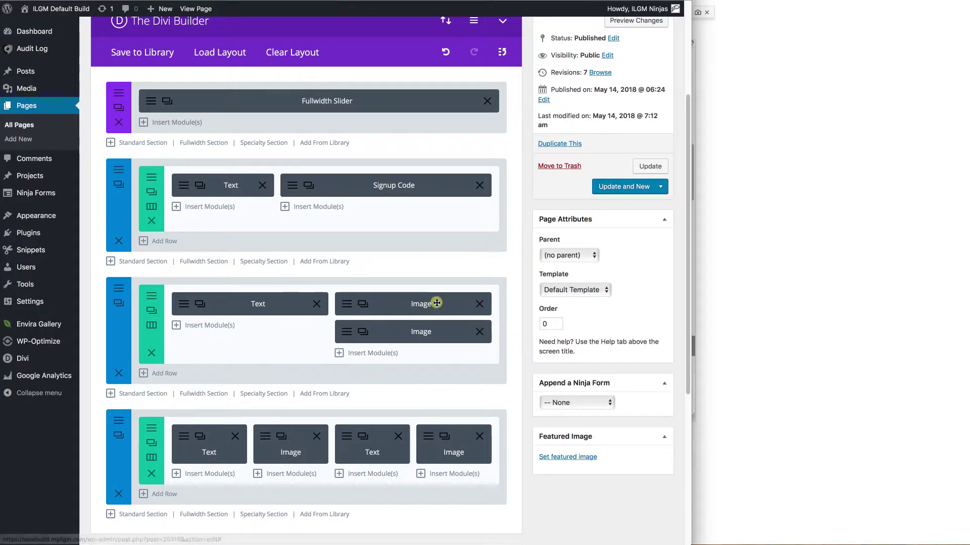
{"action": "left_click", "coordinate": [349, 305]}
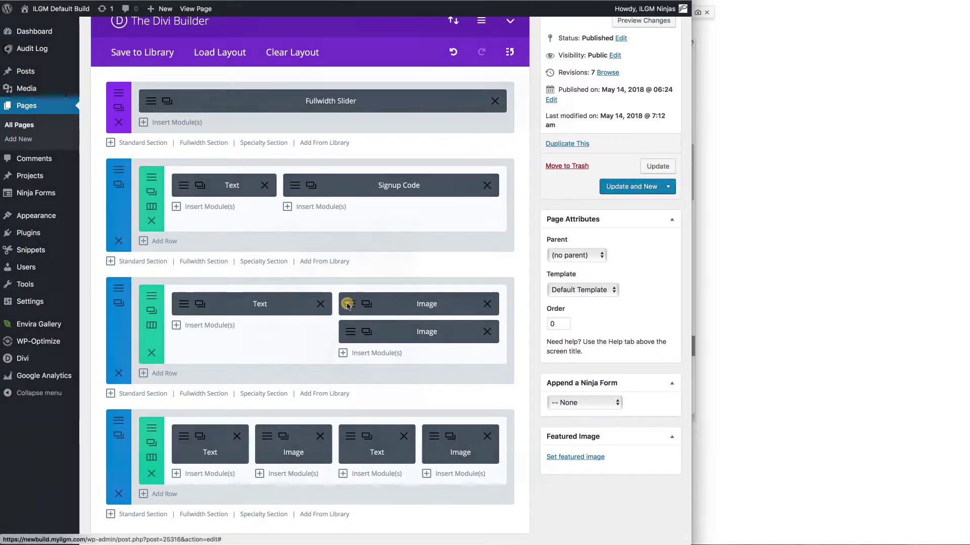
{"action": "left_click", "coordinate": [266, 96]}
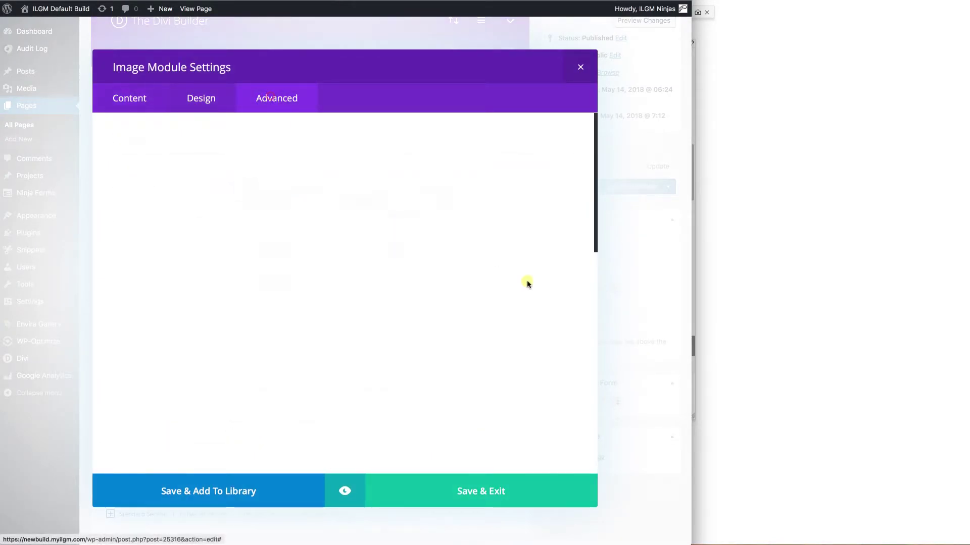
{"action": "scroll", "coordinate": [523, 297], "scroll_direction": "down", "scroll_amount": 6}
{"action": "scroll", "coordinate": [523, 298], "scroll_direction": "down", "scroll_amount": 5}
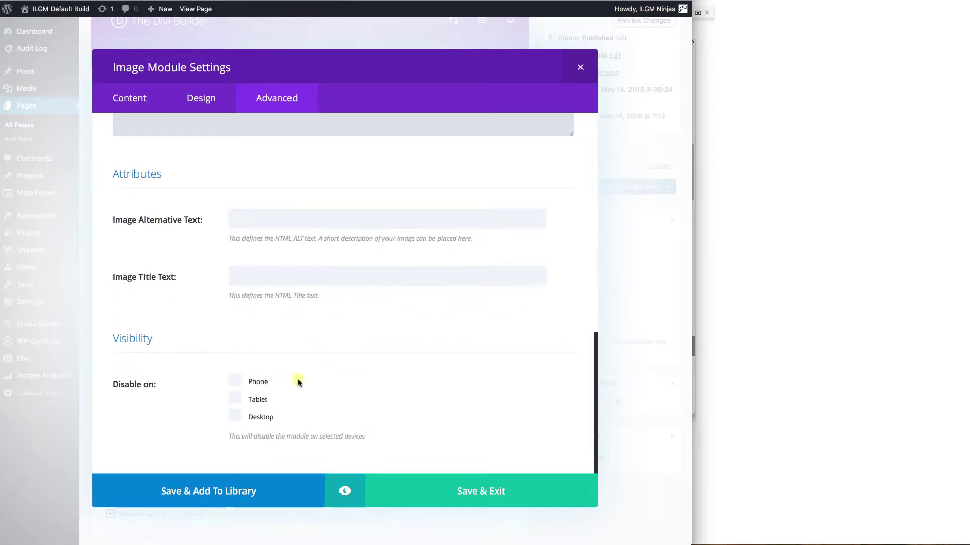
{"action": "left_click", "coordinate": [240, 380]}
{"action": "left_click", "coordinate": [491, 492]}
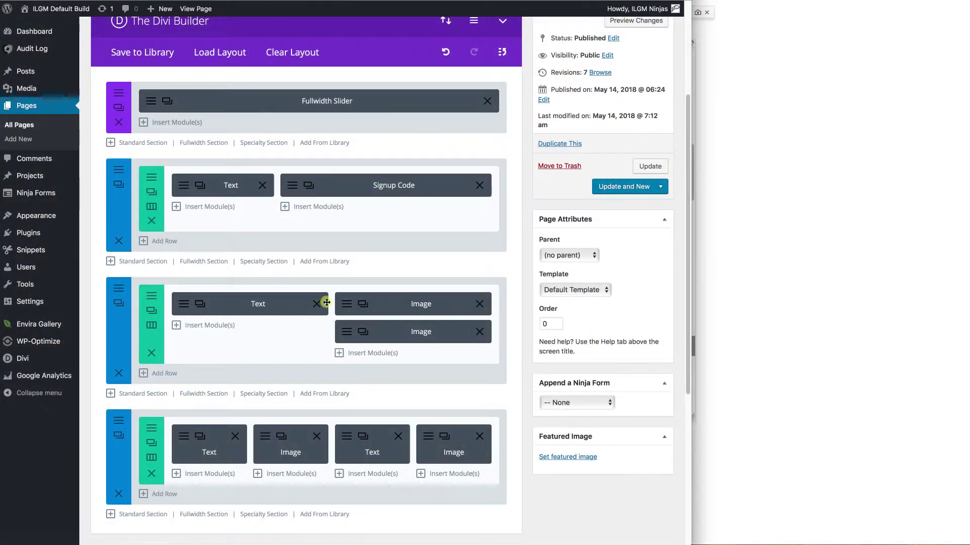
Give the first Image module the admin label 'Image (D/T)' and save it
{"action": "left_click", "coordinate": [346, 304]}
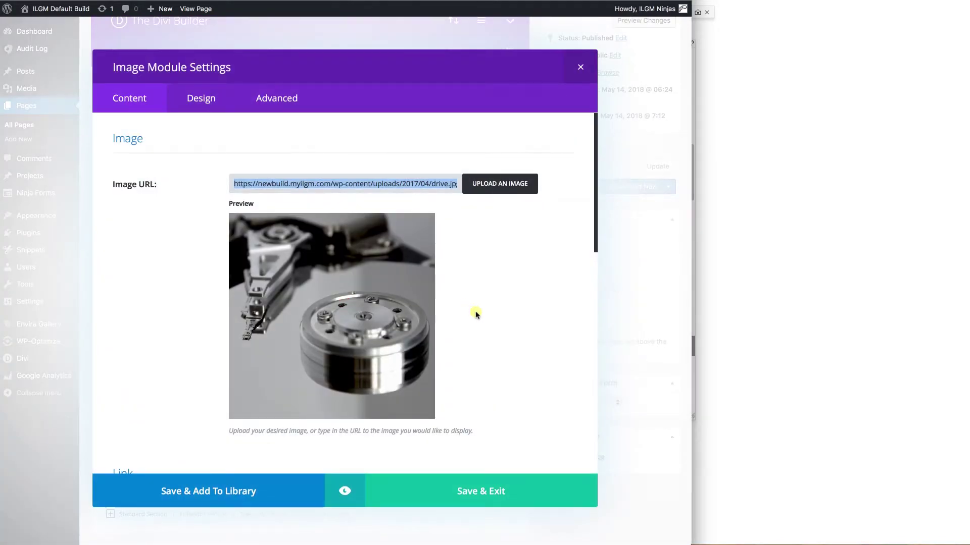
{"action": "left_click", "coordinate": [280, 97]}
{"action": "scroll", "coordinate": [518, 357], "scroll_direction": "down", "scroll_amount": 10}
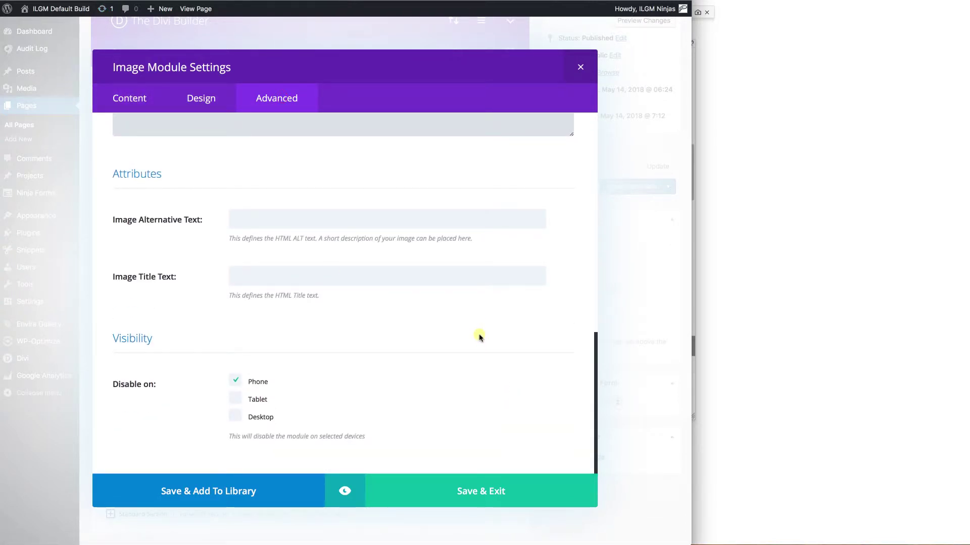
{"action": "left_click", "coordinate": [139, 99]}
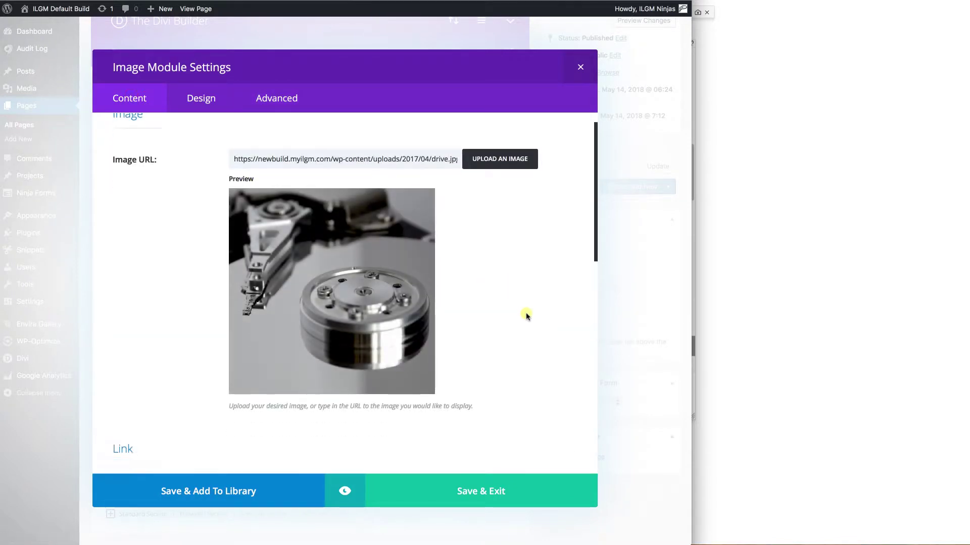
{"action": "scroll", "coordinate": [526, 316], "scroll_direction": "down", "scroll_amount": 10}
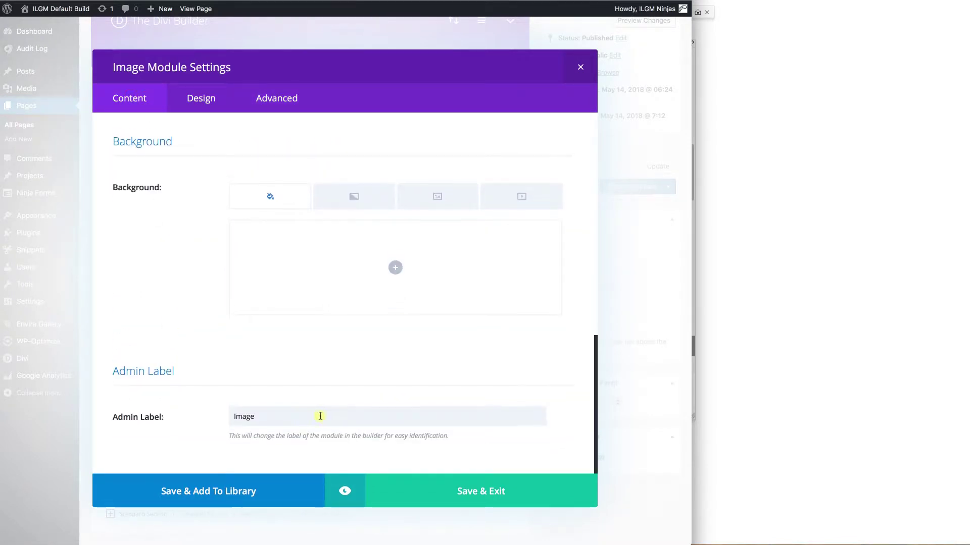
{"action": "left_click", "coordinate": [320, 416]}
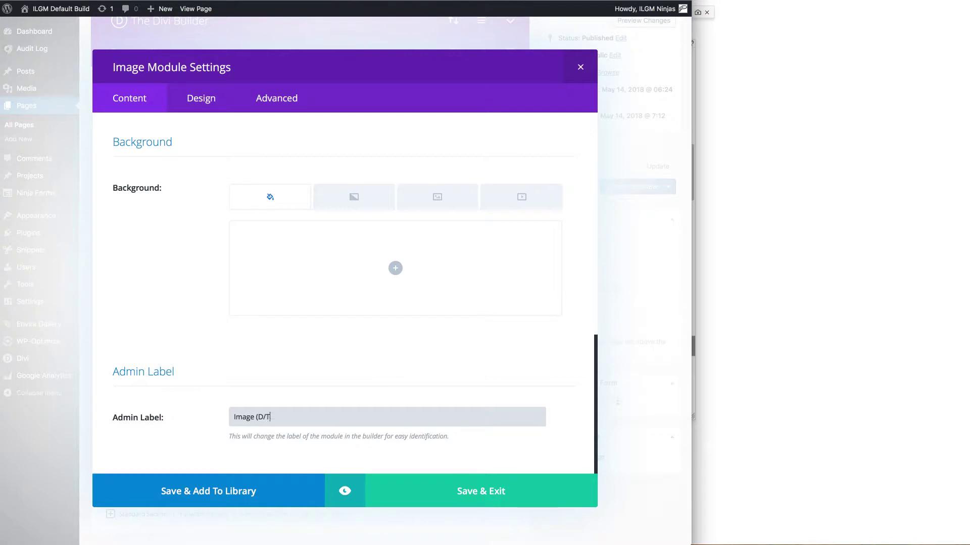
{"action": "scroll", "coordinate": [423, 383], "scroll_direction": "up", "scroll_amount": 1}
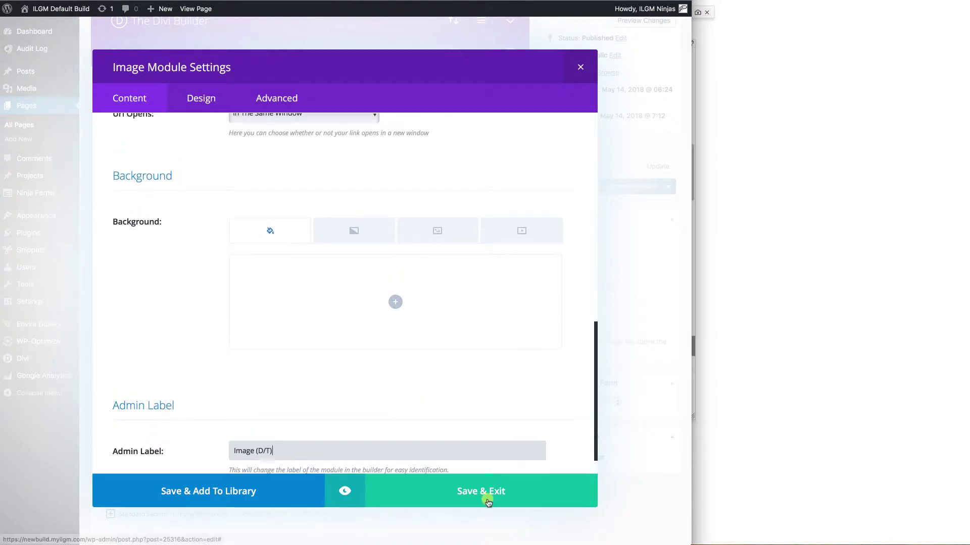
{"action": "left_click", "coordinate": [483, 492]}
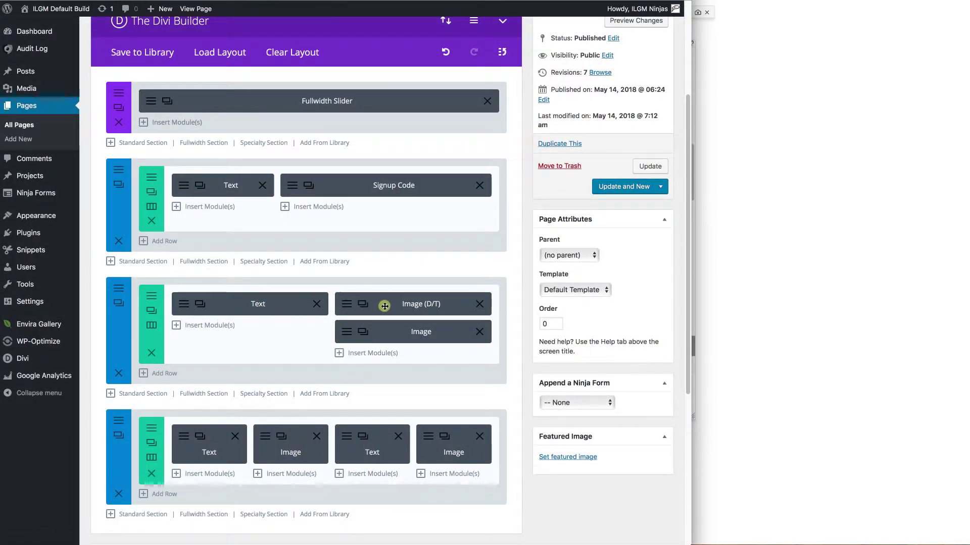
Delete the duplicate Image module and update the page
{"action": "left_click", "coordinate": [648, 168]}
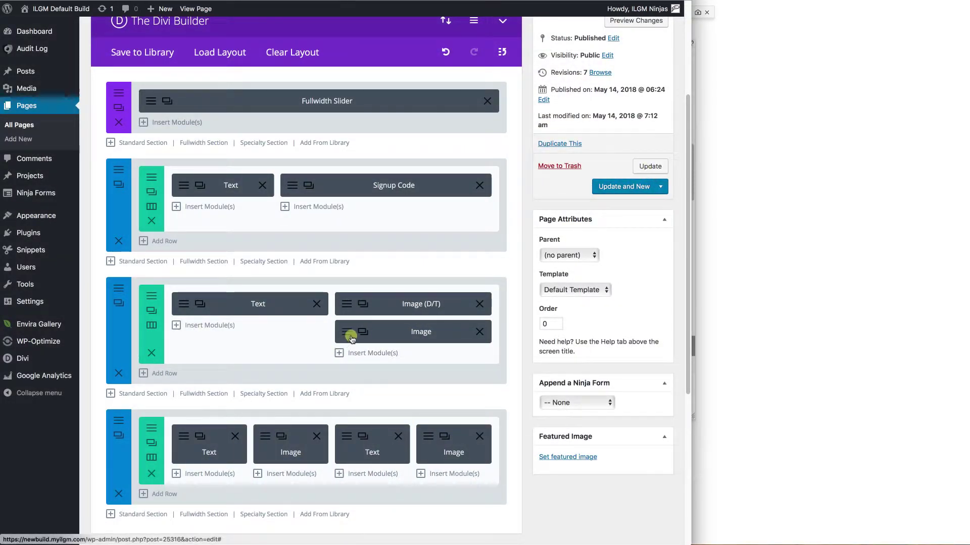
{"action": "left_click", "coordinate": [480, 332]}
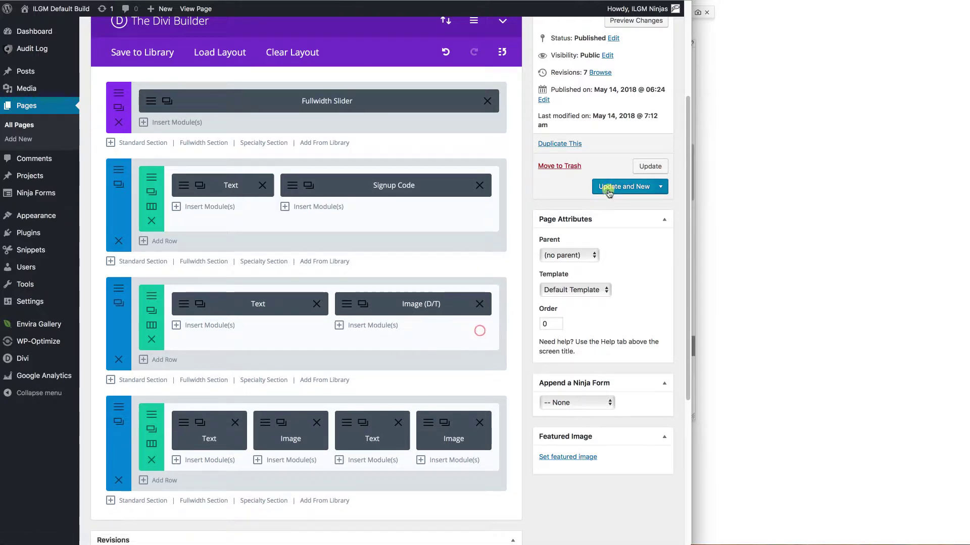
{"action": "left_click", "coordinate": [646, 166]}
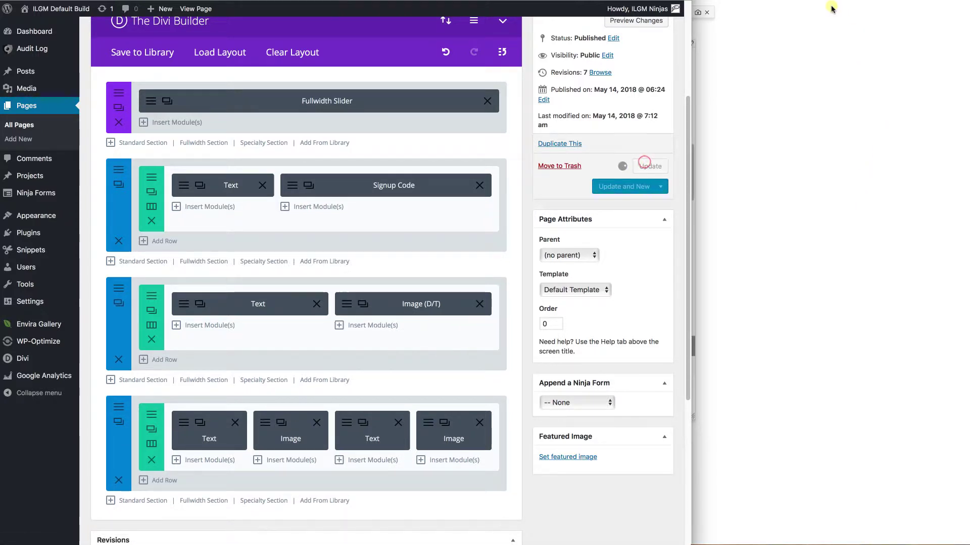
Reload the iPhone 6 Plus preview and confirm the hard-drive image no longer appears
{"action": "key", "text": "super+Tab"}
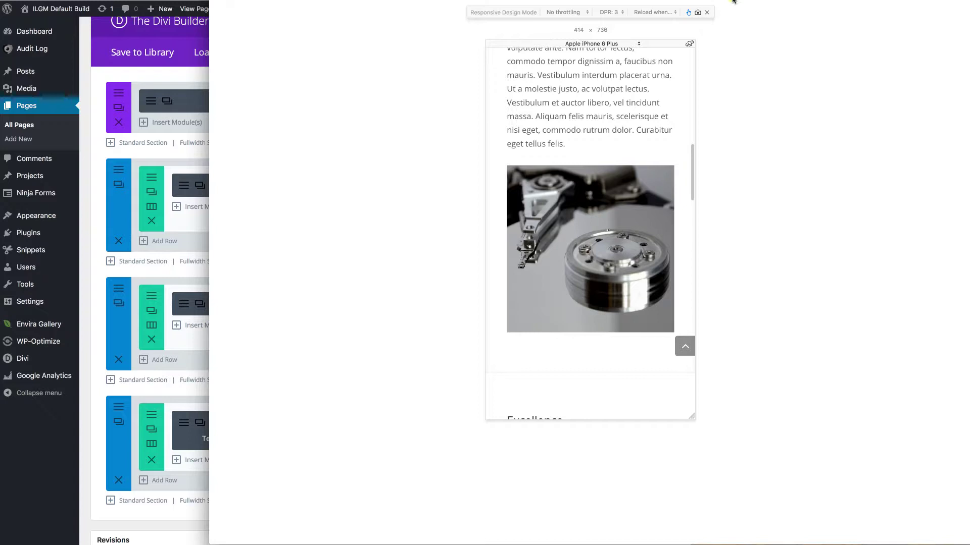
{"action": "key", "text": "super+r"}
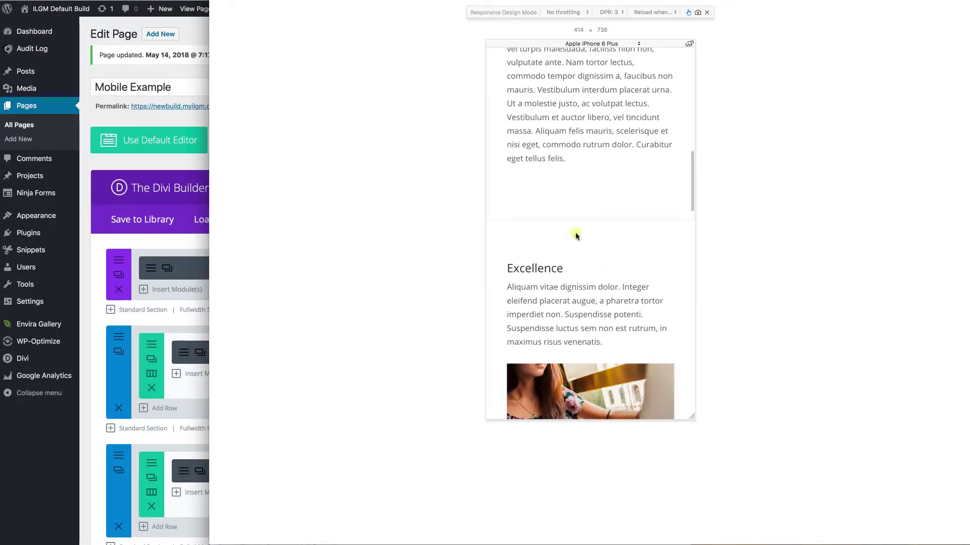
{"action": "scroll", "coordinate": [564, 174], "scroll_direction": "up", "scroll_amount": 5}
{"action": "scroll", "coordinate": [565, 171], "scroll_direction": "down", "scroll_amount": 8}
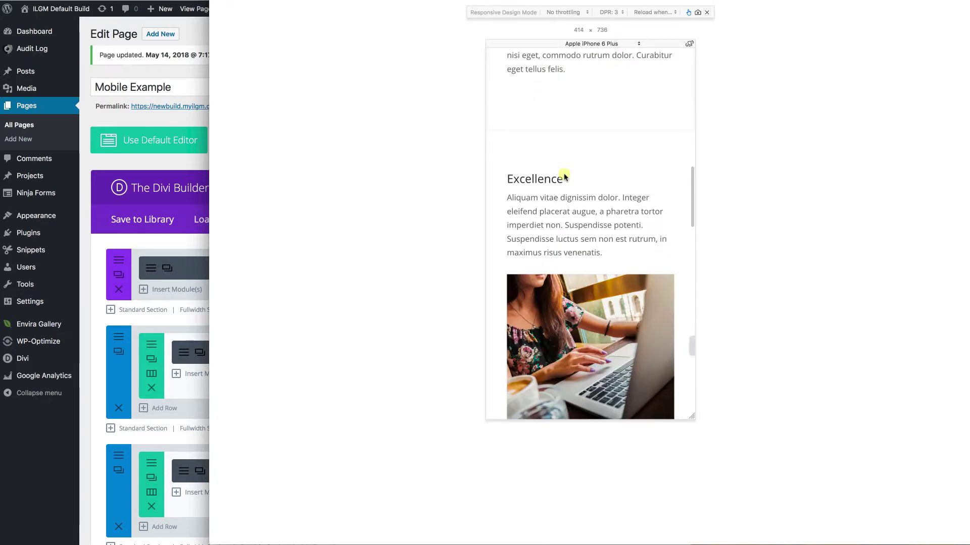
Duplicate the Image (D/T) module and rename the copy's admin label to 'Image (P)'
{"action": "left_click", "coordinate": [115, 275]}
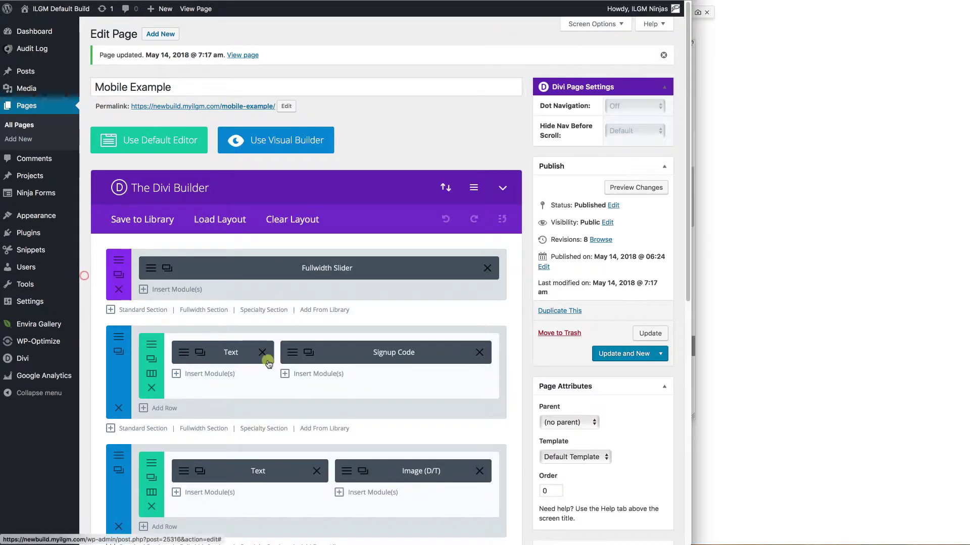
{"action": "scroll", "coordinate": [364, 457], "scroll_direction": "down", "scroll_amount": 1}
{"action": "scroll", "coordinate": [365, 458], "scroll_direction": "down", "scroll_amount": 4}
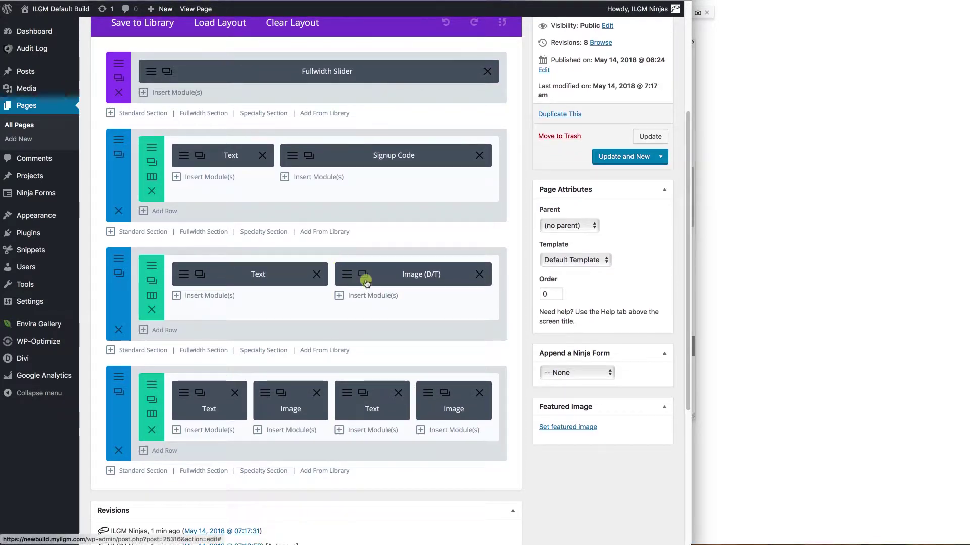
{"action": "left_click", "coordinate": [363, 275]}
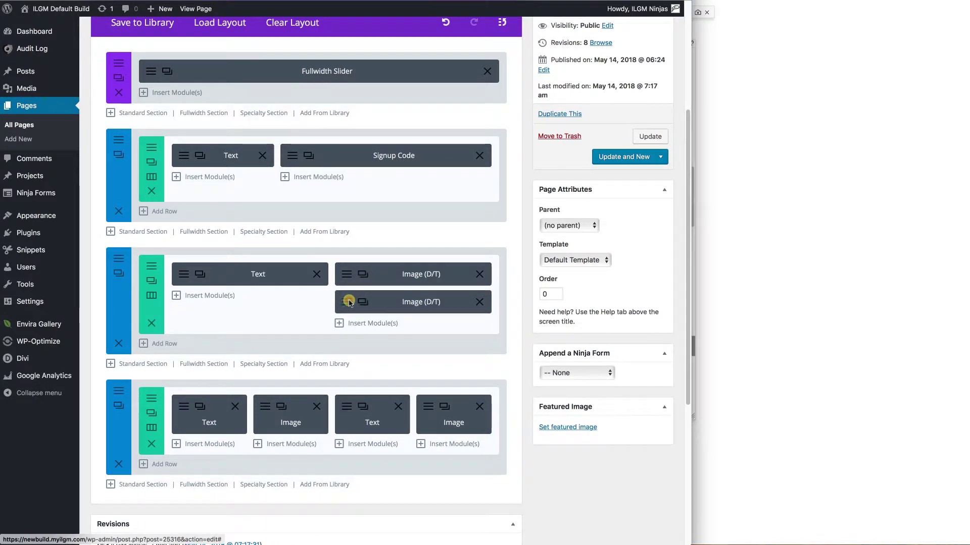
{"action": "left_click", "coordinate": [363, 302]}
{"action": "scroll", "coordinate": [534, 318], "scroll_direction": "down", "scroll_amount": 10}
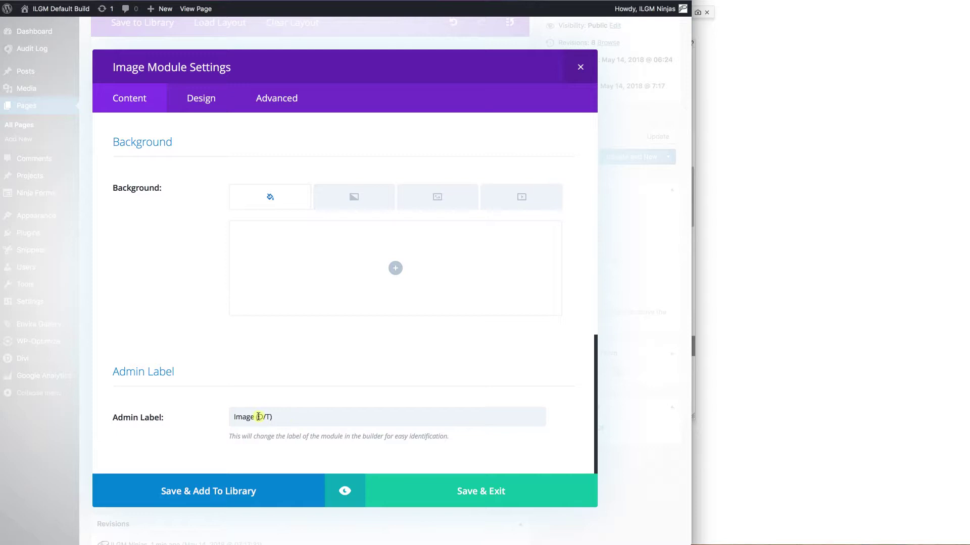
{"action": "left_click", "coordinate": [258, 417]}
{"action": "key", "text": "Delete"}
{"action": "key", "text": "Delete"}
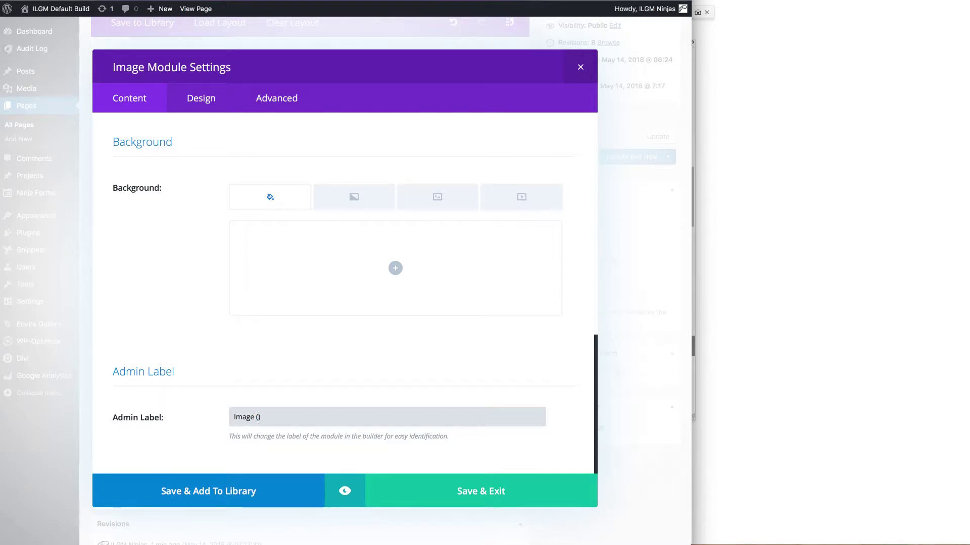
Set the Image (P) module to show on phones only, disabled on tablet and desktop
{"action": "left_click", "coordinate": [284, 98]}
{"action": "scroll", "coordinate": [556, 305], "scroll_direction": "down", "scroll_amount": 10}
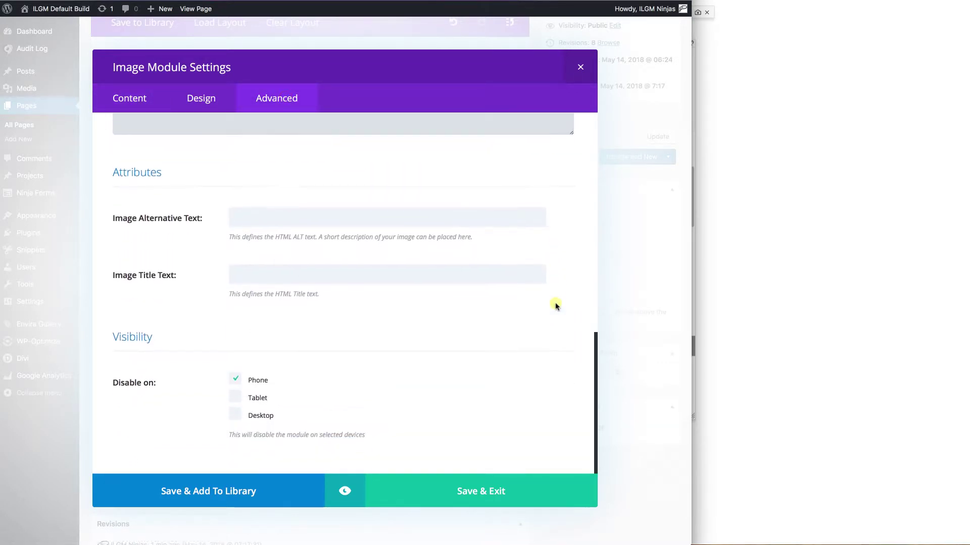
{"action": "left_click", "coordinate": [235, 382]}
{"action": "left_click", "coordinate": [234, 382]}
{"action": "left_click", "coordinate": [235, 399]}
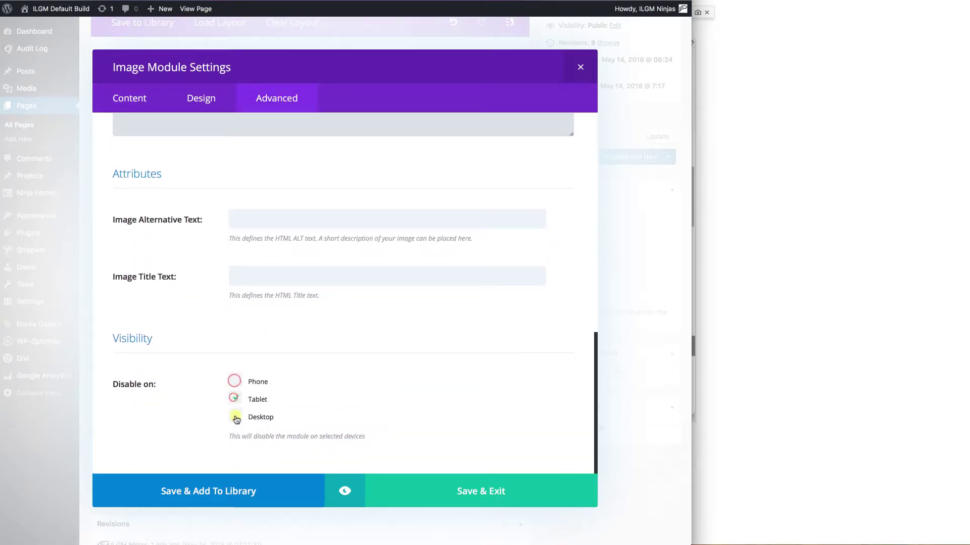
{"action": "left_click", "coordinate": [235, 416]}
{"action": "left_click", "coordinate": [126, 99]}
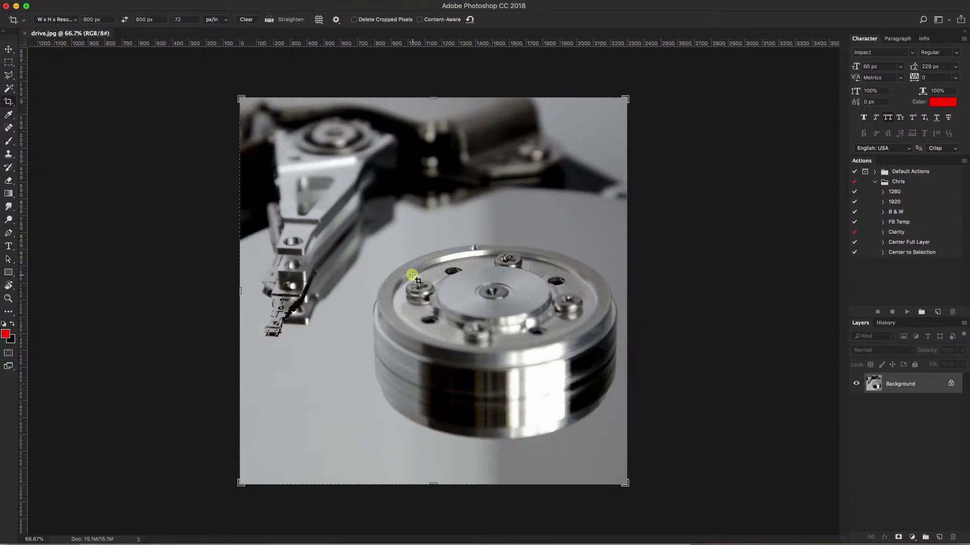
Export the cropped photo at 400 px width via Save for Web as drive400.jpg
{"action": "key", "text": "super+alt+shift+s"}
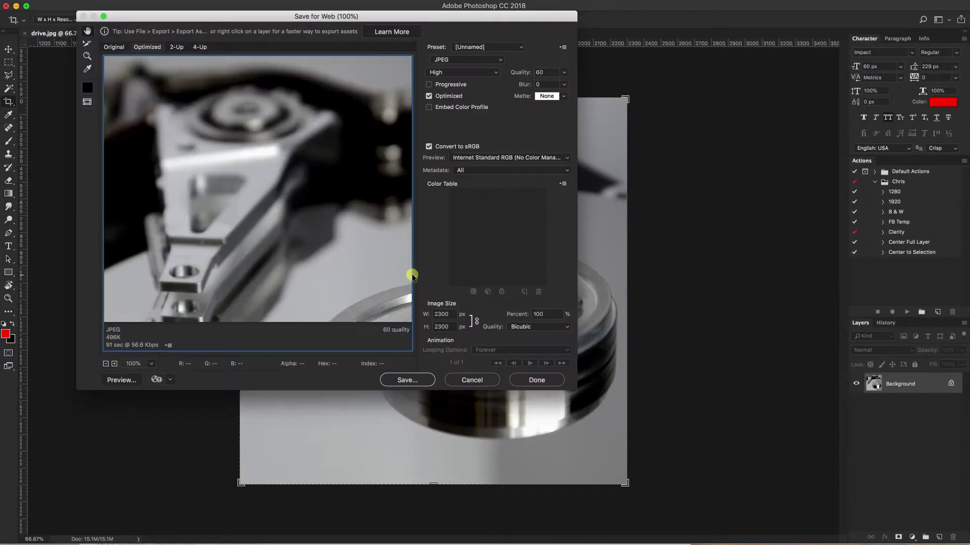
{"action": "double_click", "coordinate": [451, 313]}
{"action": "type", "text": "4"}
{"action": "left_click", "coordinate": [407, 380]}
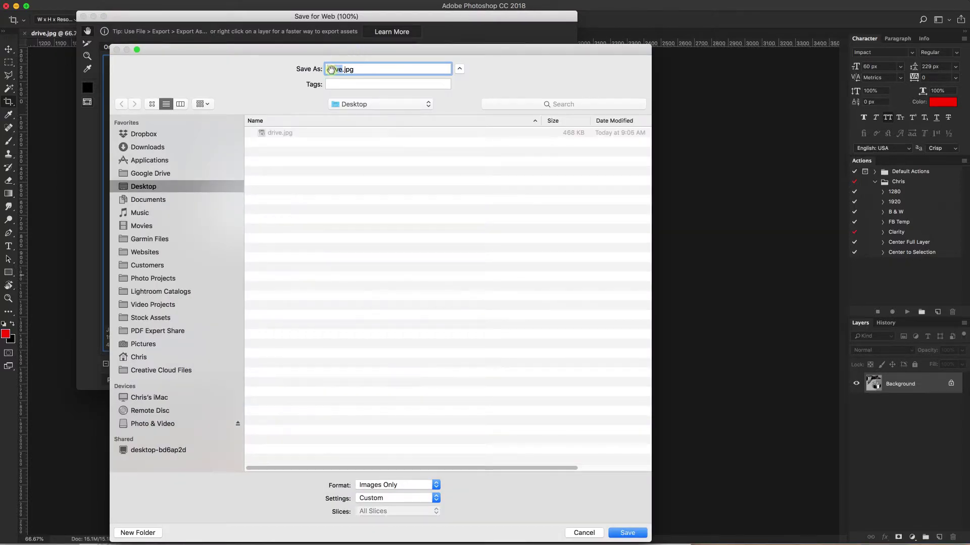
{"action": "double_click", "coordinate": [341, 71]}
{"action": "key", "text": "Left"}
{"action": "key", "text": "Return"}
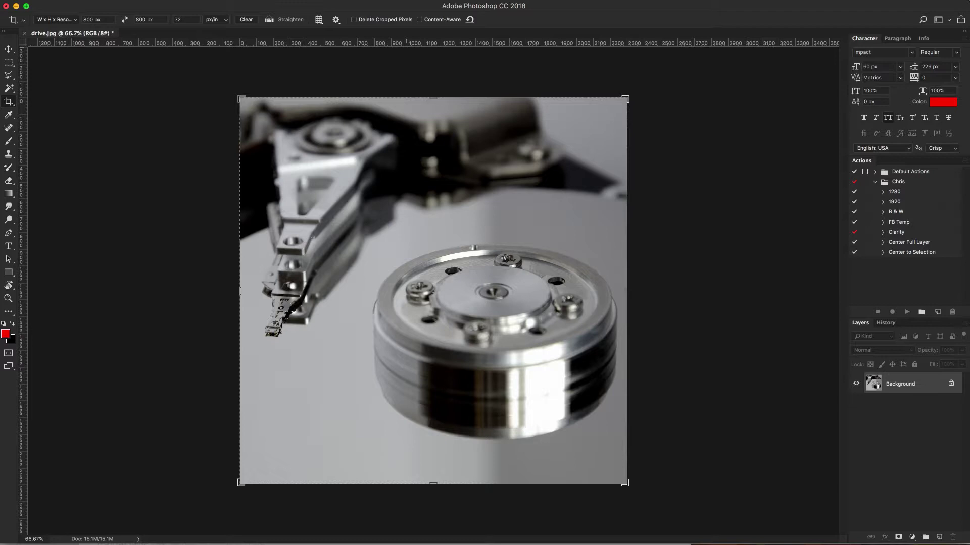
Upload drive400.jpg as the phone-only module's image, save the module and update the page
{"action": "left_click", "coordinate": [16, 7]}
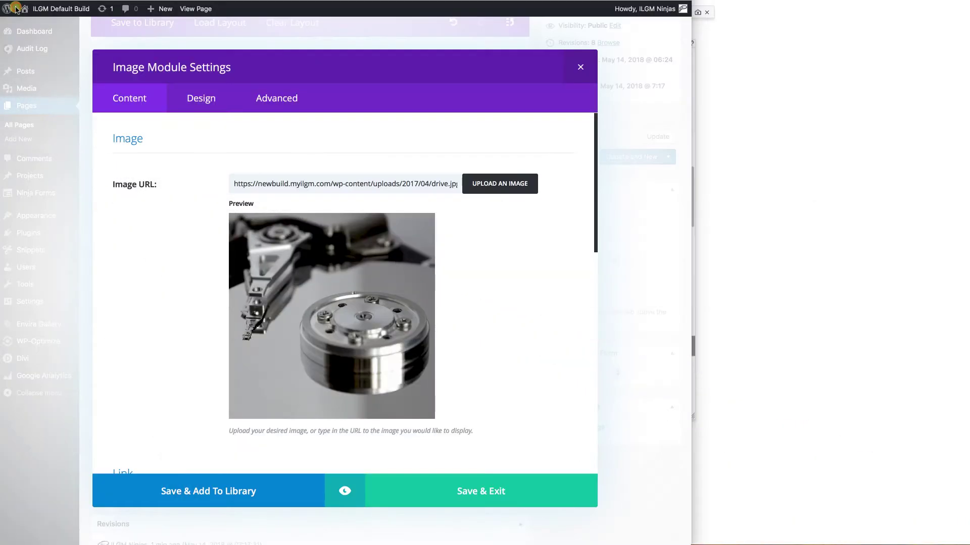
{"action": "left_click", "coordinate": [513, 182]}
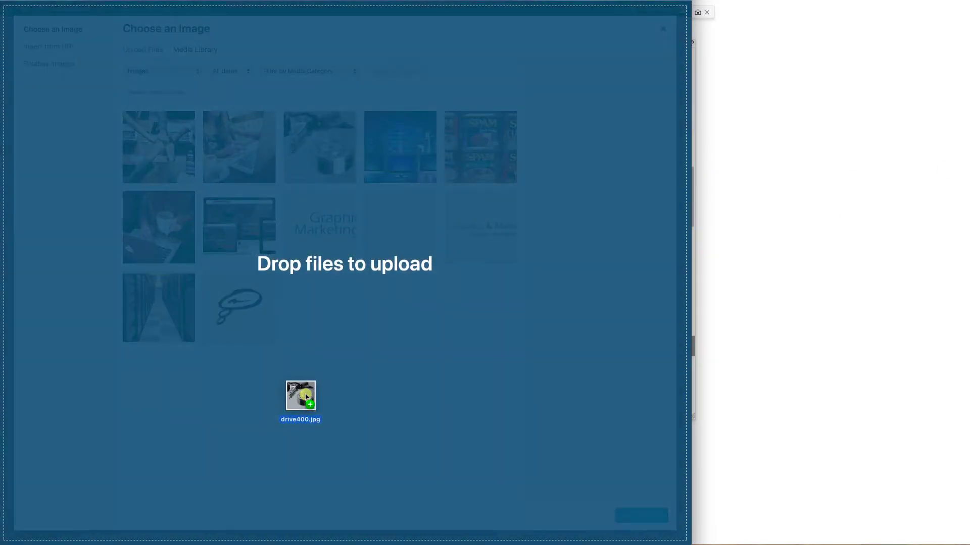
{"action": "left_click_drag", "start_coordinate": [301, 400], "coordinate": [397, 354]}
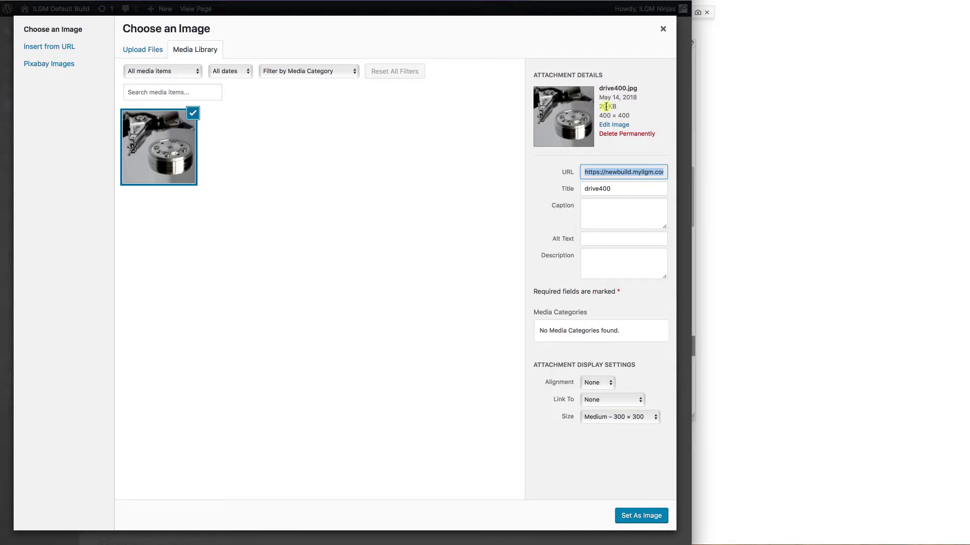
{"action": "left_click", "coordinate": [645, 515]}
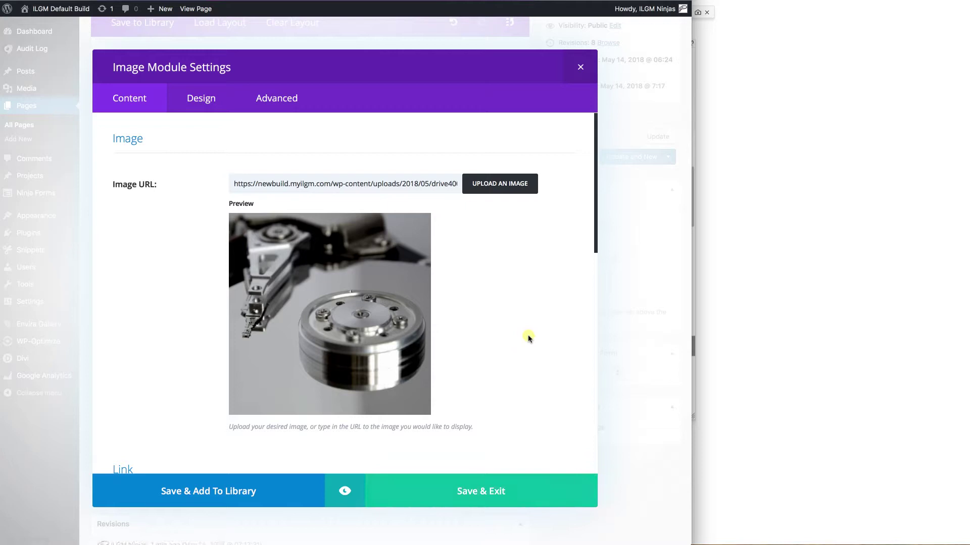
{"action": "left_click", "coordinate": [491, 489]}
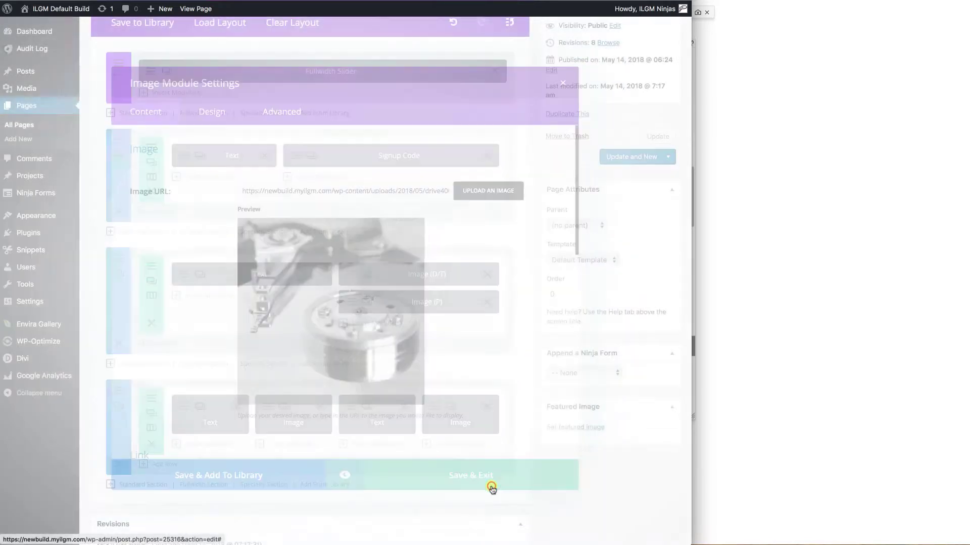
{"action": "left_click", "coordinate": [650, 136]}
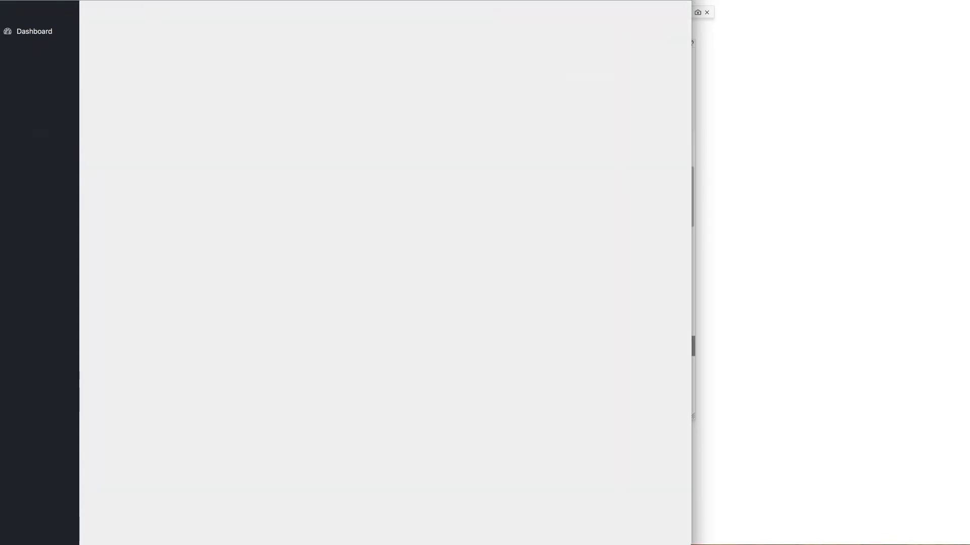
{"action": "key", "text": "super+grave"}
Reload the iPhone preview, confirm via View Image Info it serves the 400 × 400 image, and scroll through it
{"action": "left_click", "coordinate": [709, 5]}
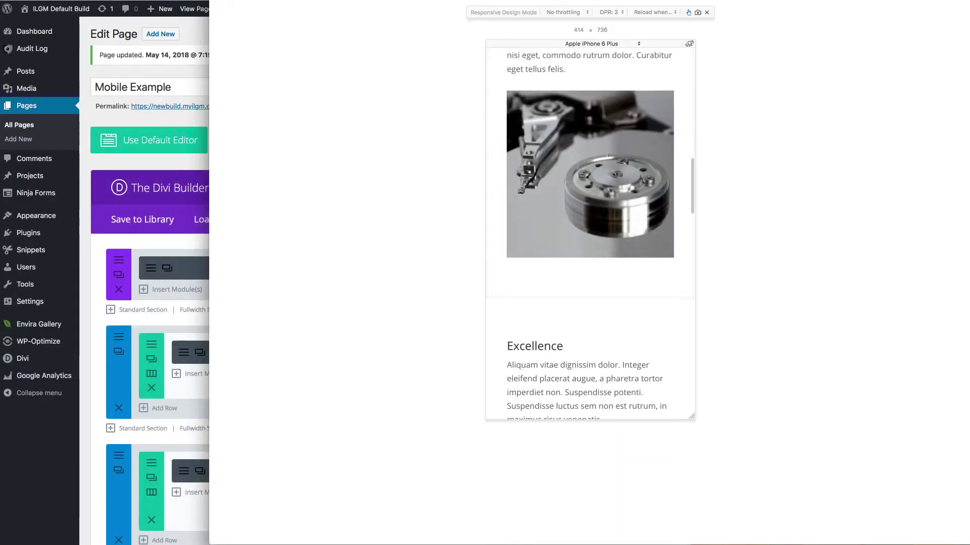
{"action": "right_click", "coordinate": [580, 145]}
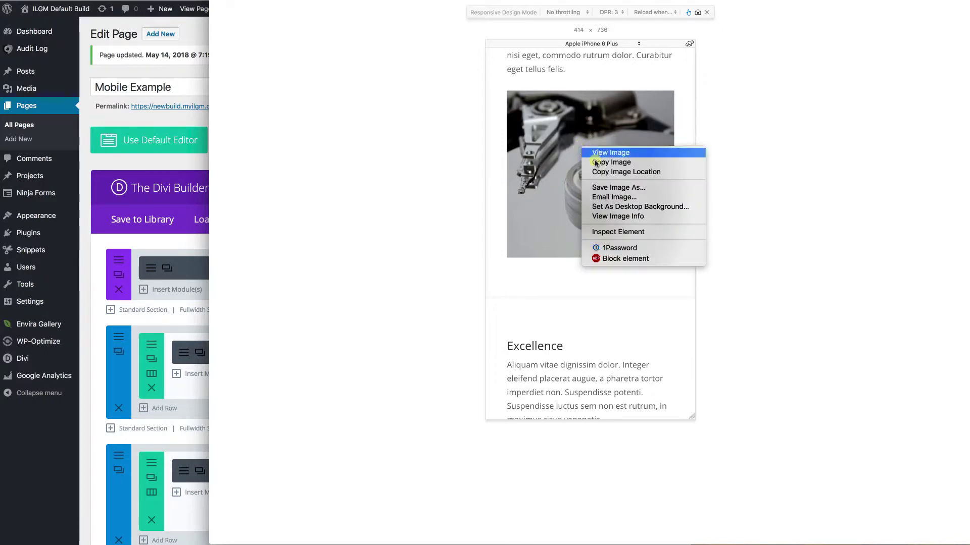
{"action": "left_click", "coordinate": [622, 217]}
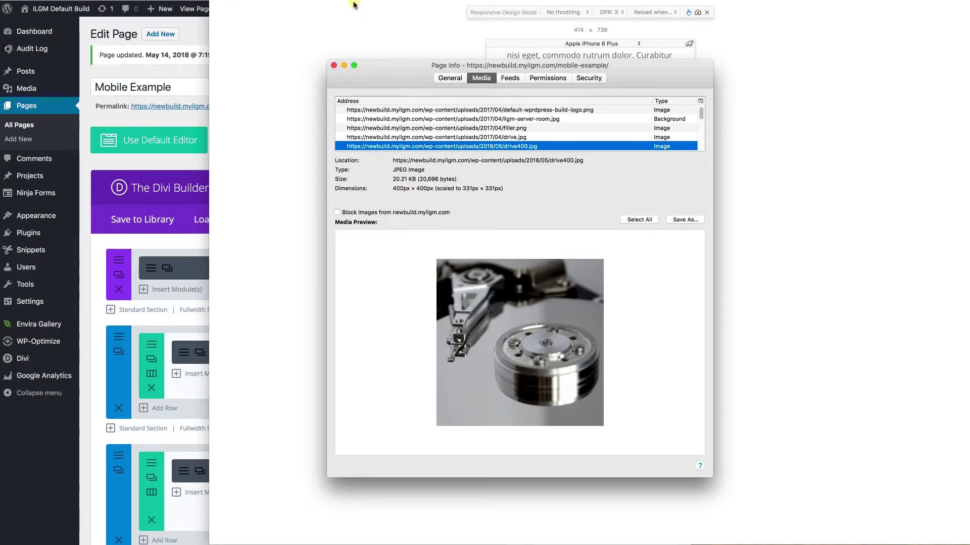
{"action": "left_click", "coordinate": [334, 65]}
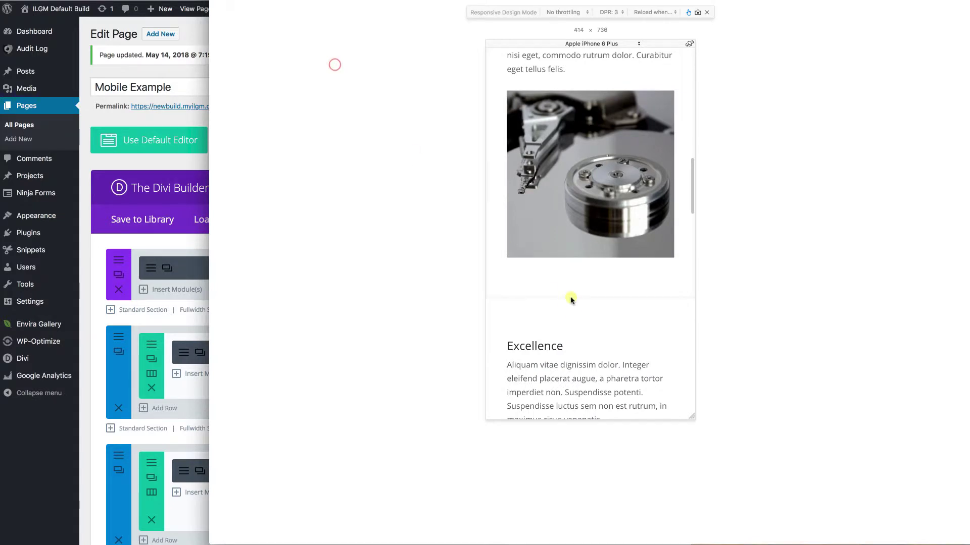
{"action": "scroll", "coordinate": [569, 299], "scroll_direction": "down", "scroll_amount": 5}
{"action": "scroll", "coordinate": [571, 299], "scroll_direction": "down", "scroll_amount": 10}
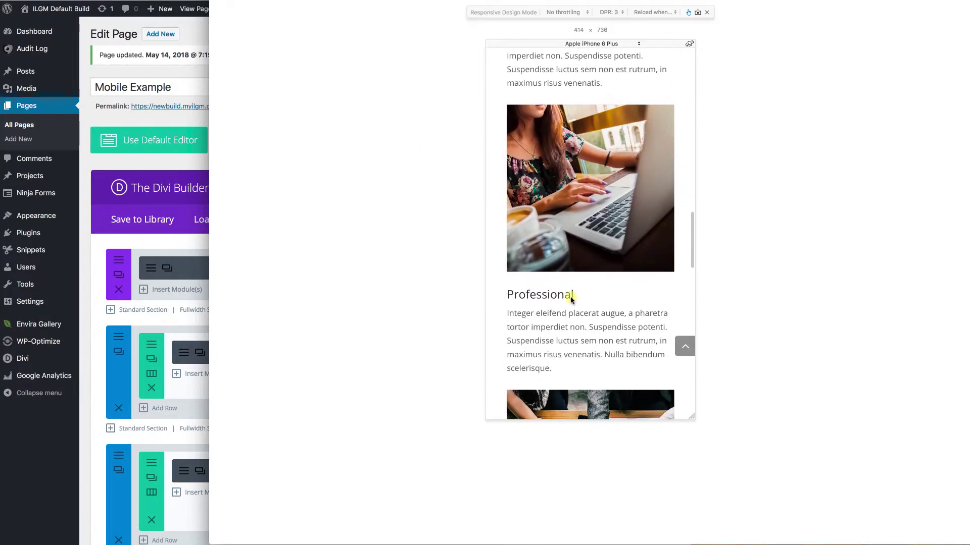
{"action": "scroll", "coordinate": [571, 299], "scroll_direction": "up", "scroll_amount": 10}
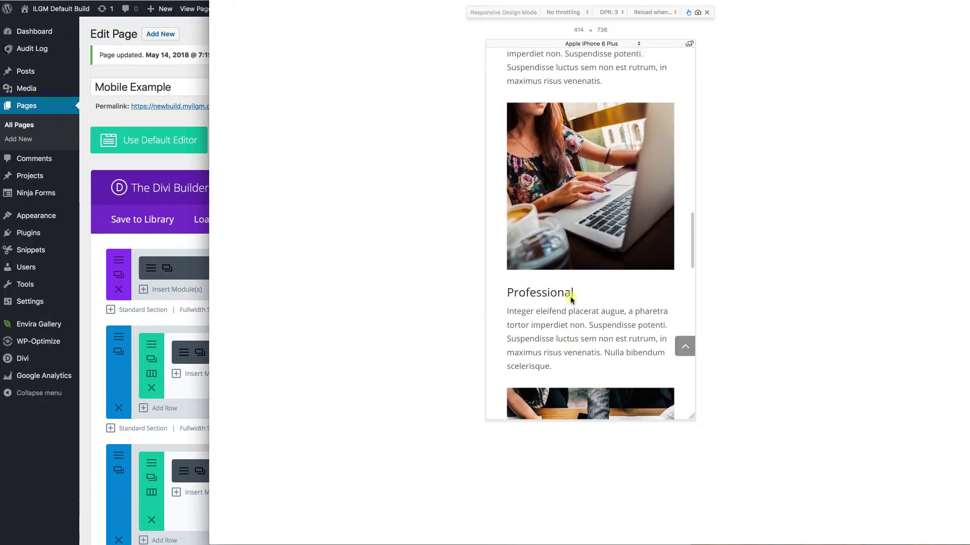
{"action": "scroll", "coordinate": [571, 299], "scroll_direction": "down", "scroll_amount": 5}
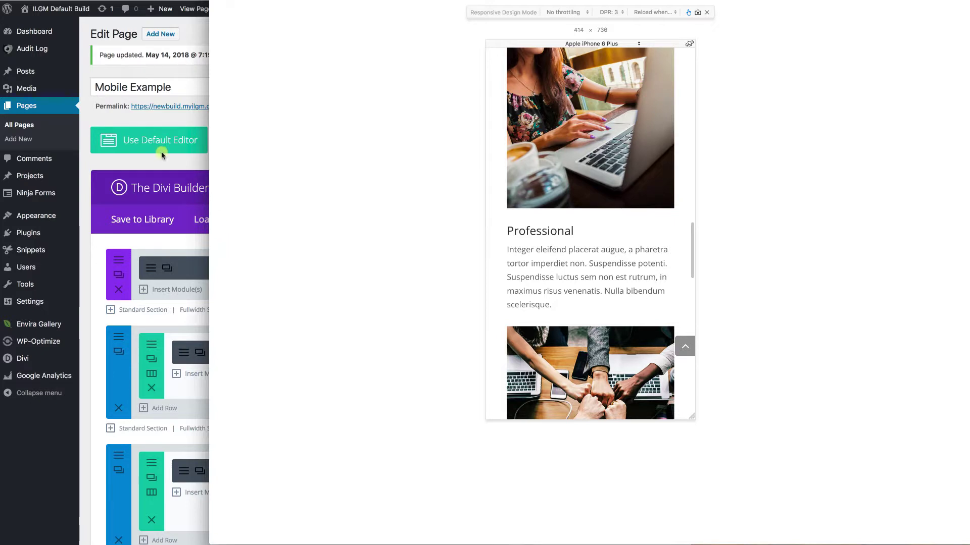
{"action": "scroll", "coordinate": [392, 255], "scroll_direction": "down", "scroll_amount": 10}
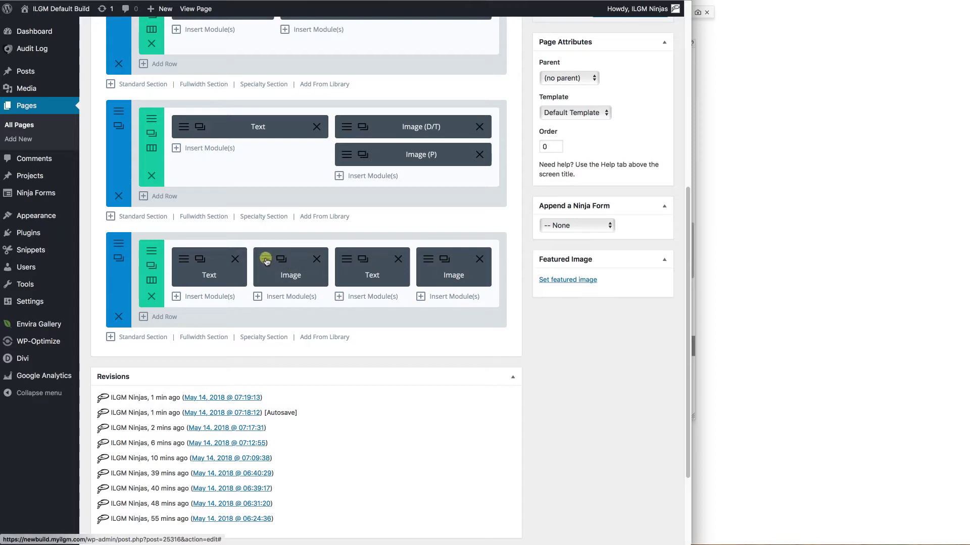
Disable the last row's image module on phones and adjust the team photo module's visibility settings
{"action": "right_click", "coordinate": [266, 261]}
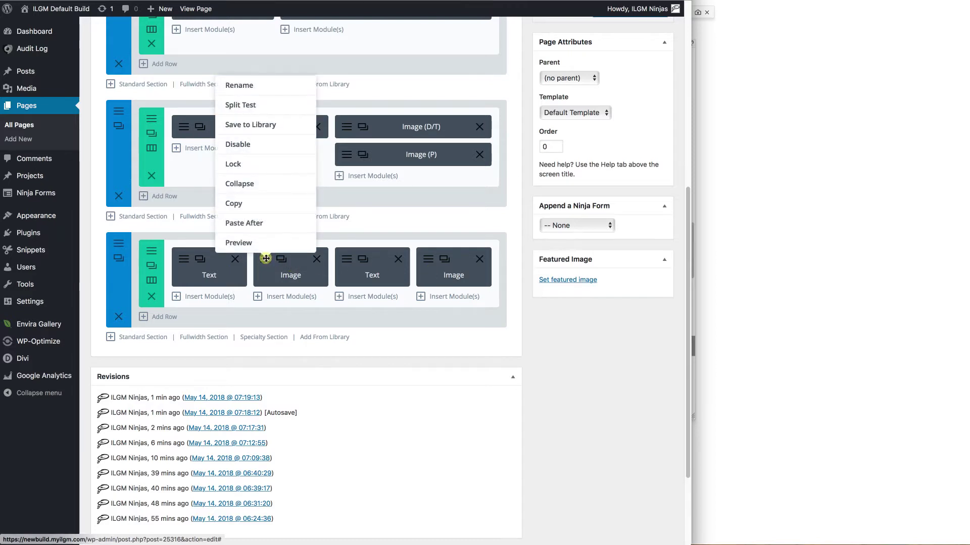
{"action": "left_click", "coordinate": [239, 144]}
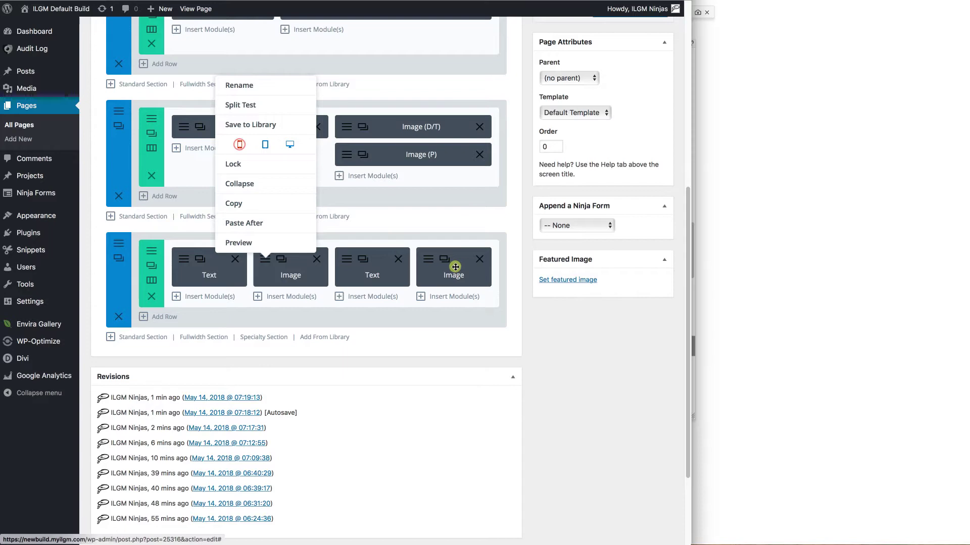
{"action": "left_click", "coordinate": [428, 260]}
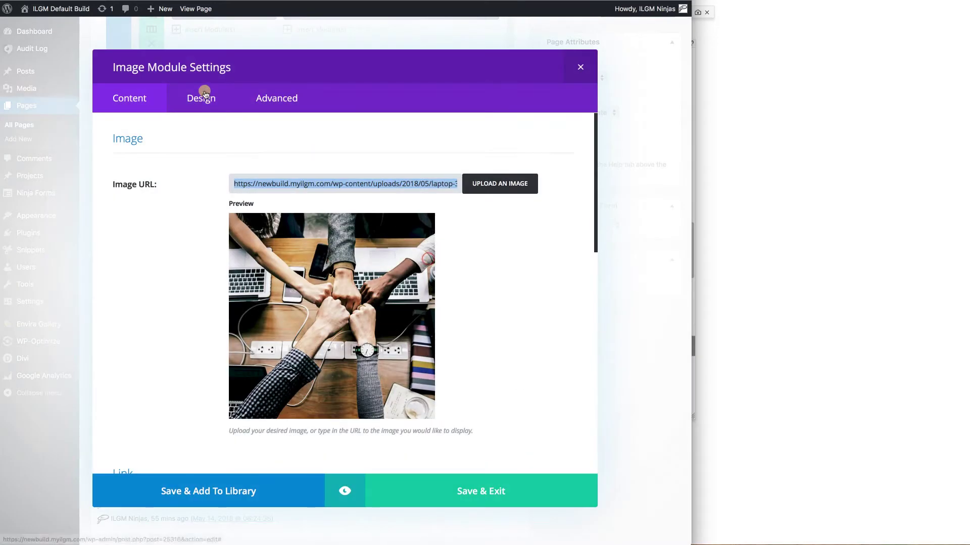
{"action": "left_click", "coordinate": [285, 101]}
{"action": "scroll", "coordinate": [534, 284], "scroll_direction": "down", "scroll_amount": 10}
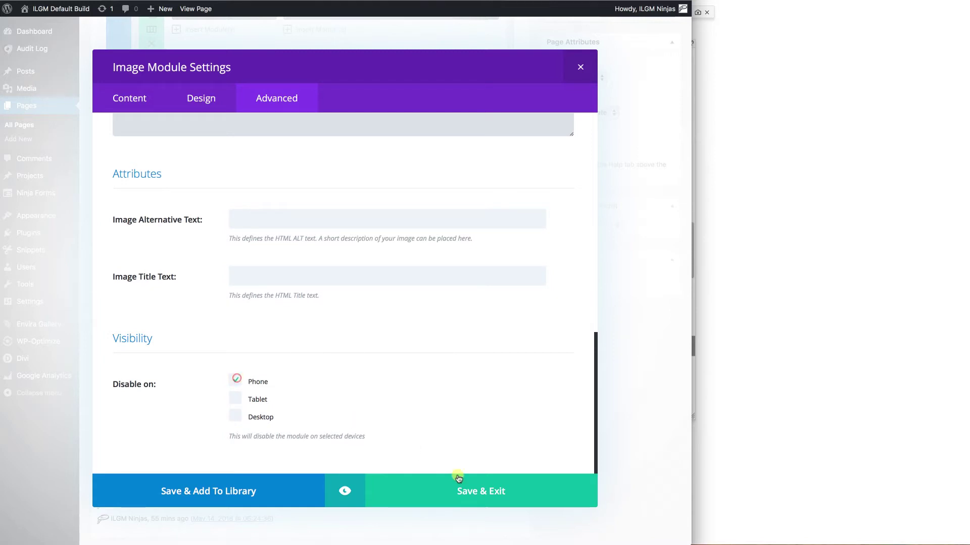
{"action": "left_click", "coordinate": [488, 491]}
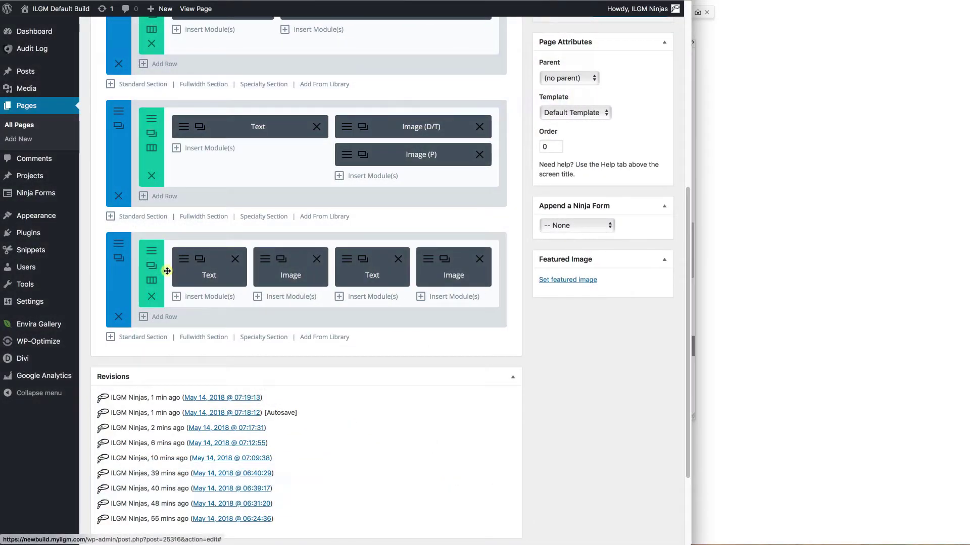
{"action": "scroll", "coordinate": [581, 404], "scroll_direction": "up", "scroll_amount": 7}
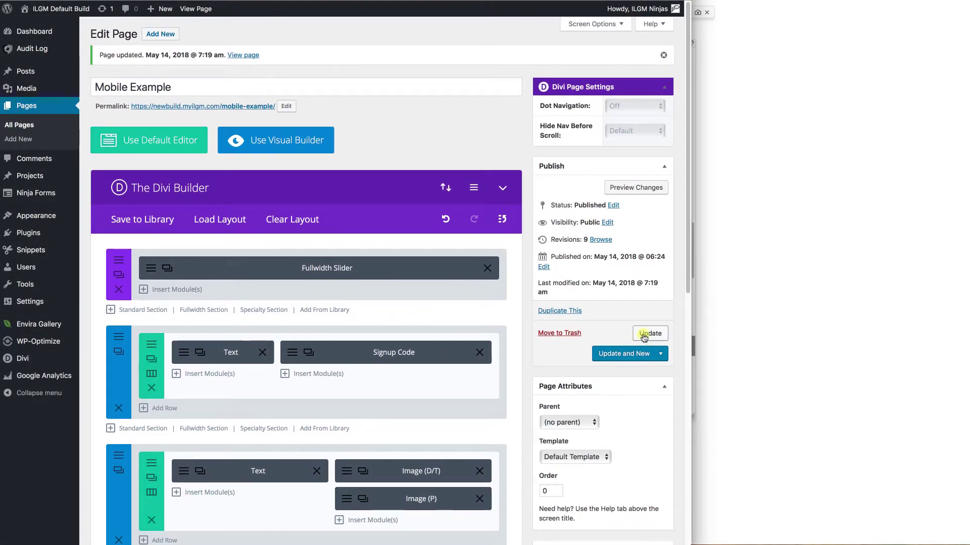
Update the page and scroll through the iPhone 6 Plus preview to check the Excellence and Professional sections
{"action": "left_click", "coordinate": [646, 334]}
{"action": "left_click", "coordinate": [831, 163]}
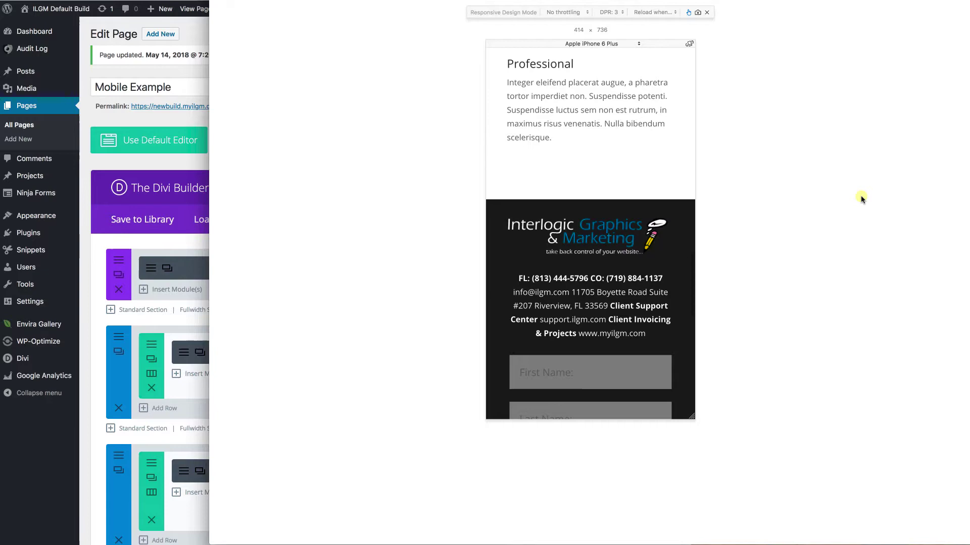
{"action": "scroll", "coordinate": [658, 125], "scroll_direction": "up", "scroll_amount": 20}
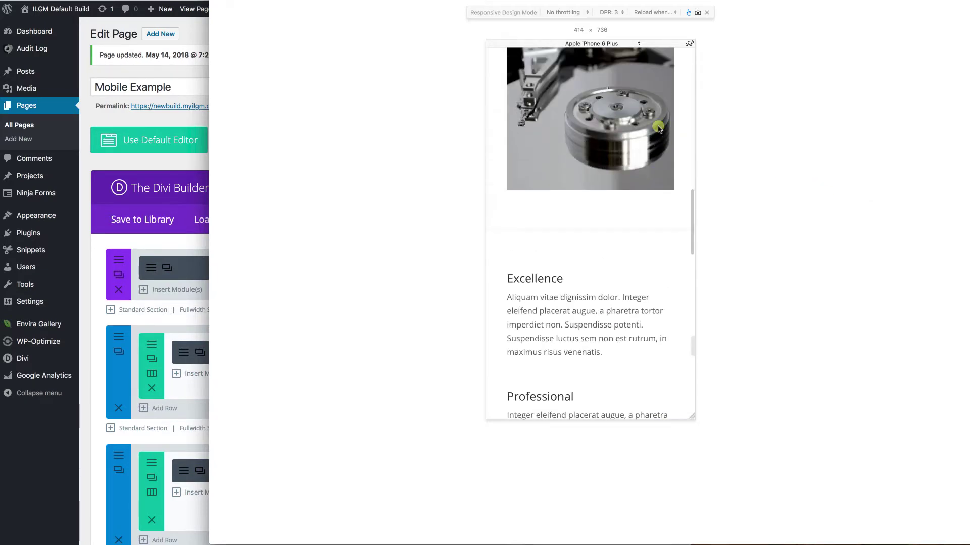
{"action": "scroll", "coordinate": [658, 126], "scroll_direction": "down", "scroll_amount": 20}
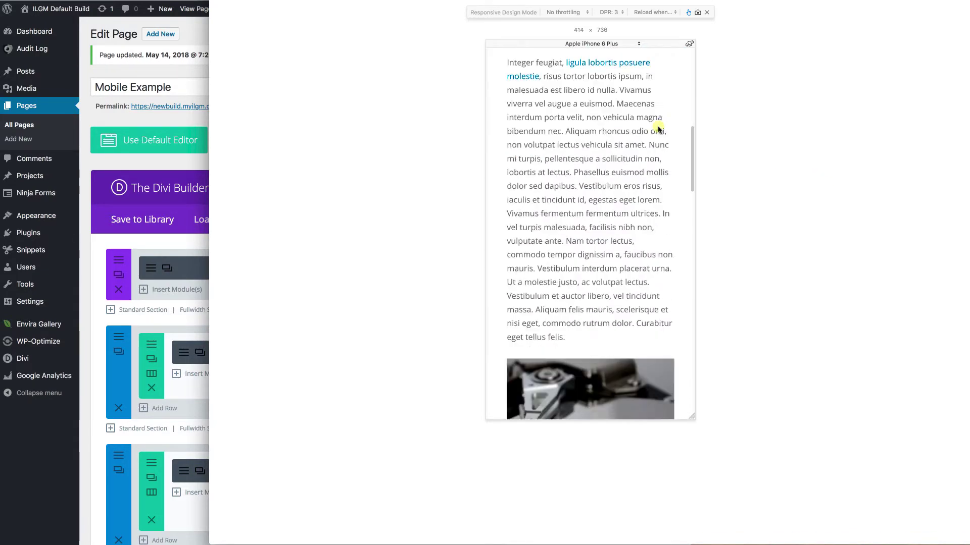
{"action": "scroll", "coordinate": [658, 127], "scroll_direction": "up", "scroll_amount": 20}
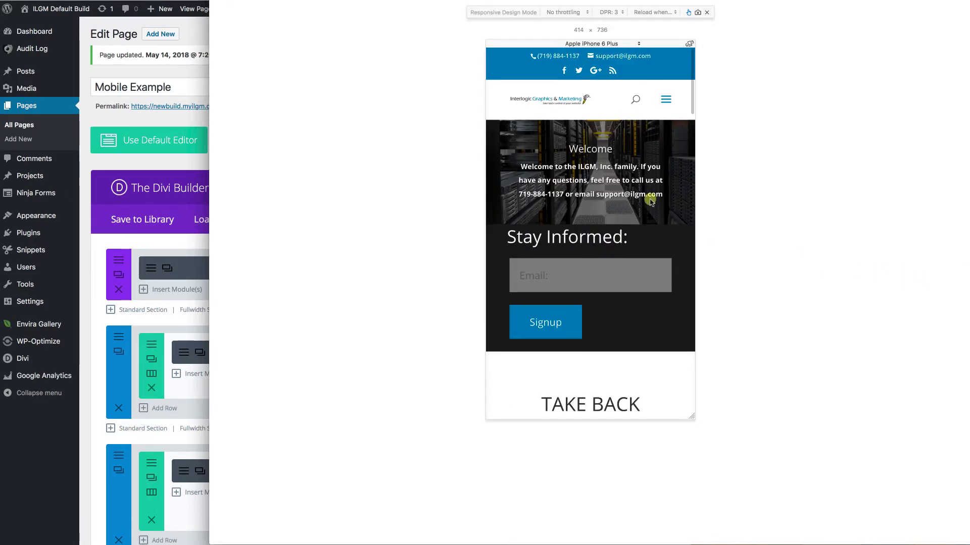
{"action": "scroll", "coordinate": [651, 201], "scroll_direction": "down", "scroll_amount": 15}
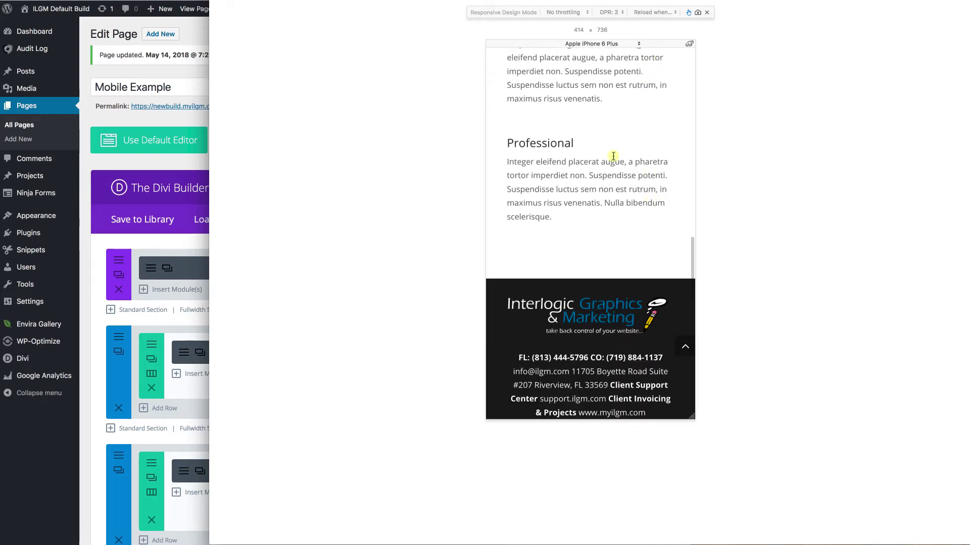
{"action": "scroll", "coordinate": [625, 160], "scroll_direction": "up", "scroll_amount": 5}
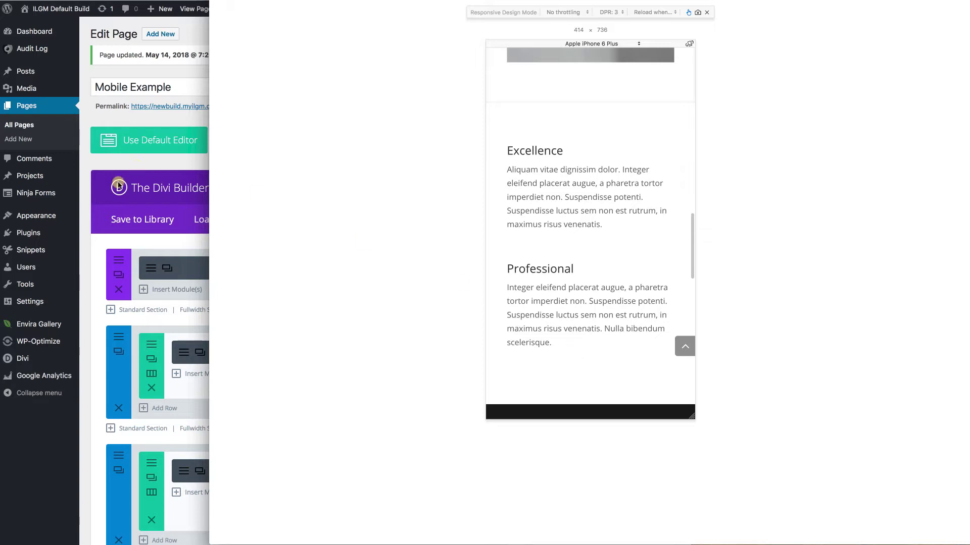
Close the phone preview and re-enable both images in the last row on phones
{"action": "key", "text": "super+alt+m"}
{"action": "scroll", "coordinate": [405, 182], "scroll_direction": "down", "scroll_amount": 5}
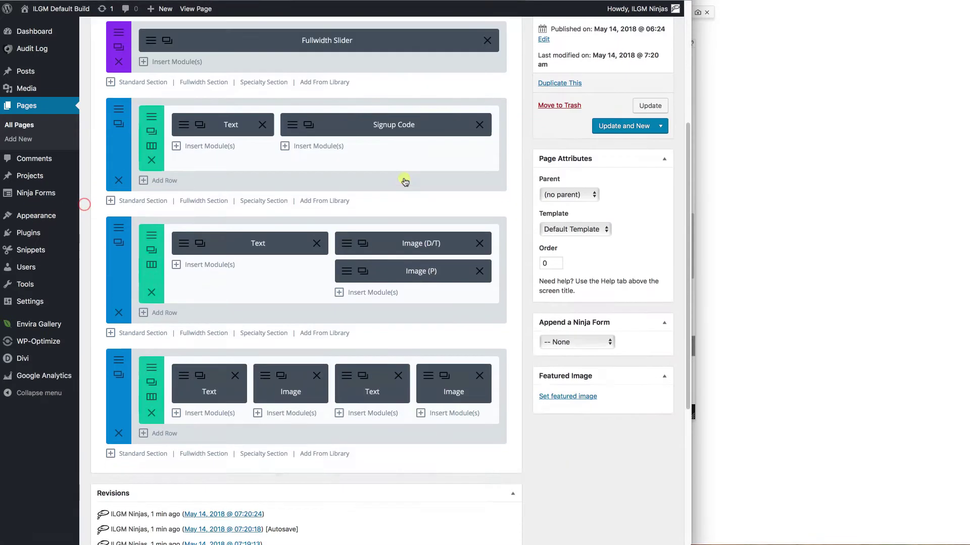
{"action": "scroll", "coordinate": [405, 182], "scroll_direction": "down", "scroll_amount": 2}
{"action": "right_click", "coordinate": [266, 288]}
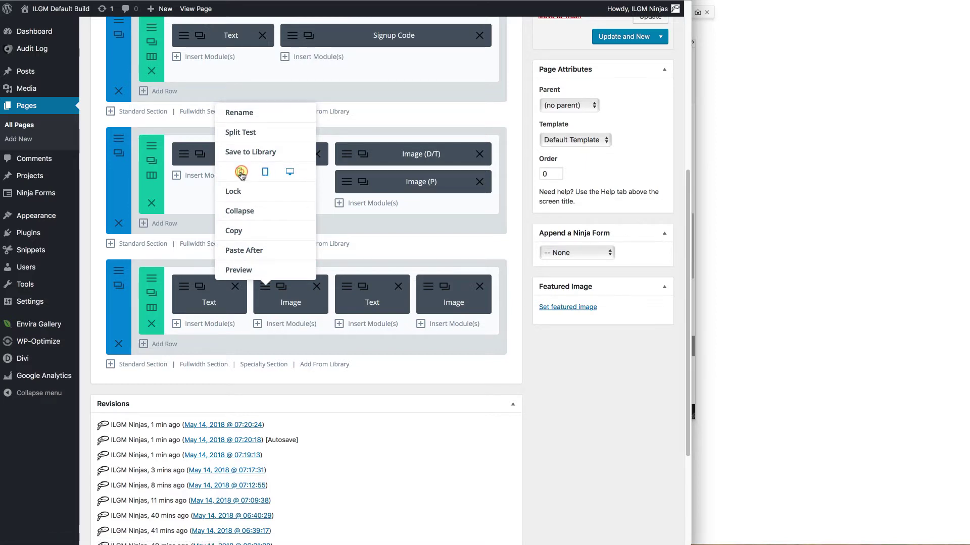
{"action": "left_click", "coordinate": [240, 172]}
{"action": "right_click", "coordinate": [426, 285]}
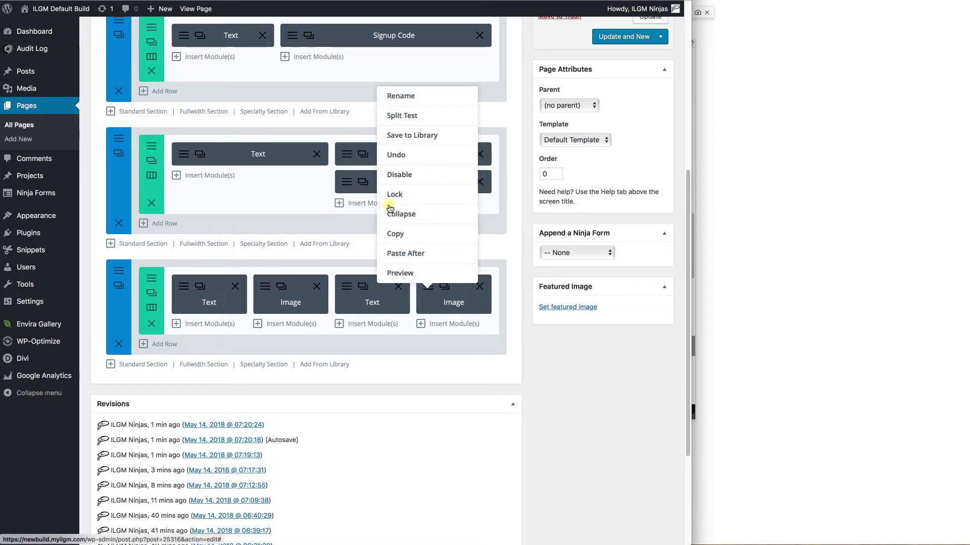
{"action": "left_click", "coordinate": [402, 176]}
Update the page, check the result, and return to the page editor's final section
{"action": "scroll", "coordinate": [609, 79], "scroll_direction": "up", "scroll_amount": 5}
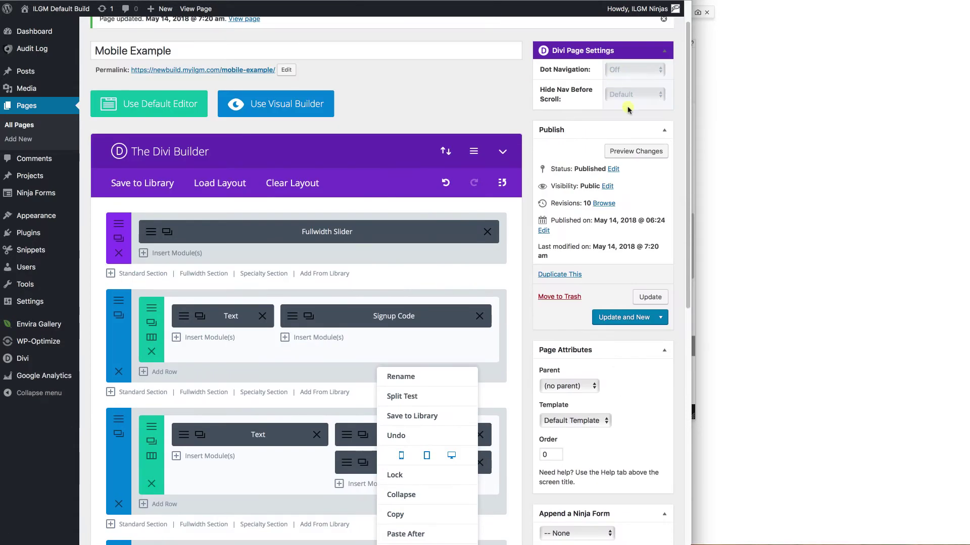
{"action": "left_click", "coordinate": [654, 298]}
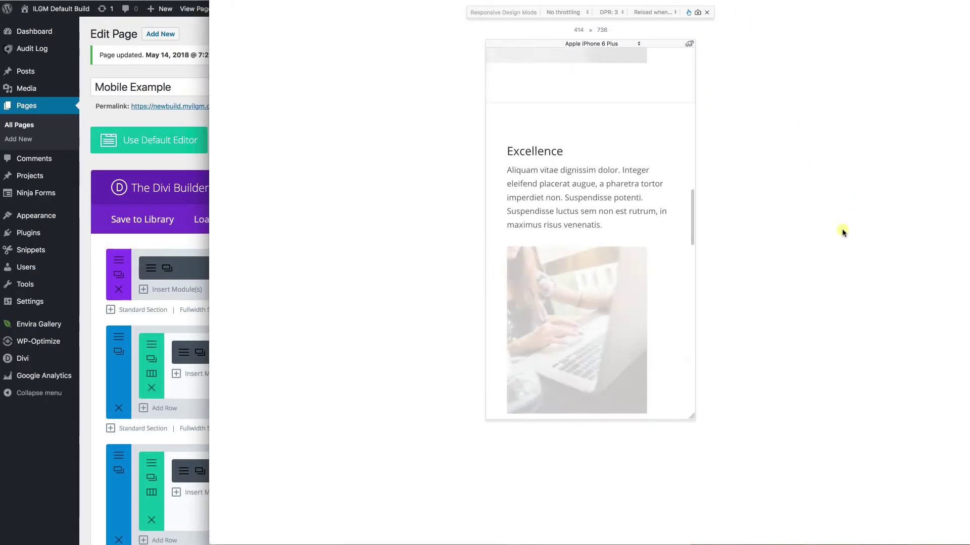
{"action": "scroll", "coordinate": [634, 281], "scroll_direction": "down", "scroll_amount": 8}
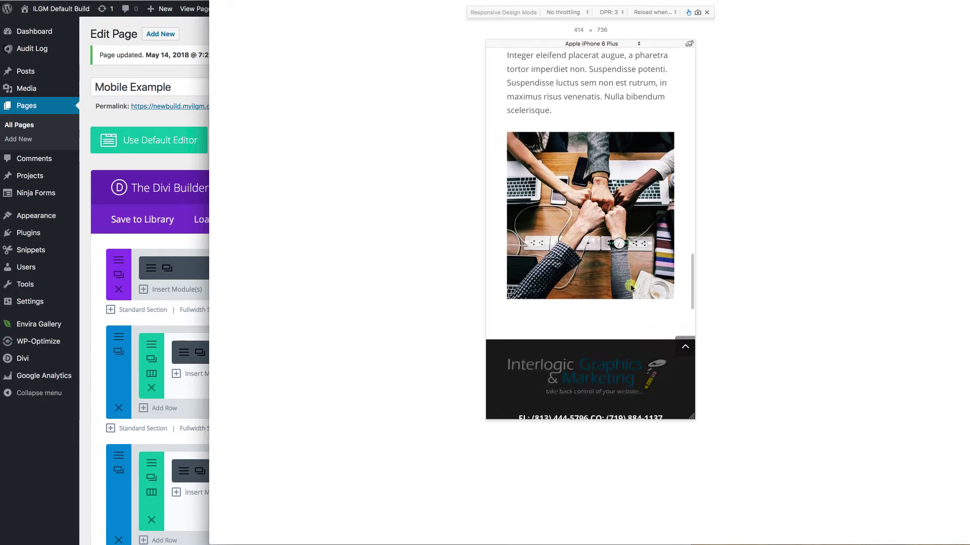
{"action": "scroll", "coordinate": [629, 283], "scroll_direction": "down", "scroll_amount": 2}
{"action": "scroll", "coordinate": [630, 283], "scroll_direction": "up", "scroll_amount": 6}
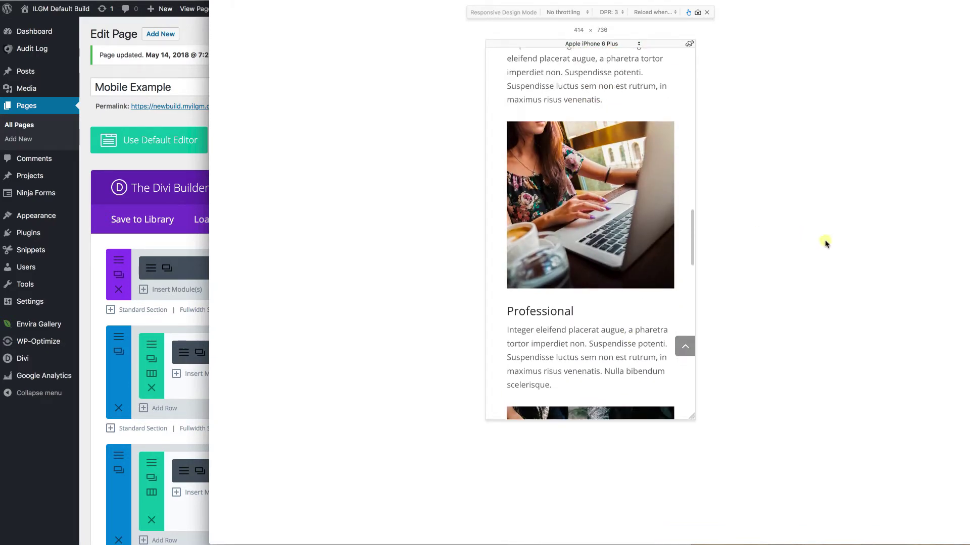
{"action": "left_click", "coordinate": [93, 302]}
{"action": "scroll", "coordinate": [92, 302], "scroll_direction": "down", "scroll_amount": 2}
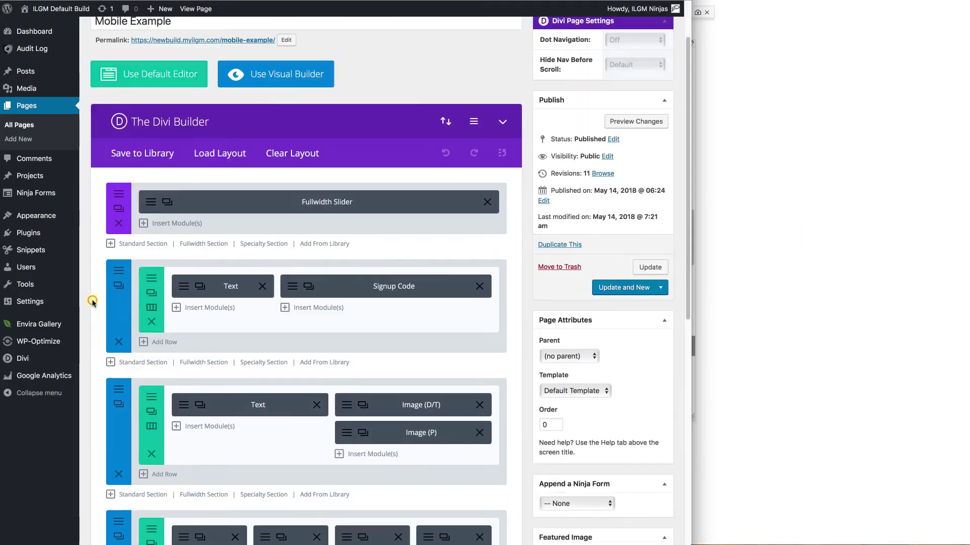
{"action": "scroll", "coordinate": [92, 302], "scroll_direction": "down", "scroll_amount": 8}
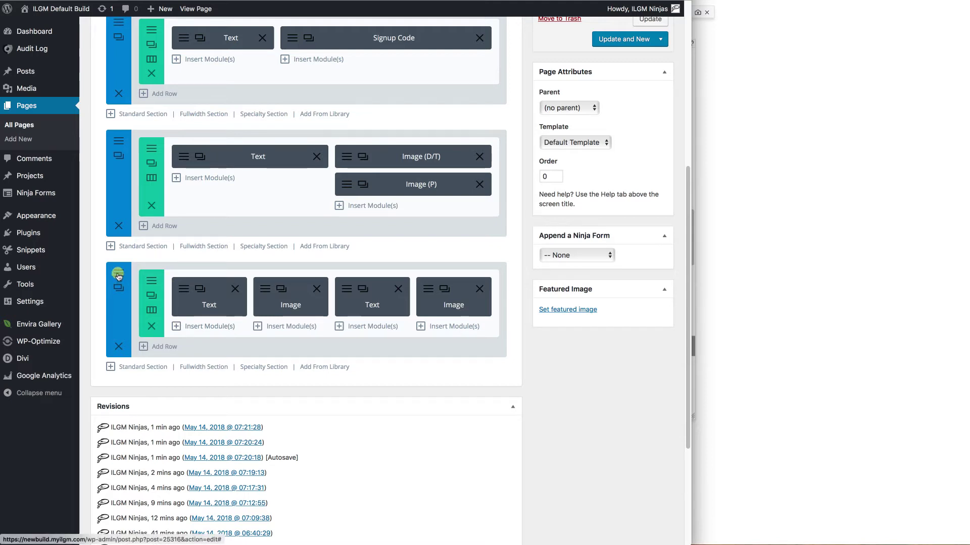
{"action": "scroll", "coordinate": [379, 281], "scroll_direction": "down", "scroll_amount": 3}
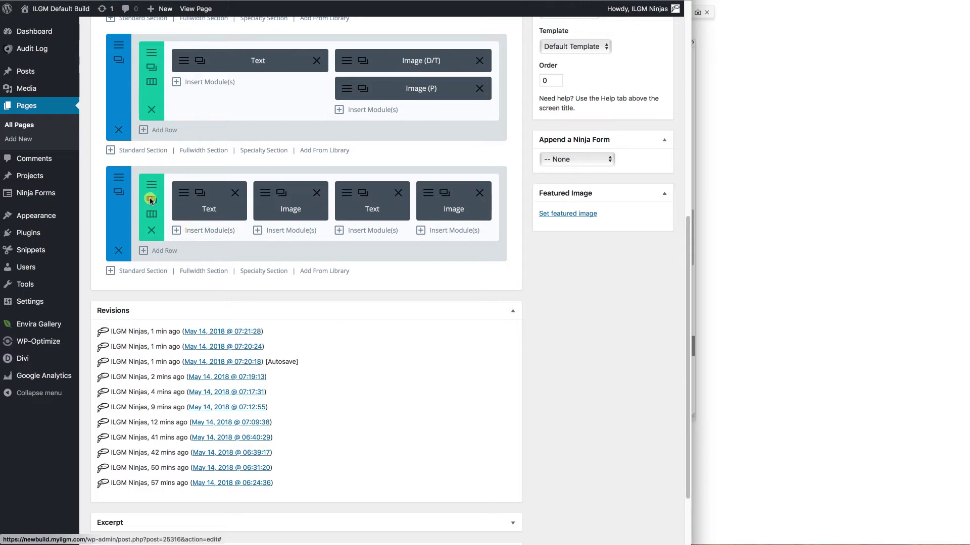
Duplicate the last section's Text/Image row and hide the original row on phones
{"action": "left_click", "coordinate": [150, 200]}
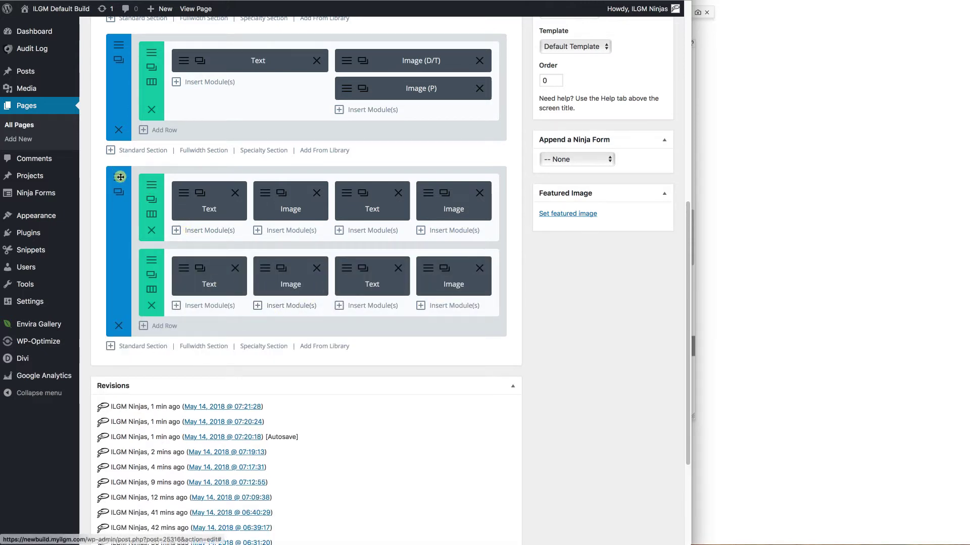
{"action": "right_click", "coordinate": [152, 184]}
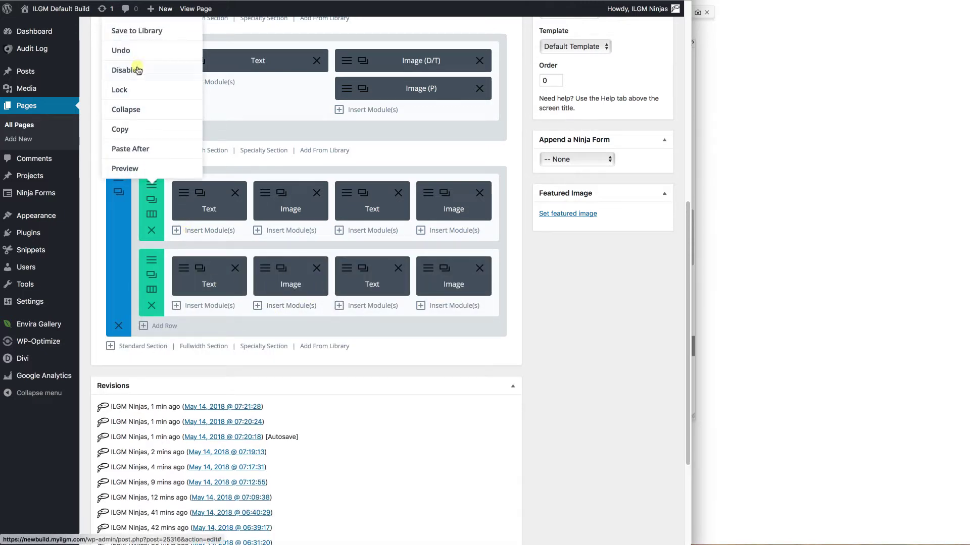
{"action": "left_click", "coordinate": [136, 70]}
{"action": "left_click", "coordinate": [127, 70]}
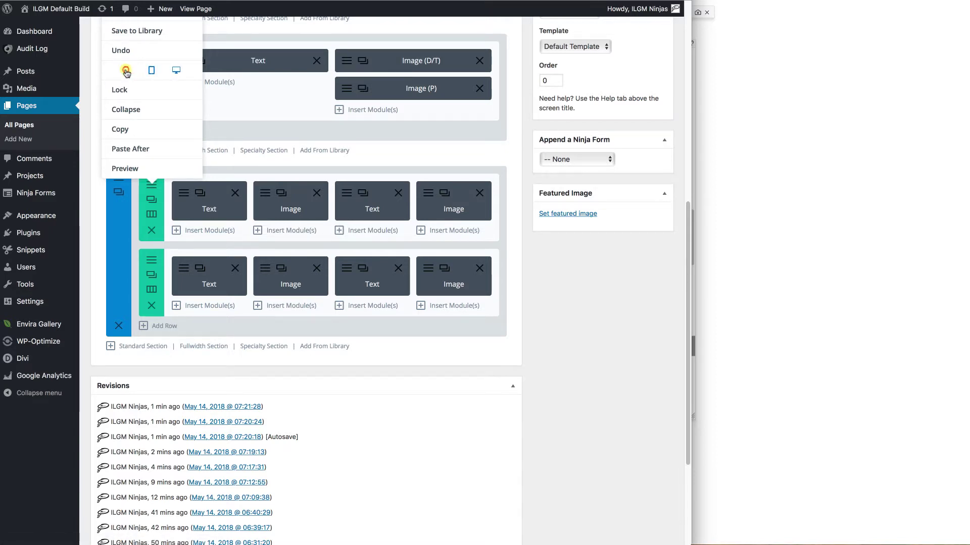
{"action": "left_click", "coordinate": [259, 329]}
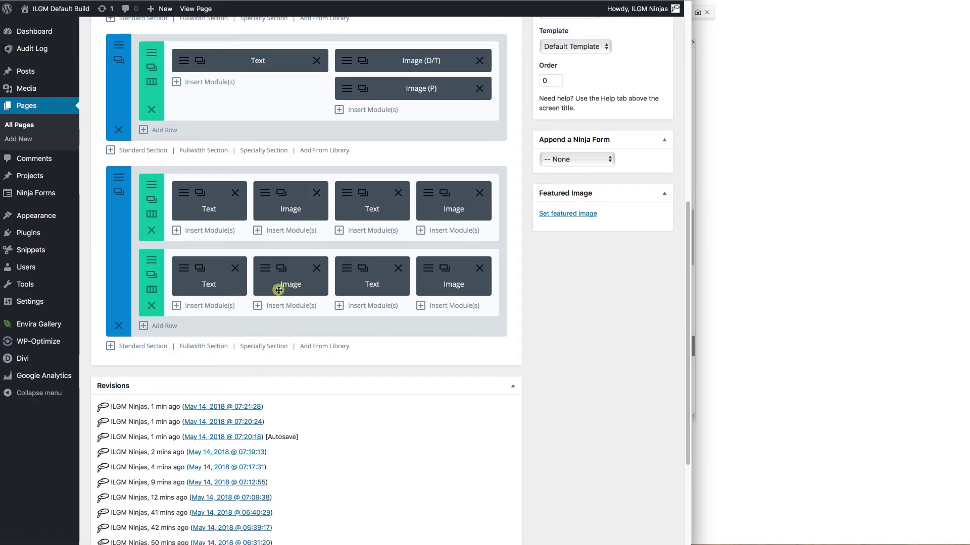
In the copied row, delete the last Image and reorder modules to Image, Text, Text
{"action": "left_click", "coordinate": [480, 268]}
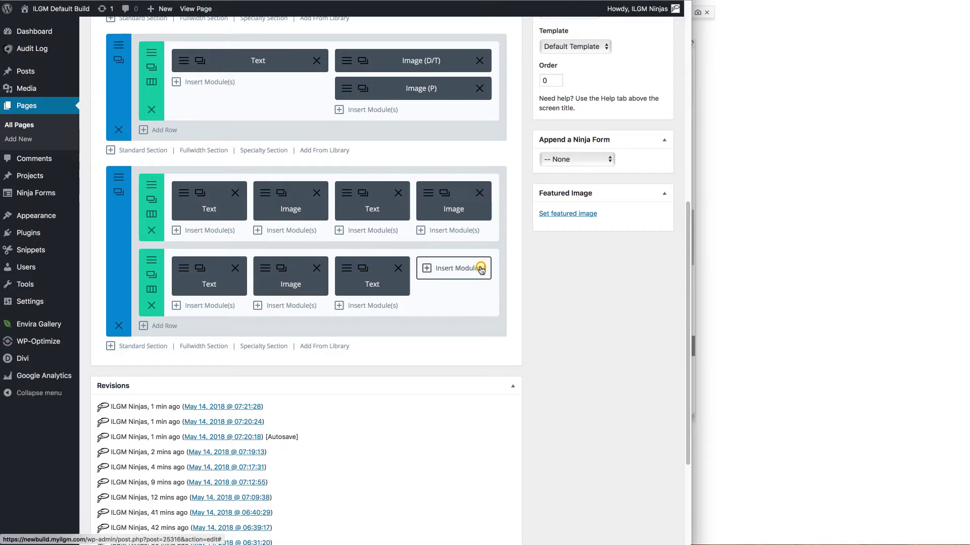
{"action": "left_click_drag", "start_coordinate": [217, 275], "coordinate": [298, 271]}
{"action": "left_click_drag", "start_coordinate": [299, 310], "coordinate": [210, 263]}
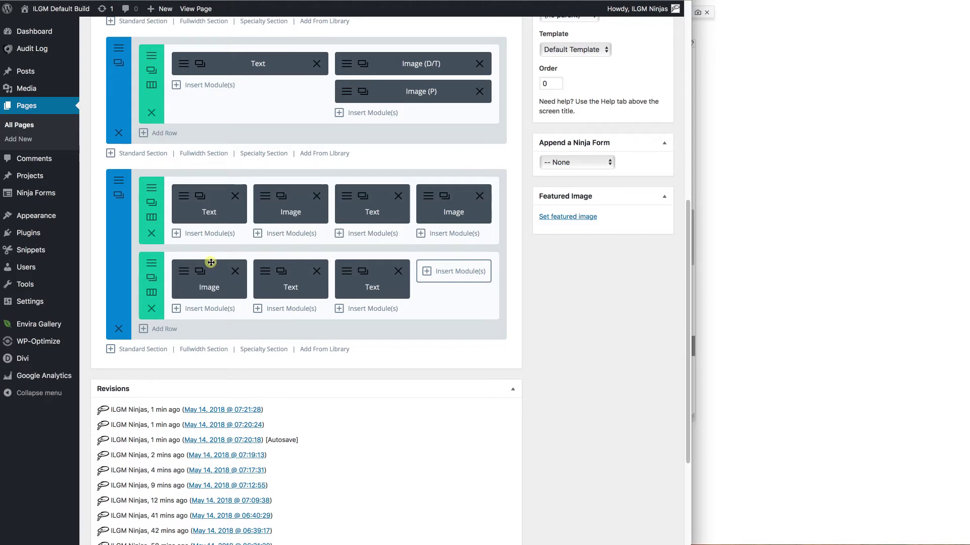
Hide the copied row on tablets and desktops so it shows only on phones
{"action": "right_click", "coordinate": [152, 265]}
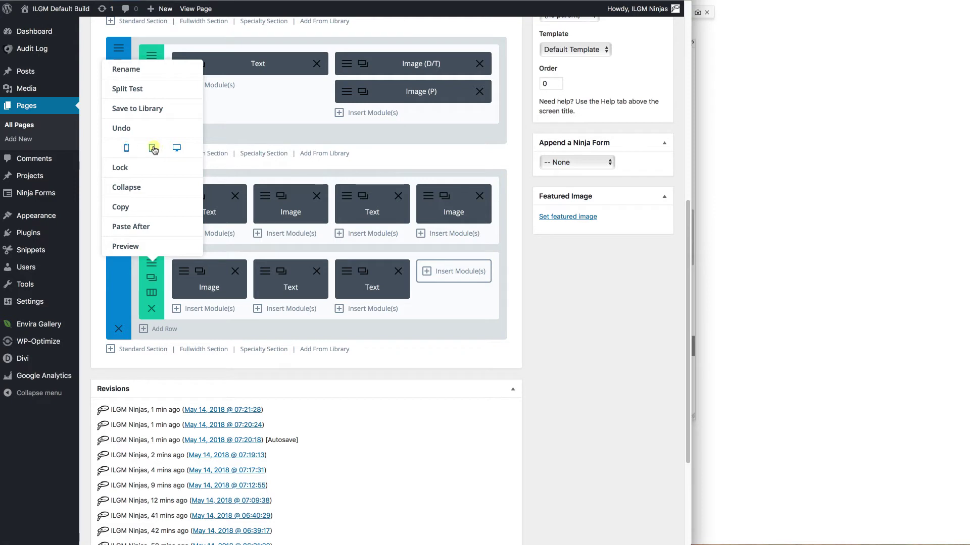
{"action": "left_click", "coordinate": [152, 147]}
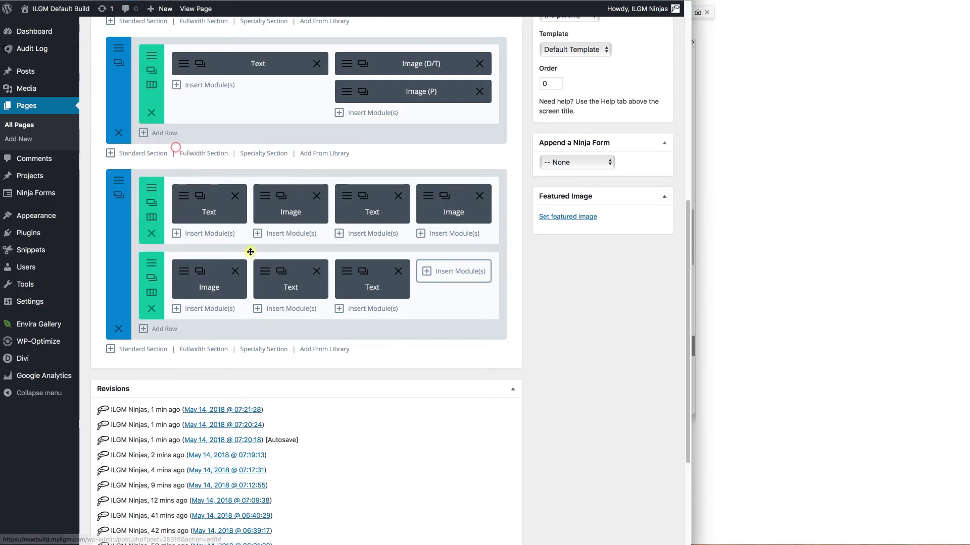
{"action": "right_click", "coordinate": [148, 263]}
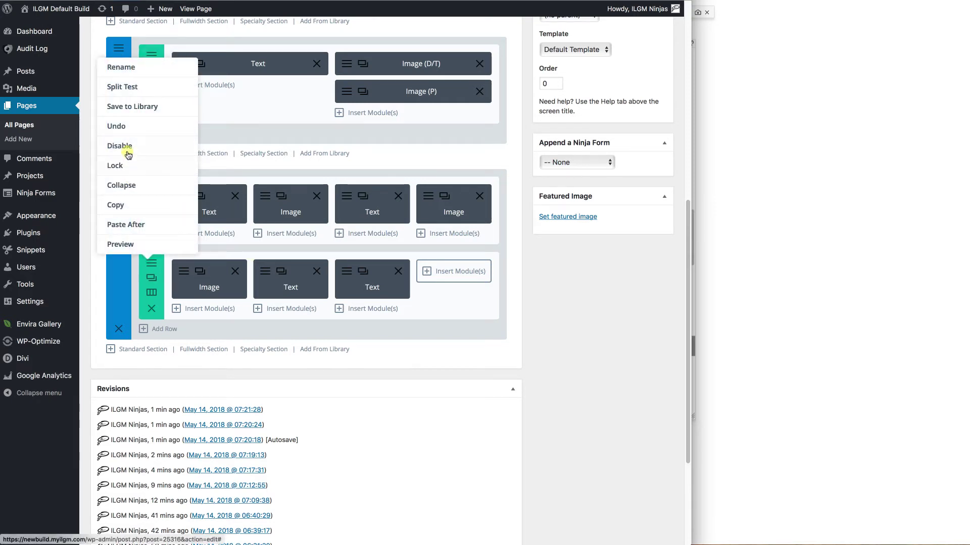
{"action": "left_click", "coordinate": [172, 148]}
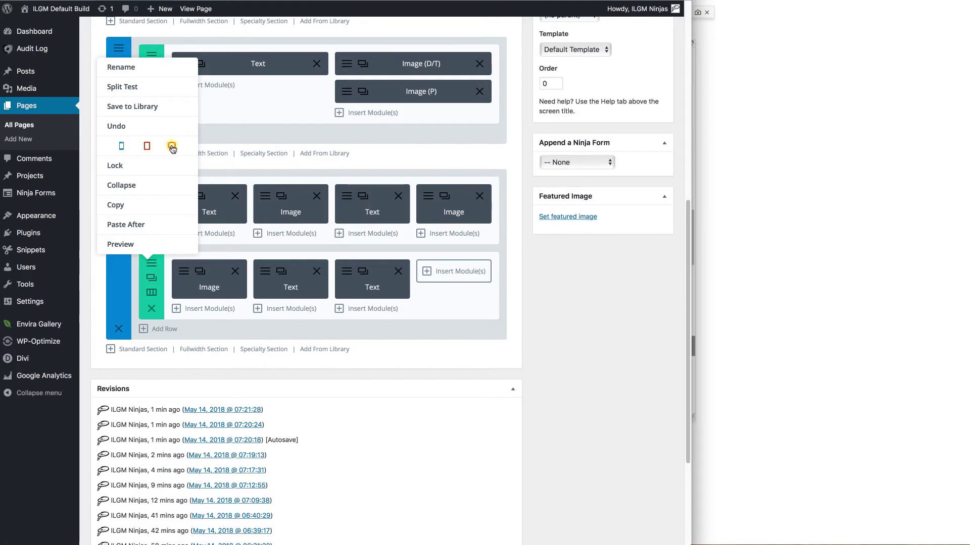
{"action": "left_click", "coordinate": [147, 147]}
{"action": "left_click", "coordinate": [470, 306]}
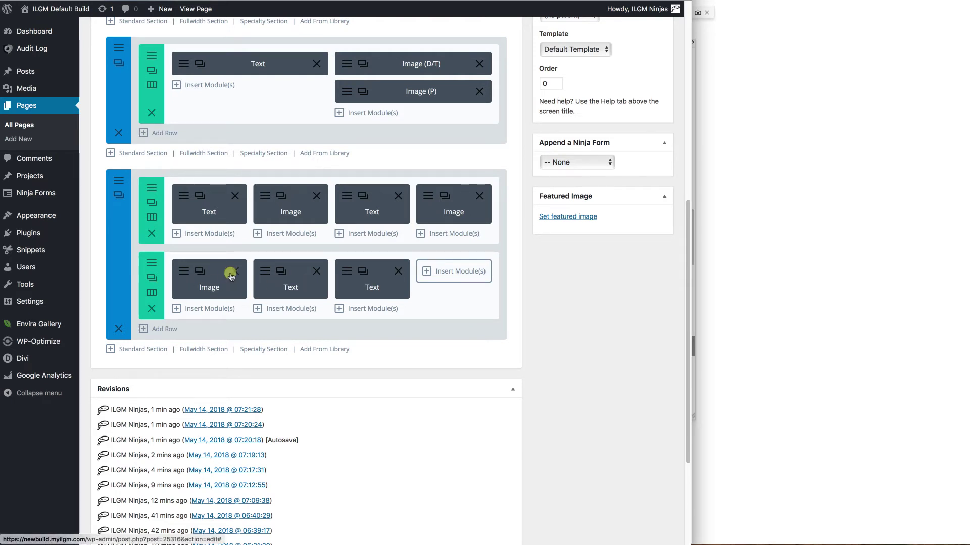
Rename the upper row of the final section to 'Row (D/T)'
{"action": "right_click", "coordinate": [150, 188]}
{"action": "scroll", "coordinate": [147, 33], "scroll_direction": "up", "scroll_amount": 3}
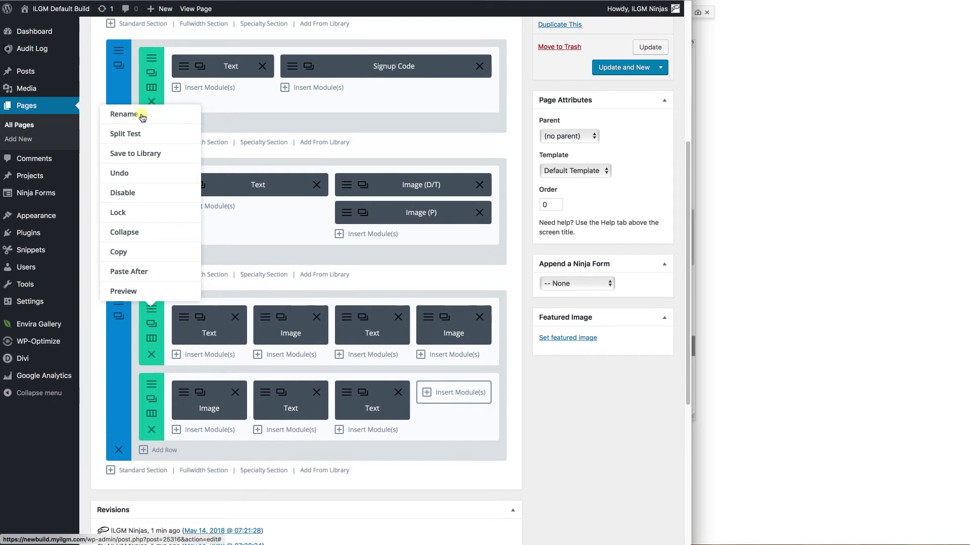
{"action": "left_click", "coordinate": [130, 114]}
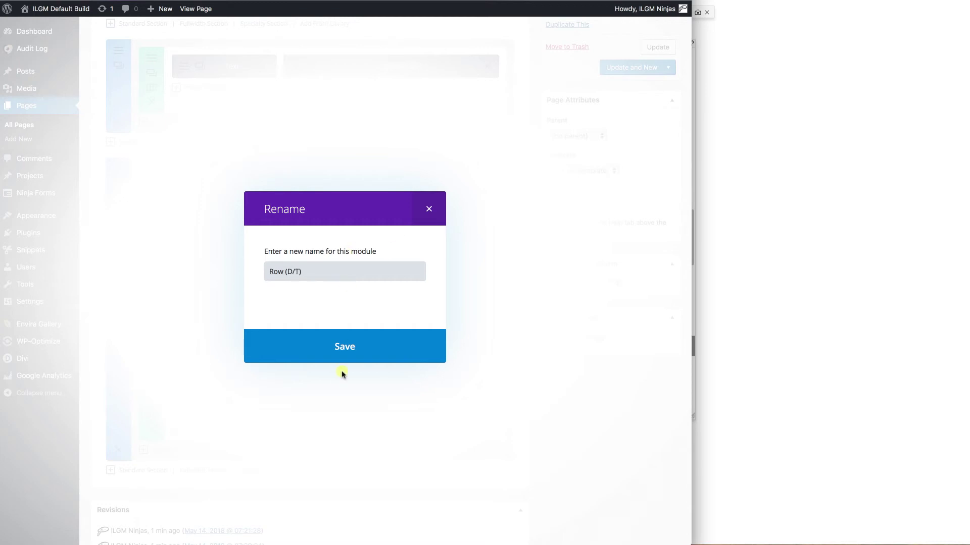
{"action": "left_click", "coordinate": [344, 347]}
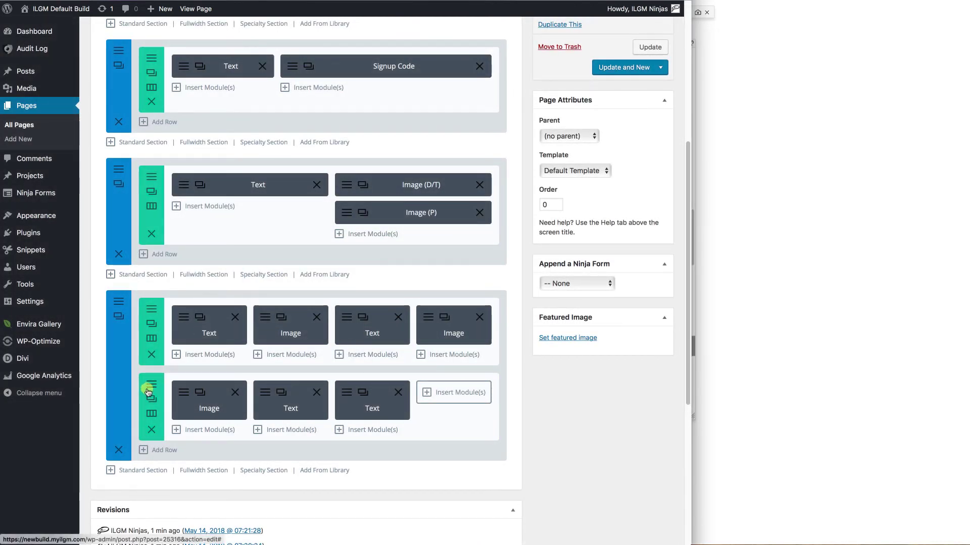
Rename the lower row to 'Row (P)', then collapse and re-expand it to confirm the label
{"action": "right_click", "coordinate": [150, 383]}
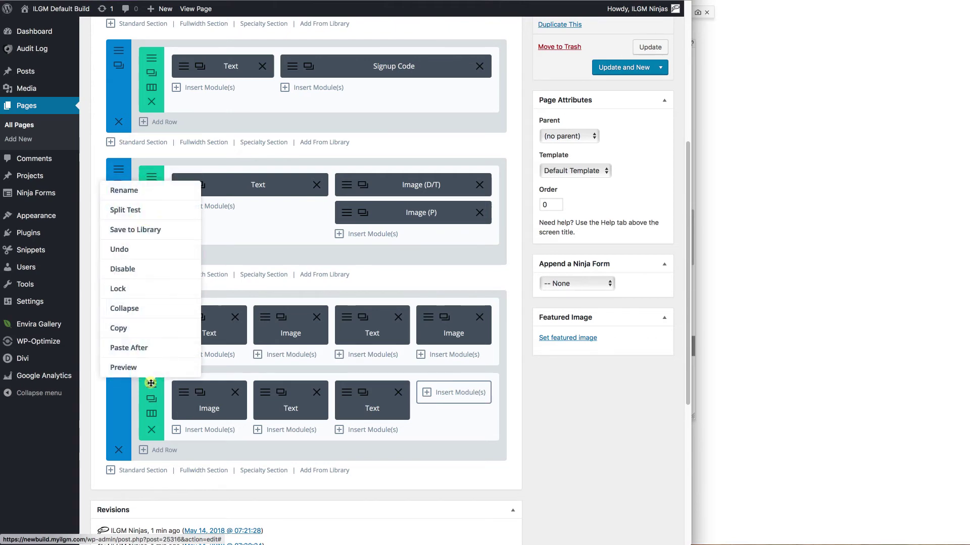
{"action": "left_click", "coordinate": [128, 191]}
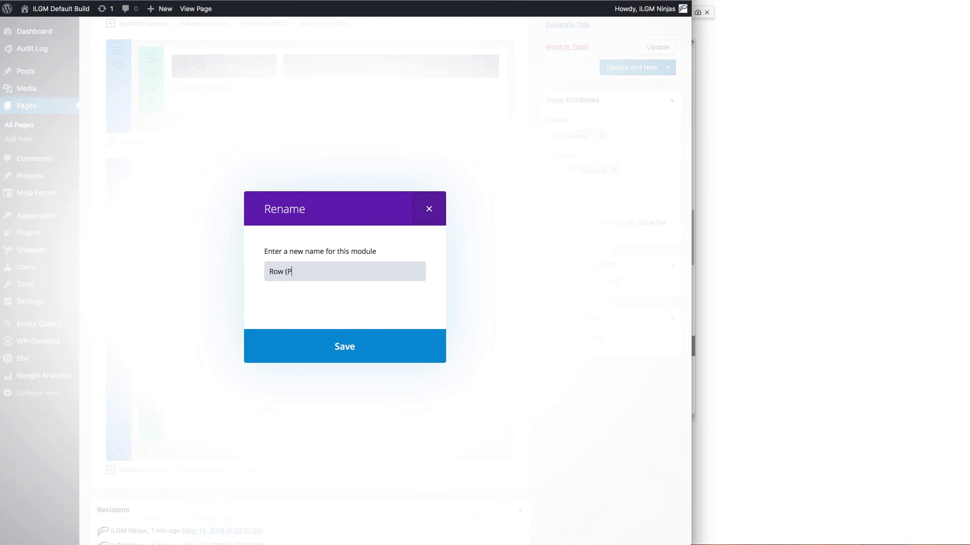
{"action": "left_click", "coordinate": [341, 339]}
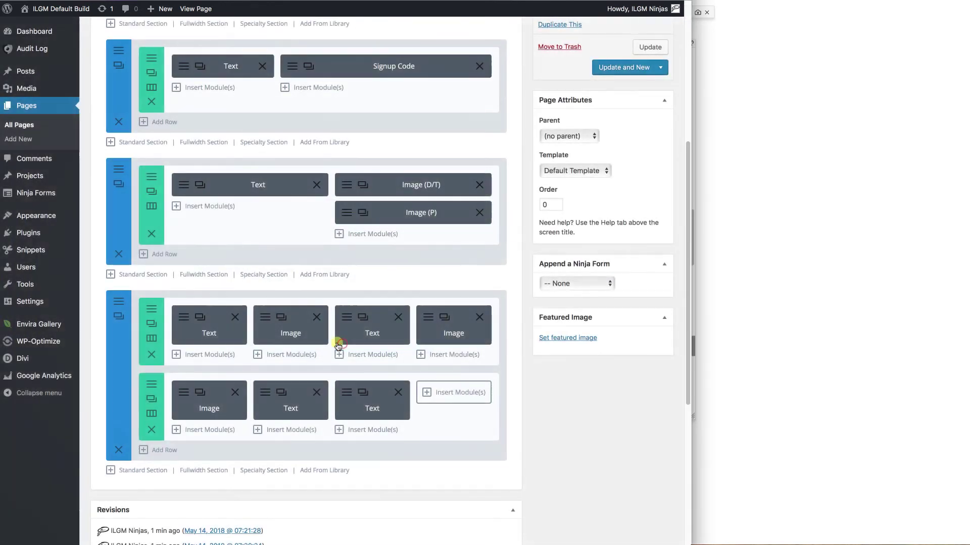
{"action": "right_click", "coordinate": [155, 389]}
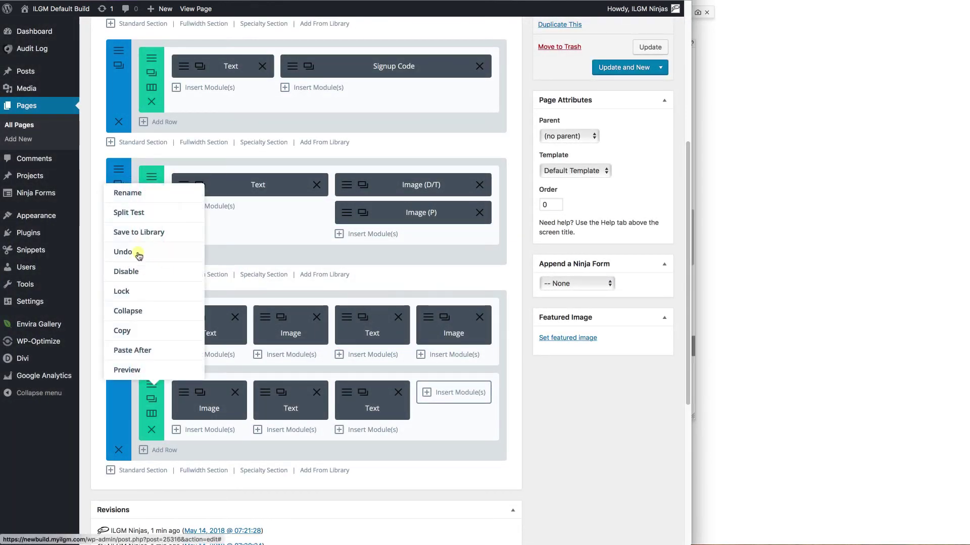
{"action": "left_click", "coordinate": [133, 313]}
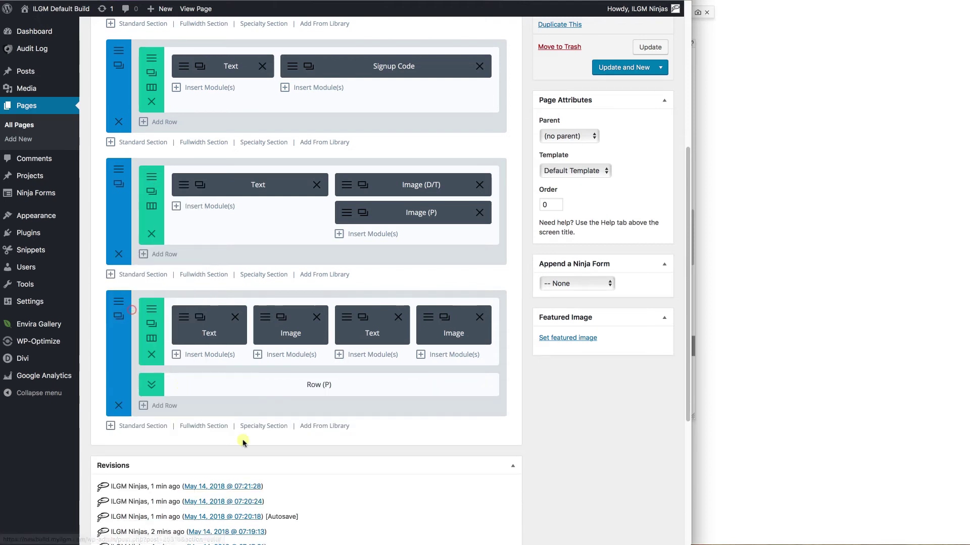
{"action": "left_click", "coordinate": [147, 388]}
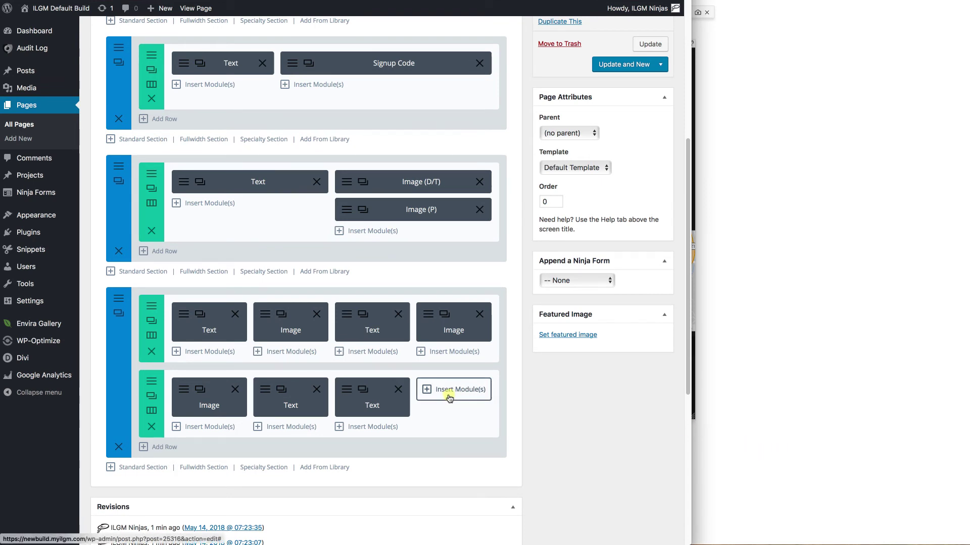
Switch Row (P) to the 1/3 1/3 1/3 column layout and update the page
{"action": "left_click", "coordinate": [152, 411]}
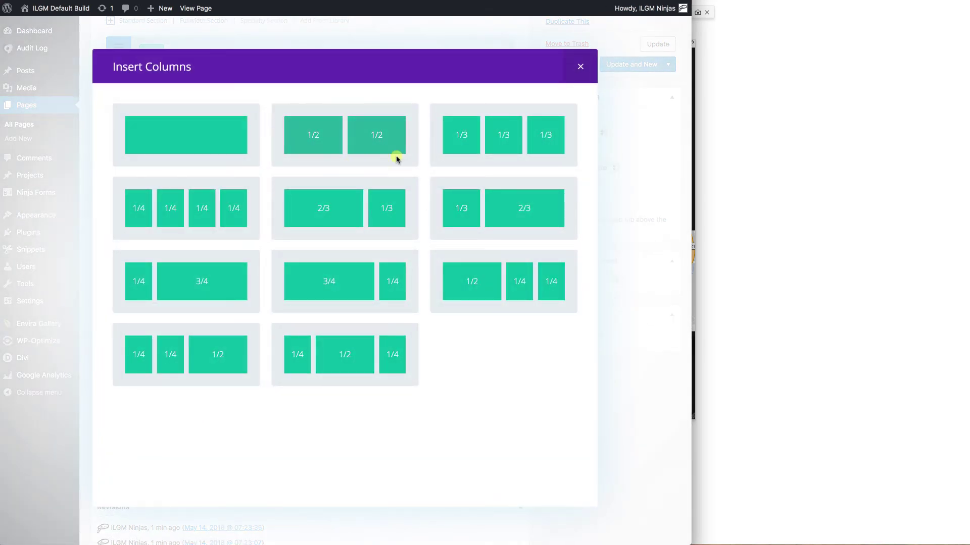
{"action": "left_click", "coordinate": [461, 138]}
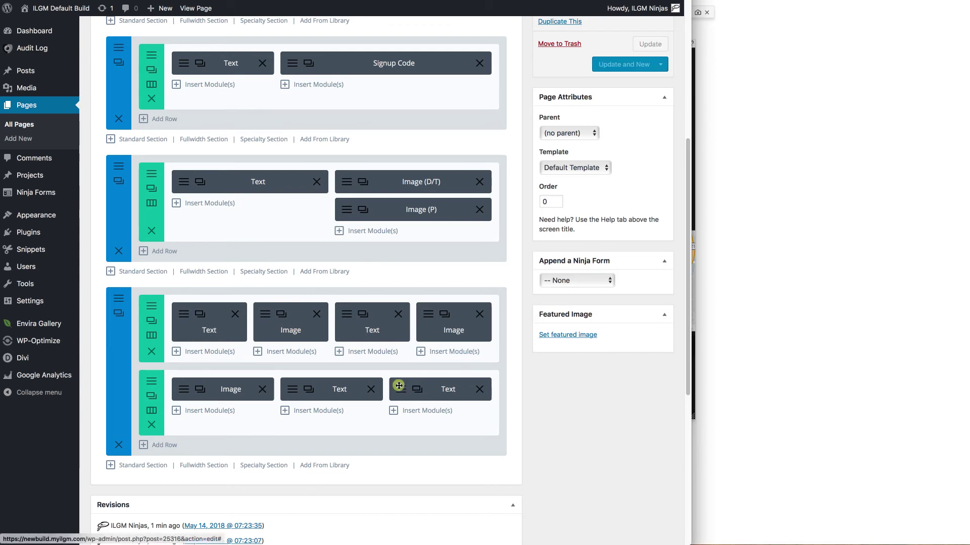
{"action": "left_click", "coordinate": [559, 430]}
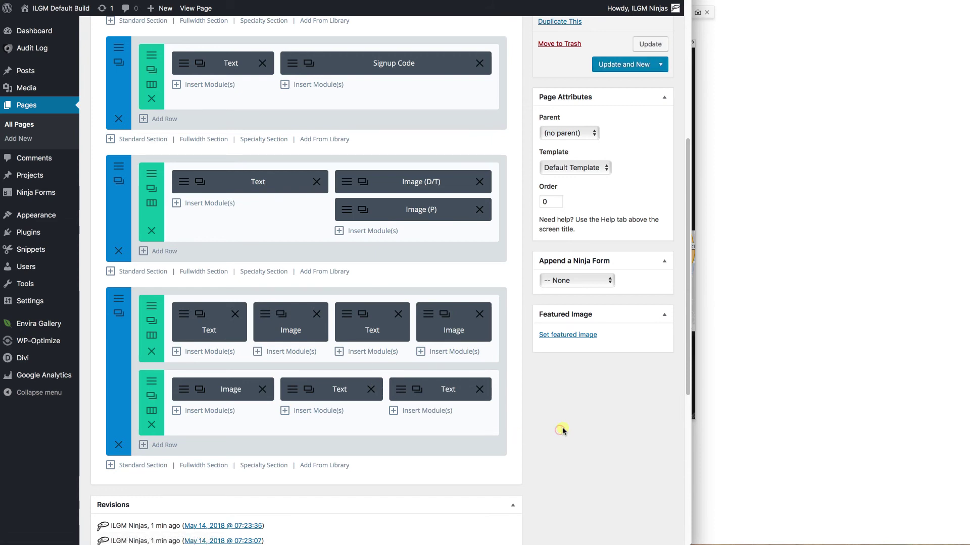
{"action": "left_click", "coordinate": [647, 46]}
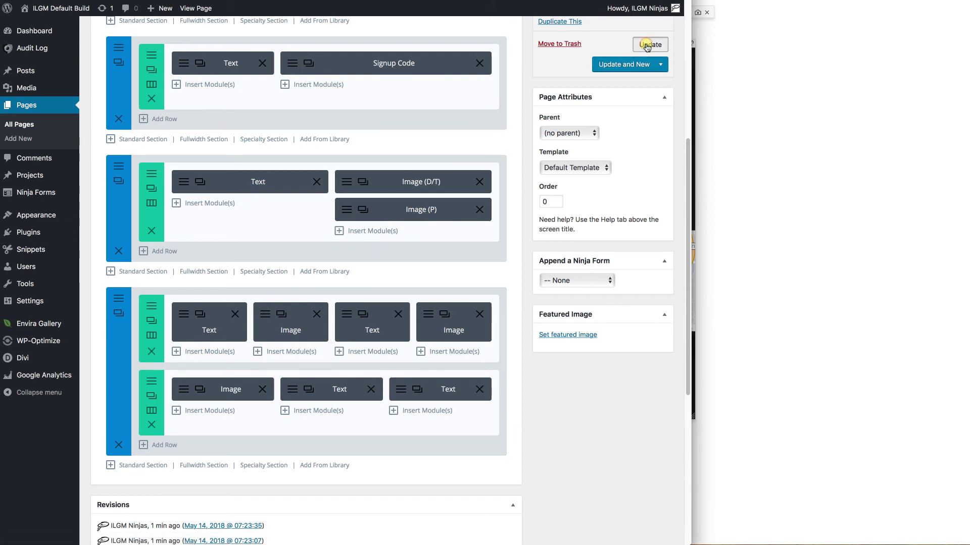
Scroll the iPhone 6 Plus preview to confirm images now appear above their text
{"action": "left_click", "coordinate": [877, 181]}
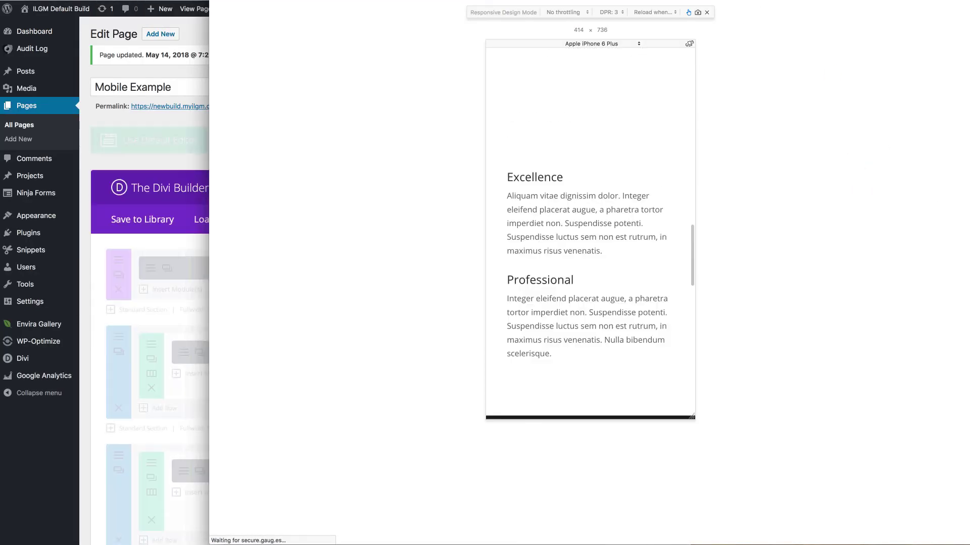
{"action": "scroll", "coordinate": [673, 220], "scroll_direction": "down", "scroll_amount": 5}
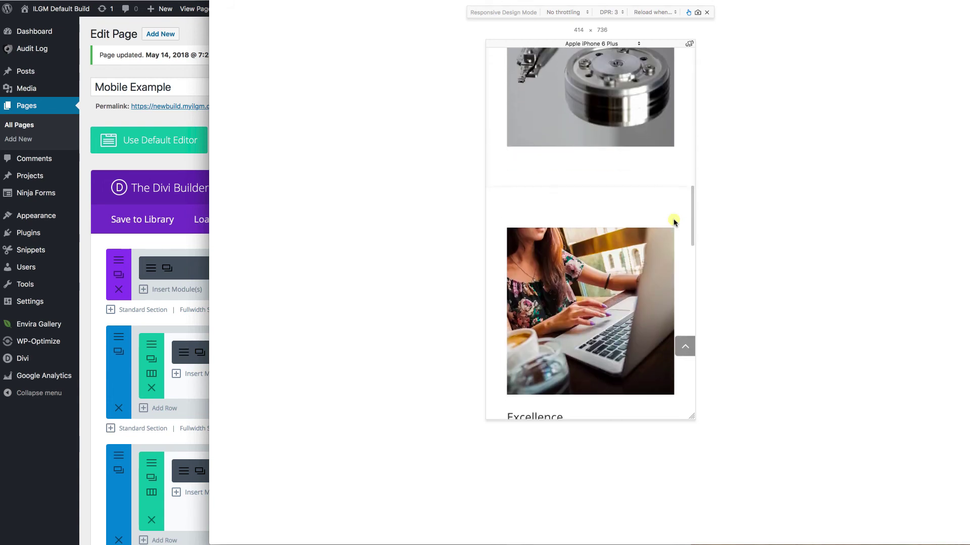
{"action": "scroll", "coordinate": [674, 225], "scroll_direction": "down", "scroll_amount": 3}
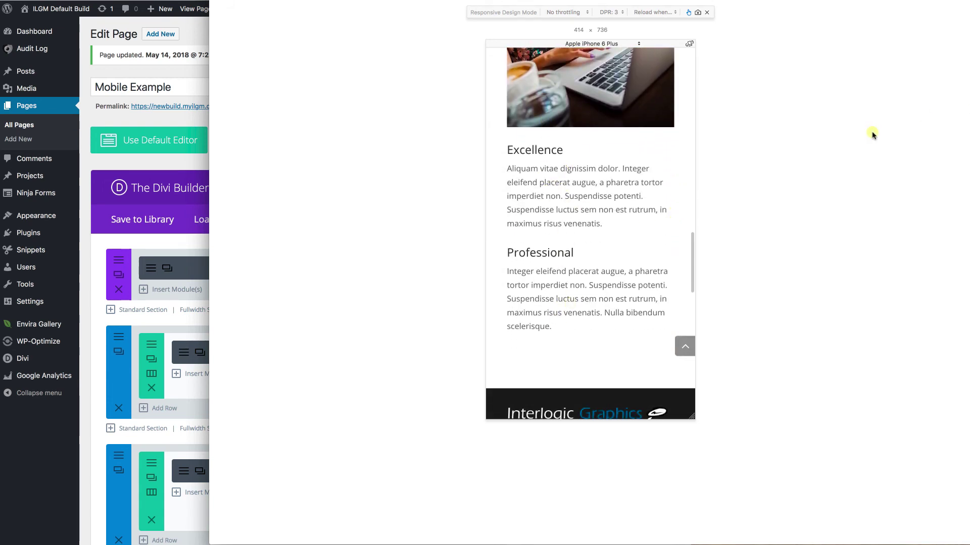
{"action": "scroll", "coordinate": [579, 186], "scroll_direction": "up", "scroll_amount": 10}
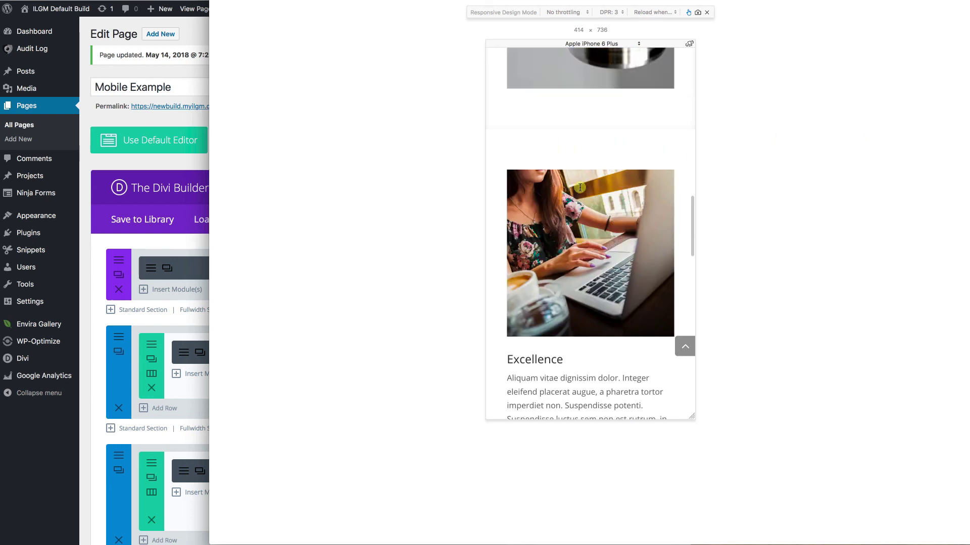
{"action": "scroll", "coordinate": [580, 187], "scroll_direction": "up", "scroll_amount": 15}
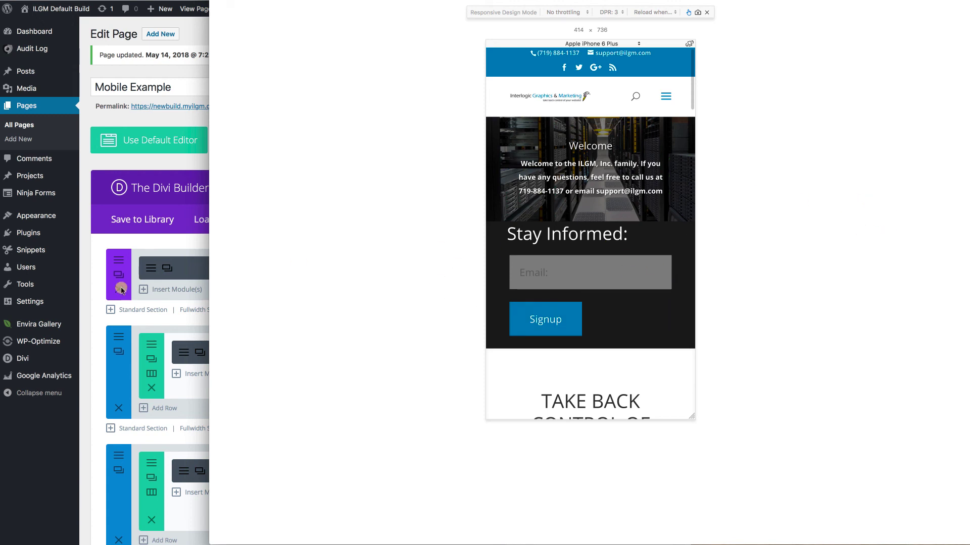
Disable the Stay Informed signup section on phones and update the page
{"action": "left_click", "coordinate": [93, 284]}
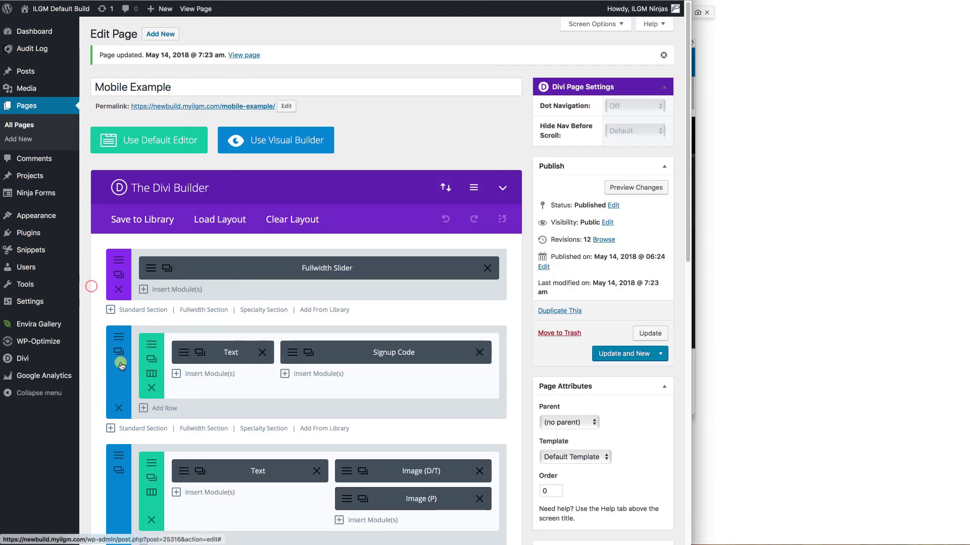
{"action": "right_click", "coordinate": [117, 336]}
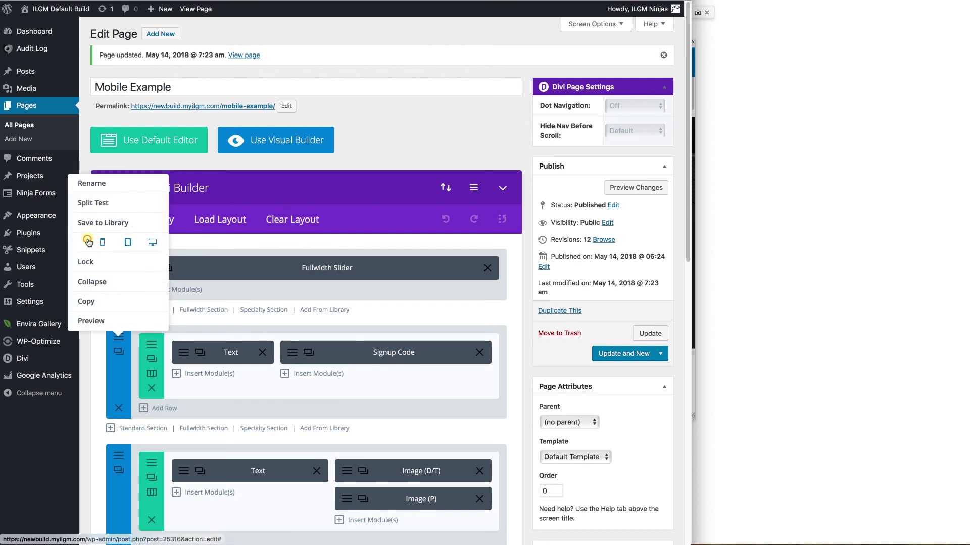
{"action": "left_click", "coordinate": [94, 242]}
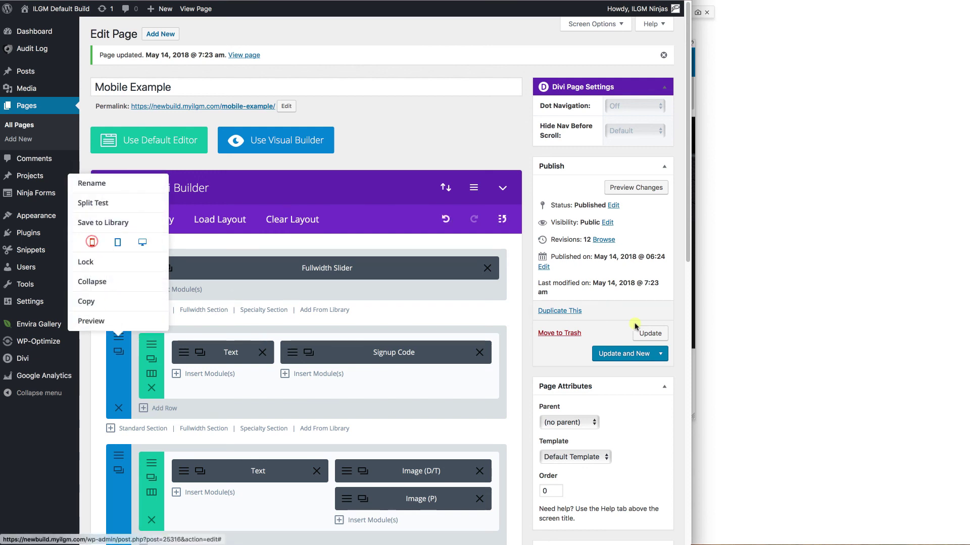
{"action": "left_click", "coordinate": [651, 333]}
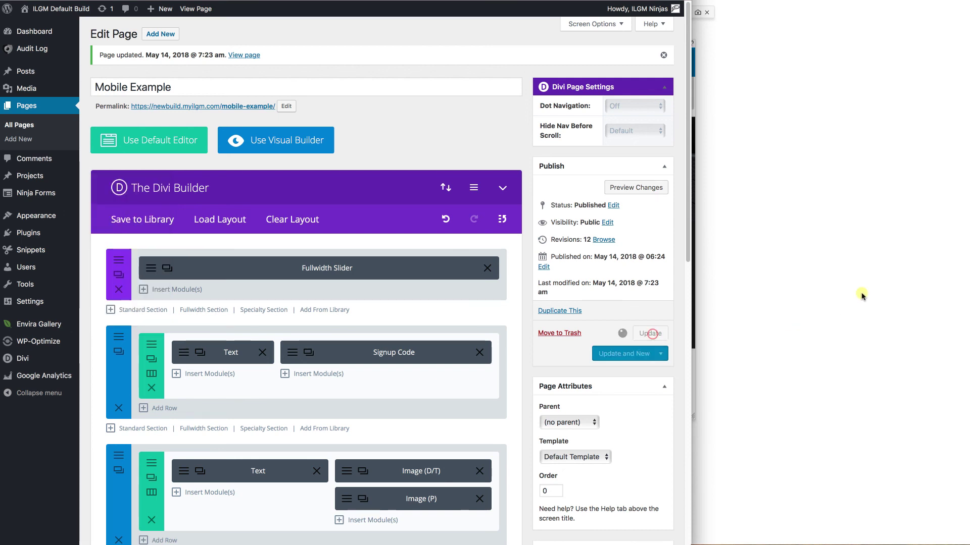
Reload the iPhone 6 Plus preview to confirm Stay Informed no longer appears
{"action": "left_click", "coordinate": [859, 267]}
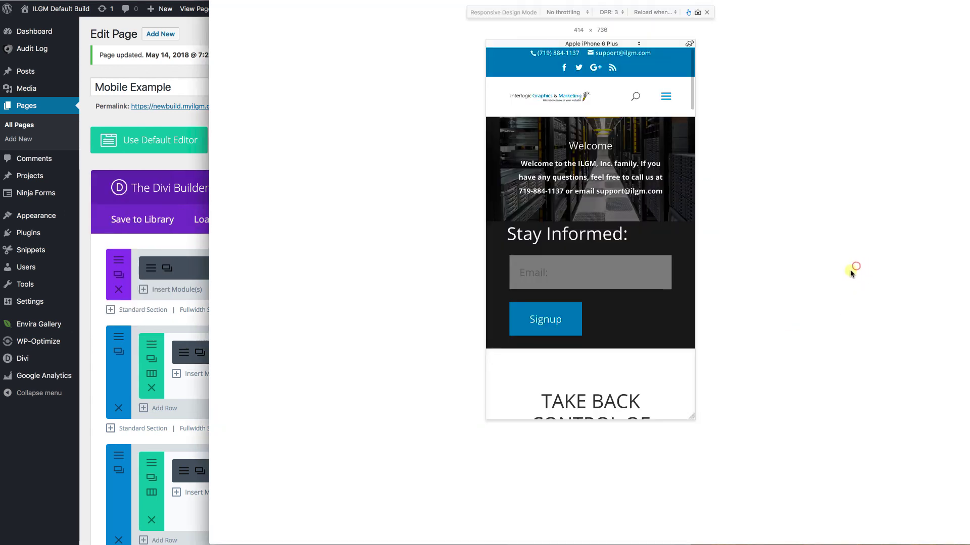
{"action": "key", "text": "super+r"}
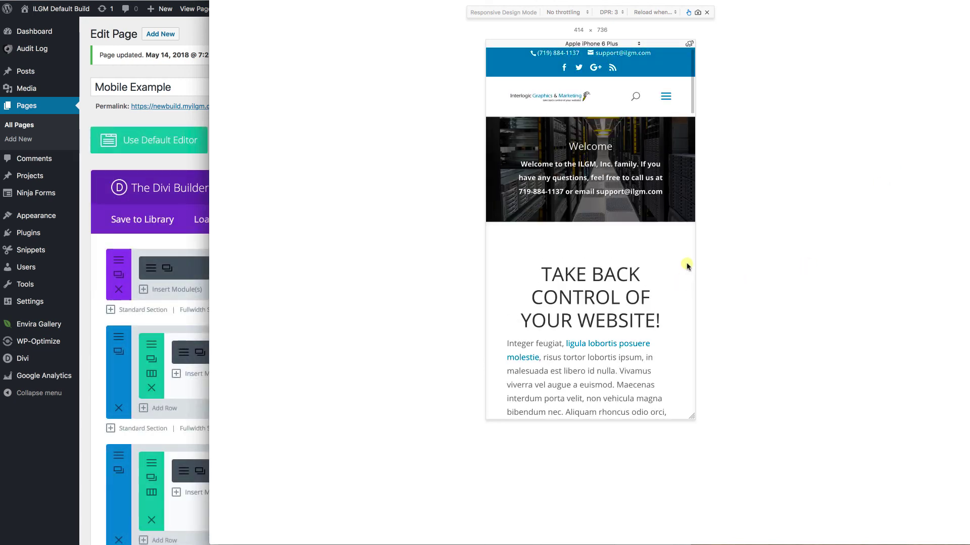
{"action": "scroll", "coordinate": [638, 353], "scroll_direction": "down", "scroll_amount": 1}
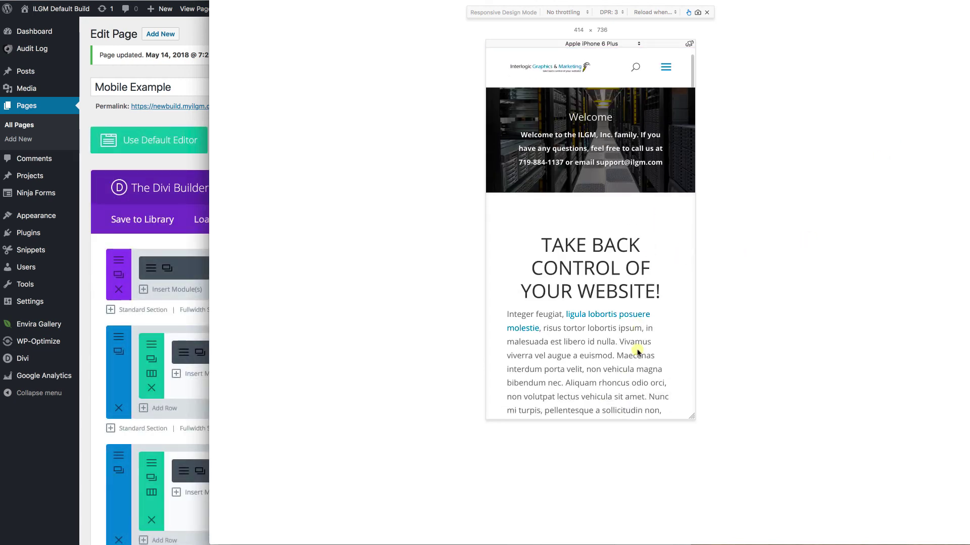